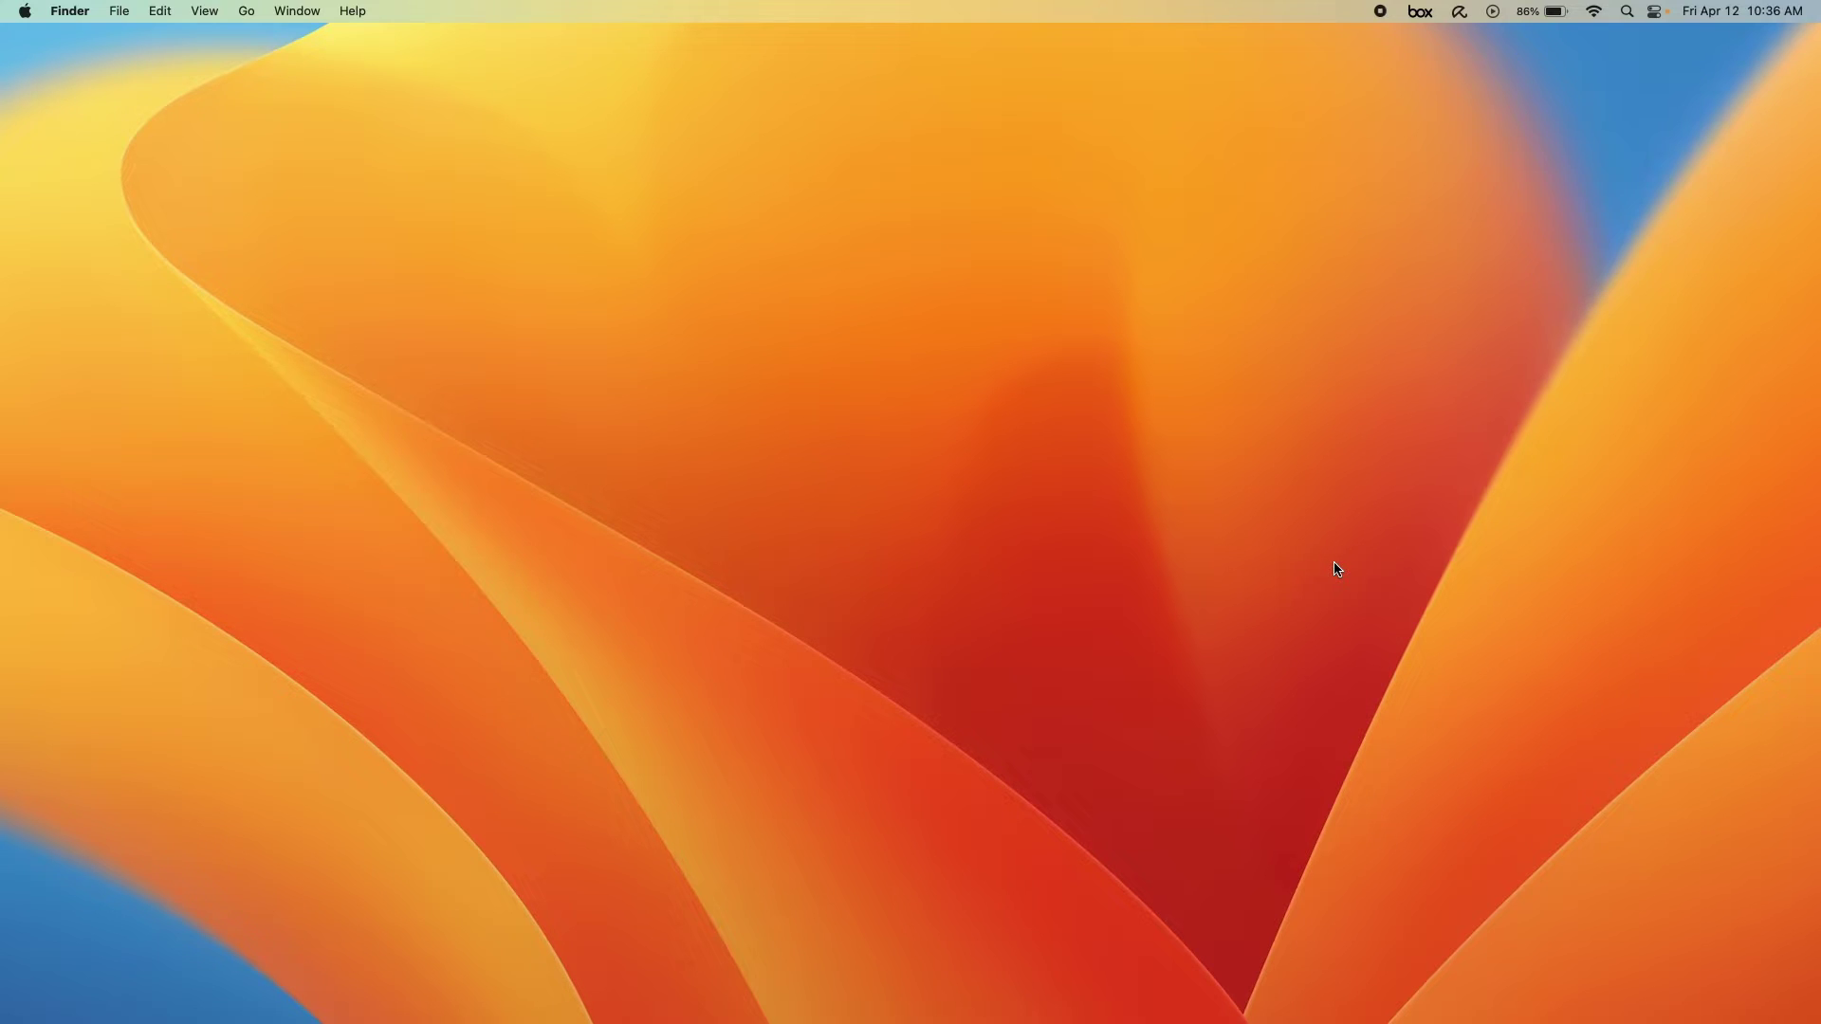
Step: Search Google for 'globus connect personal' in a new private browser window
{"action": "mouse_move", "coordinate": [1688, 1022]}
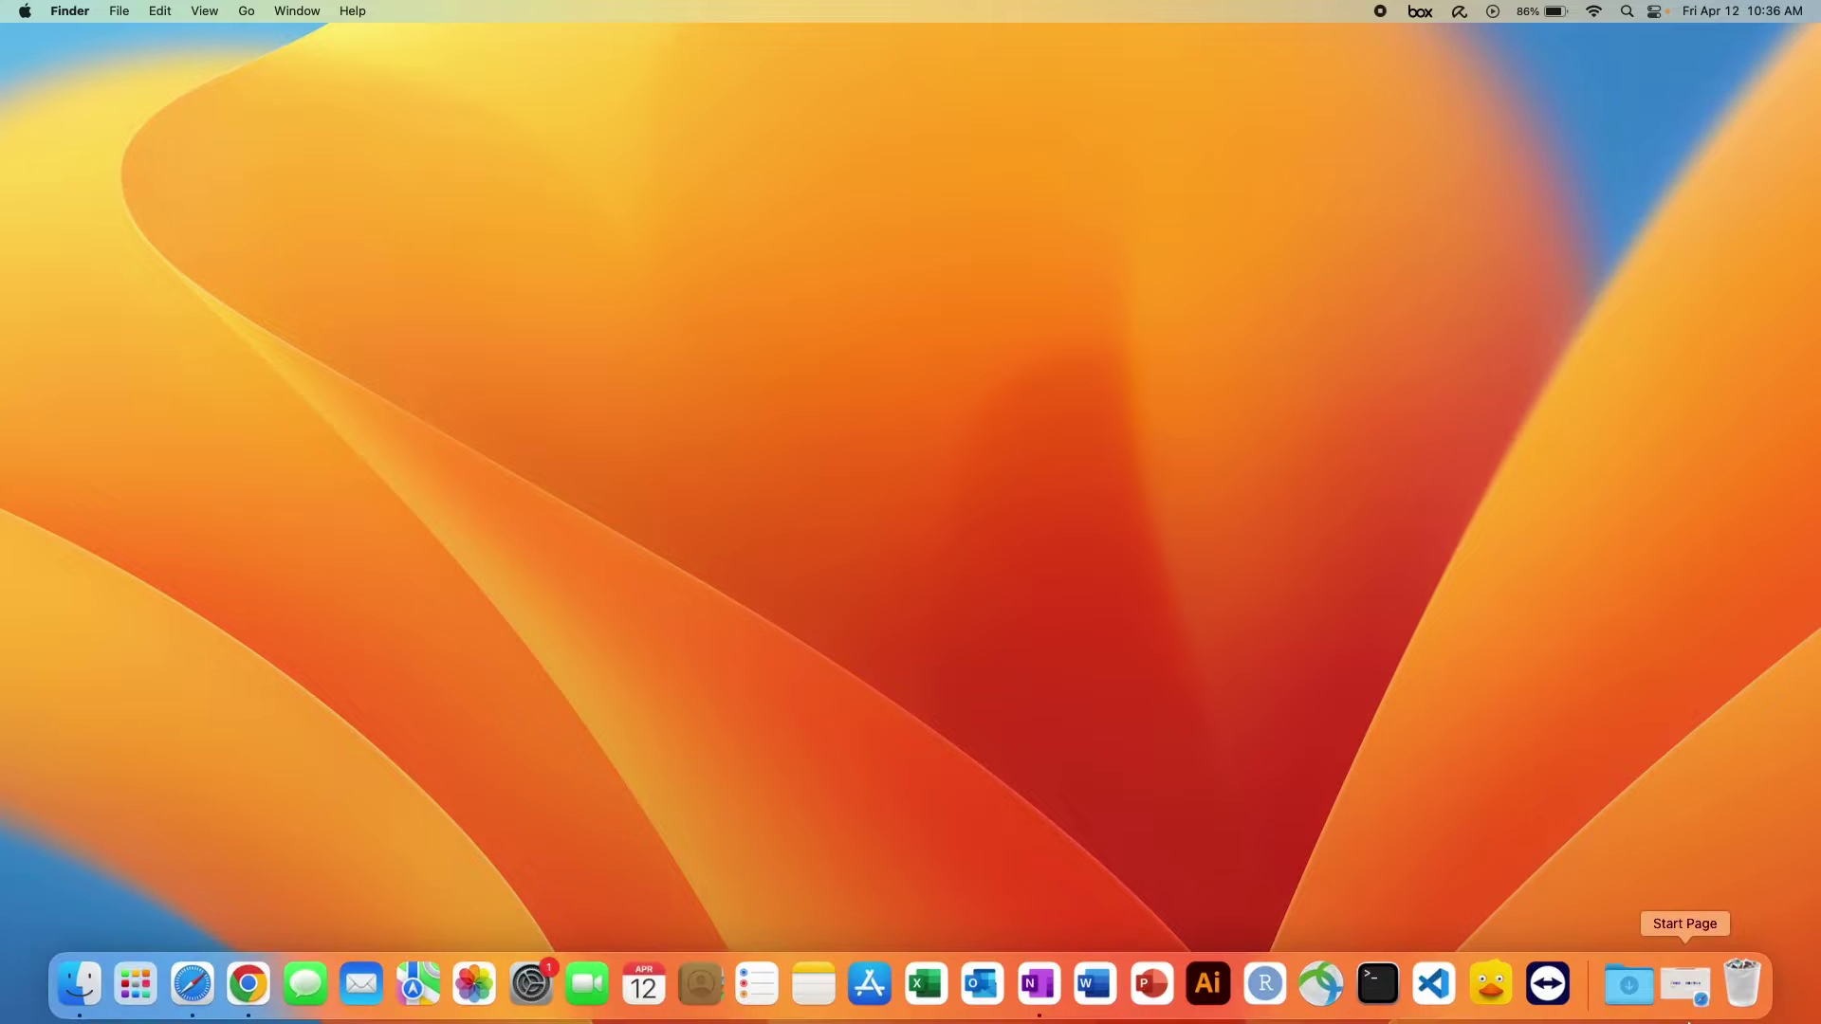
{"action": "left_click", "coordinate": [1685, 994]}
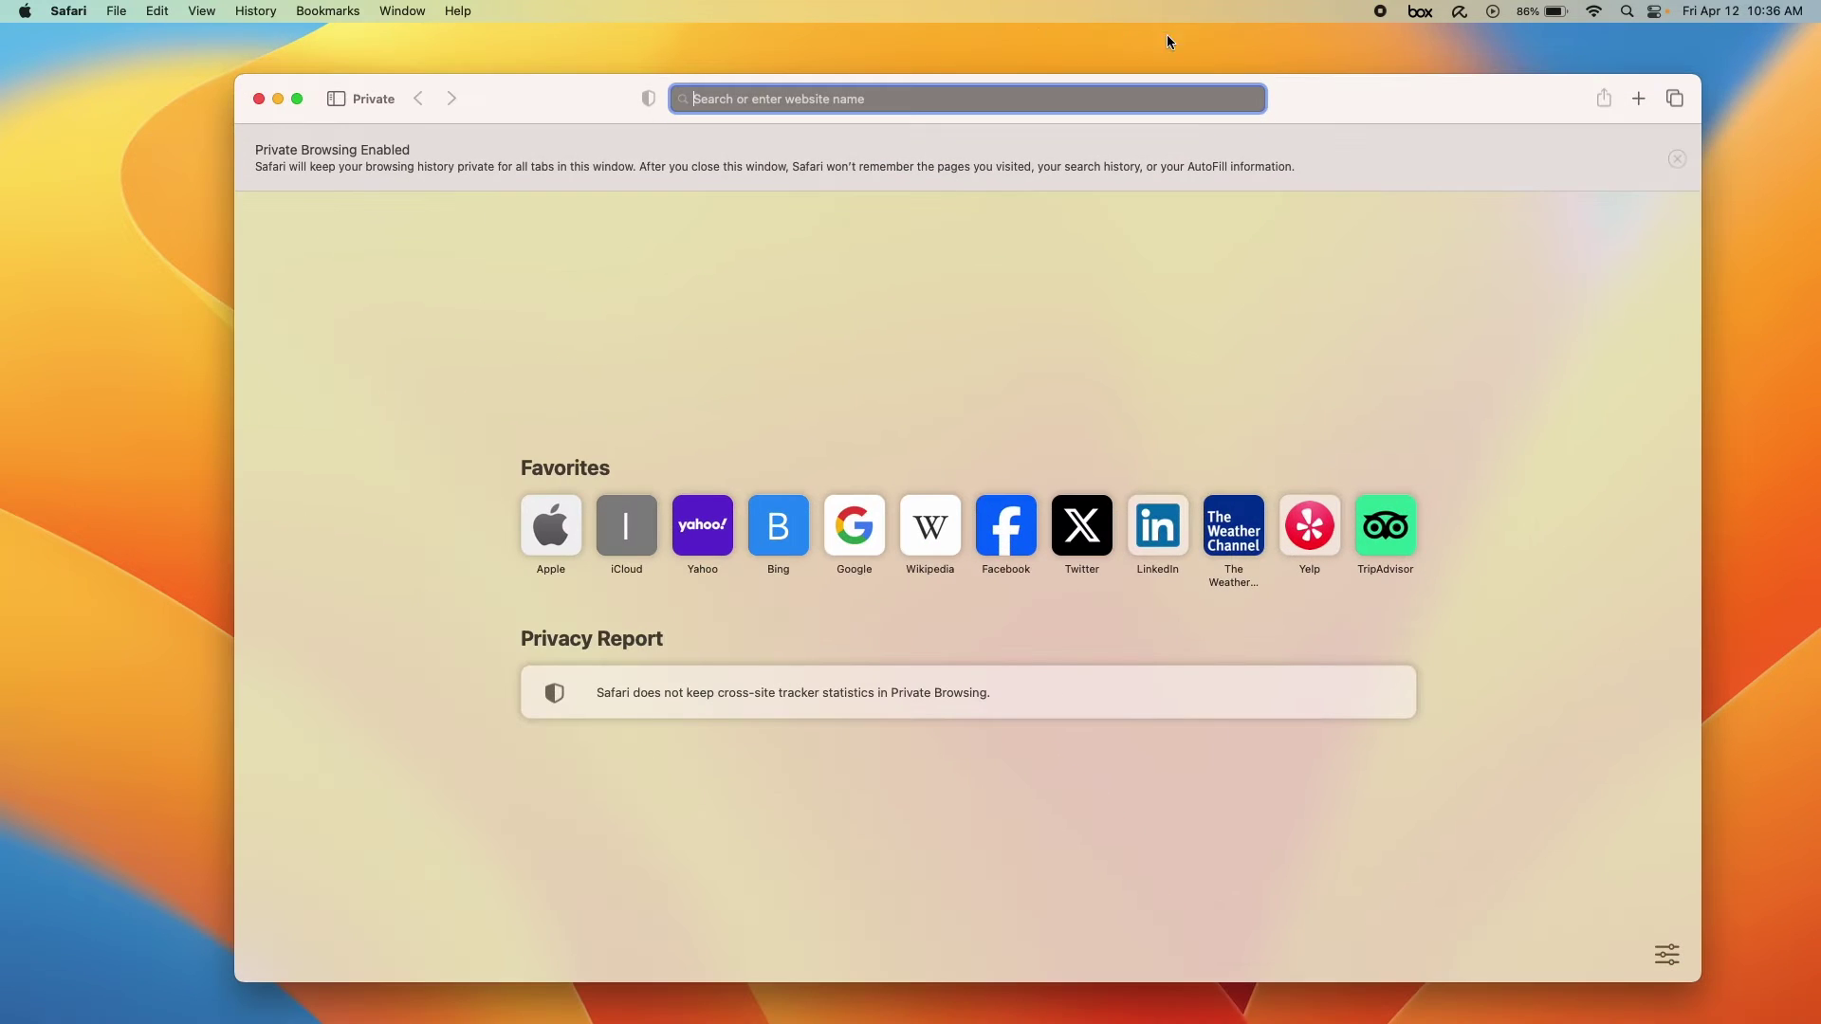
{"action": "left_click_drag", "start_coordinate": [1421, 113], "coordinate": [1407, 88]}
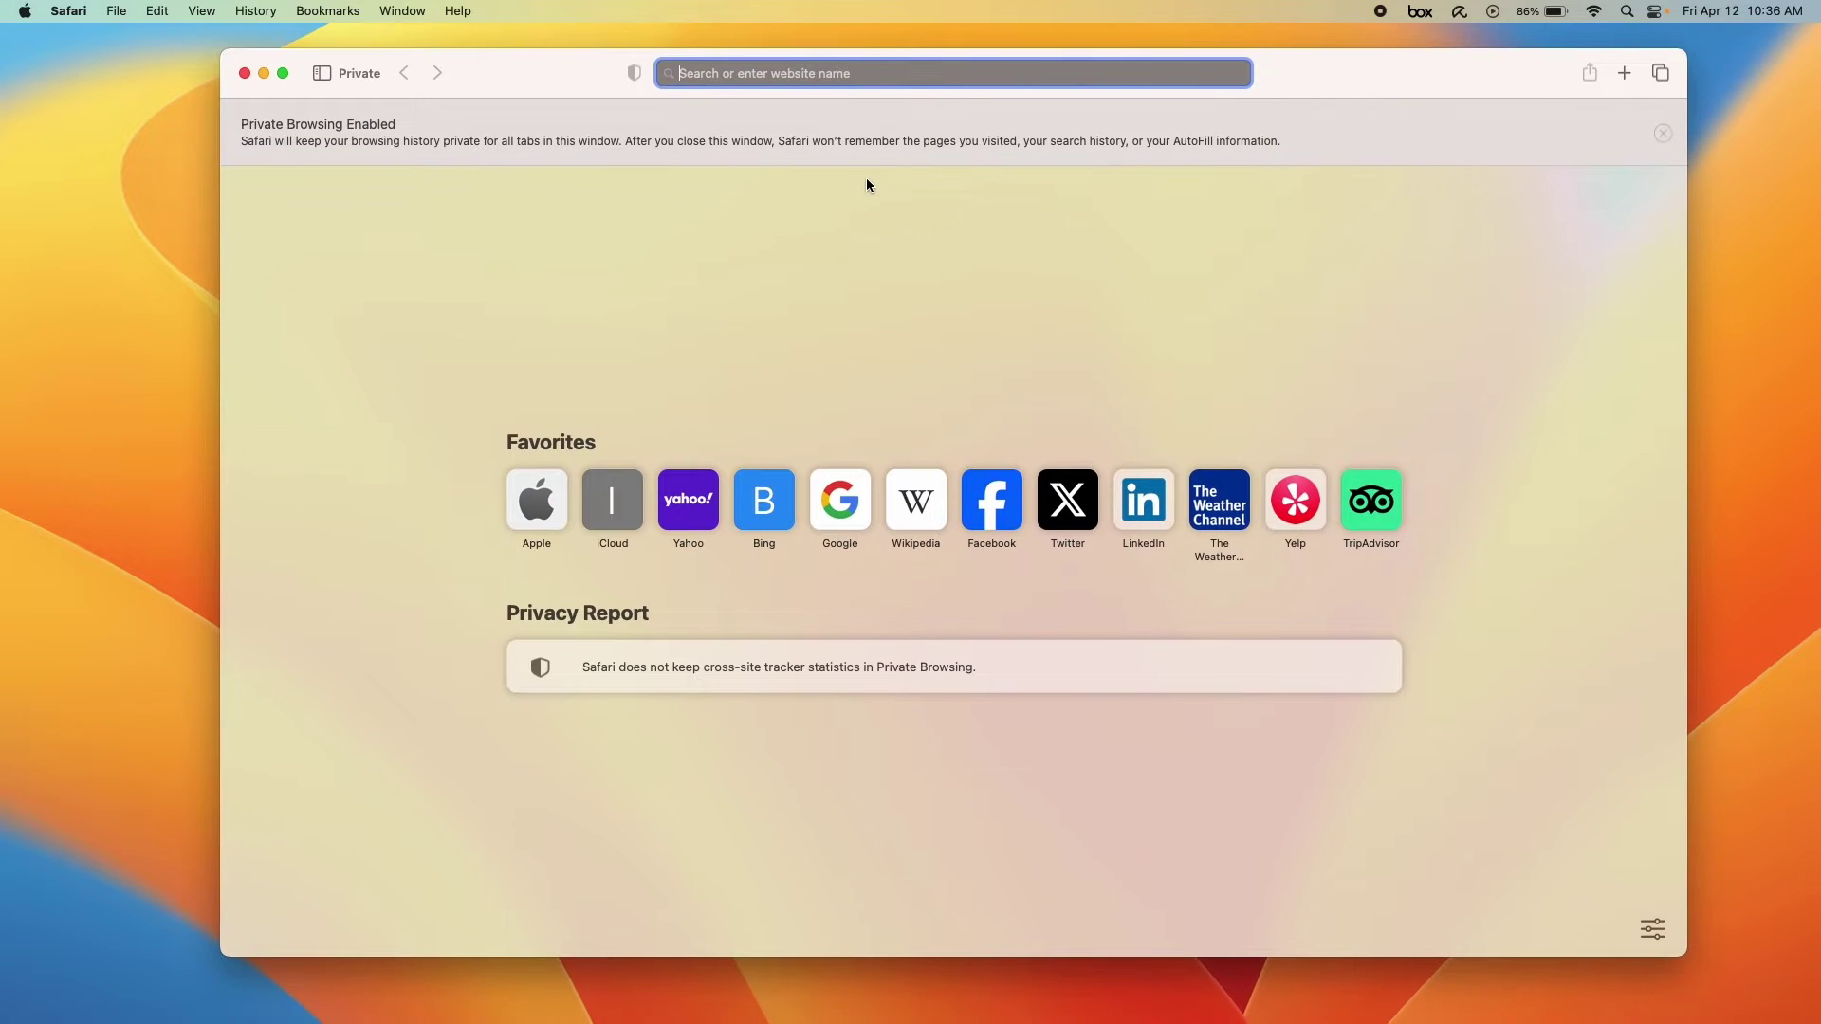
{"action": "left_click", "coordinate": [836, 513]}
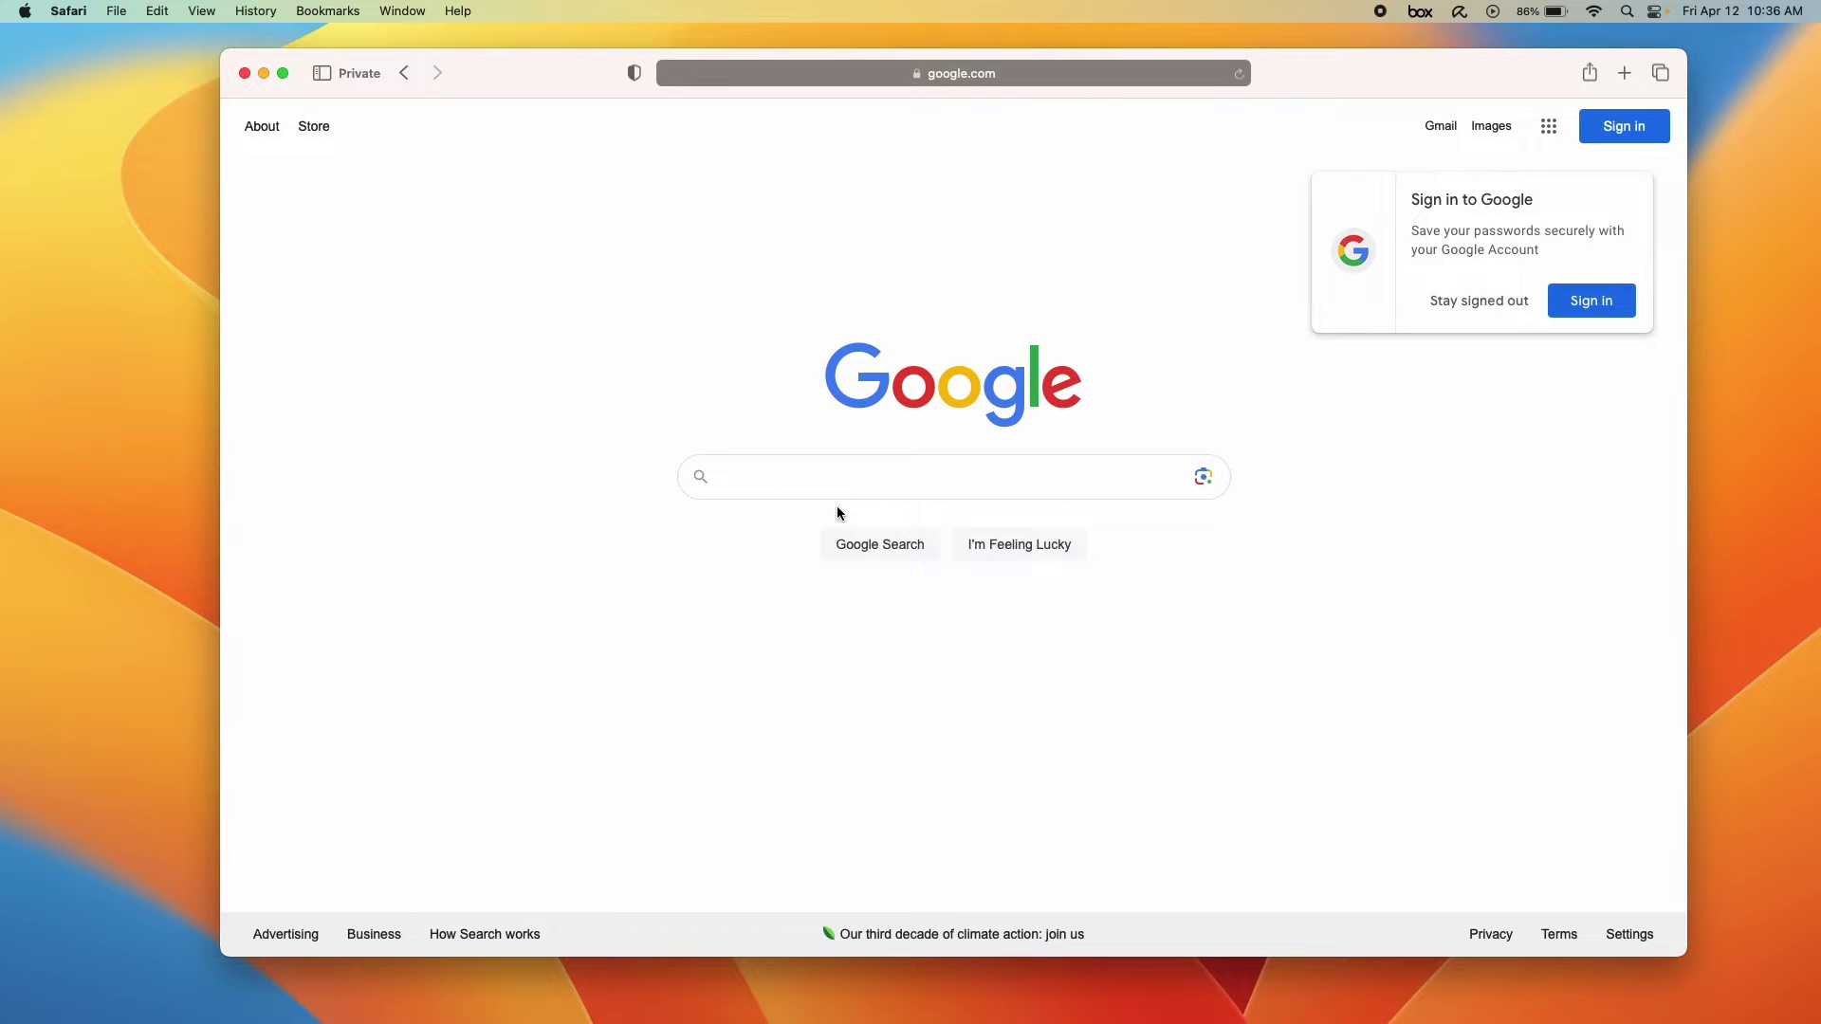
{"action": "type", "text": "globus conne"}
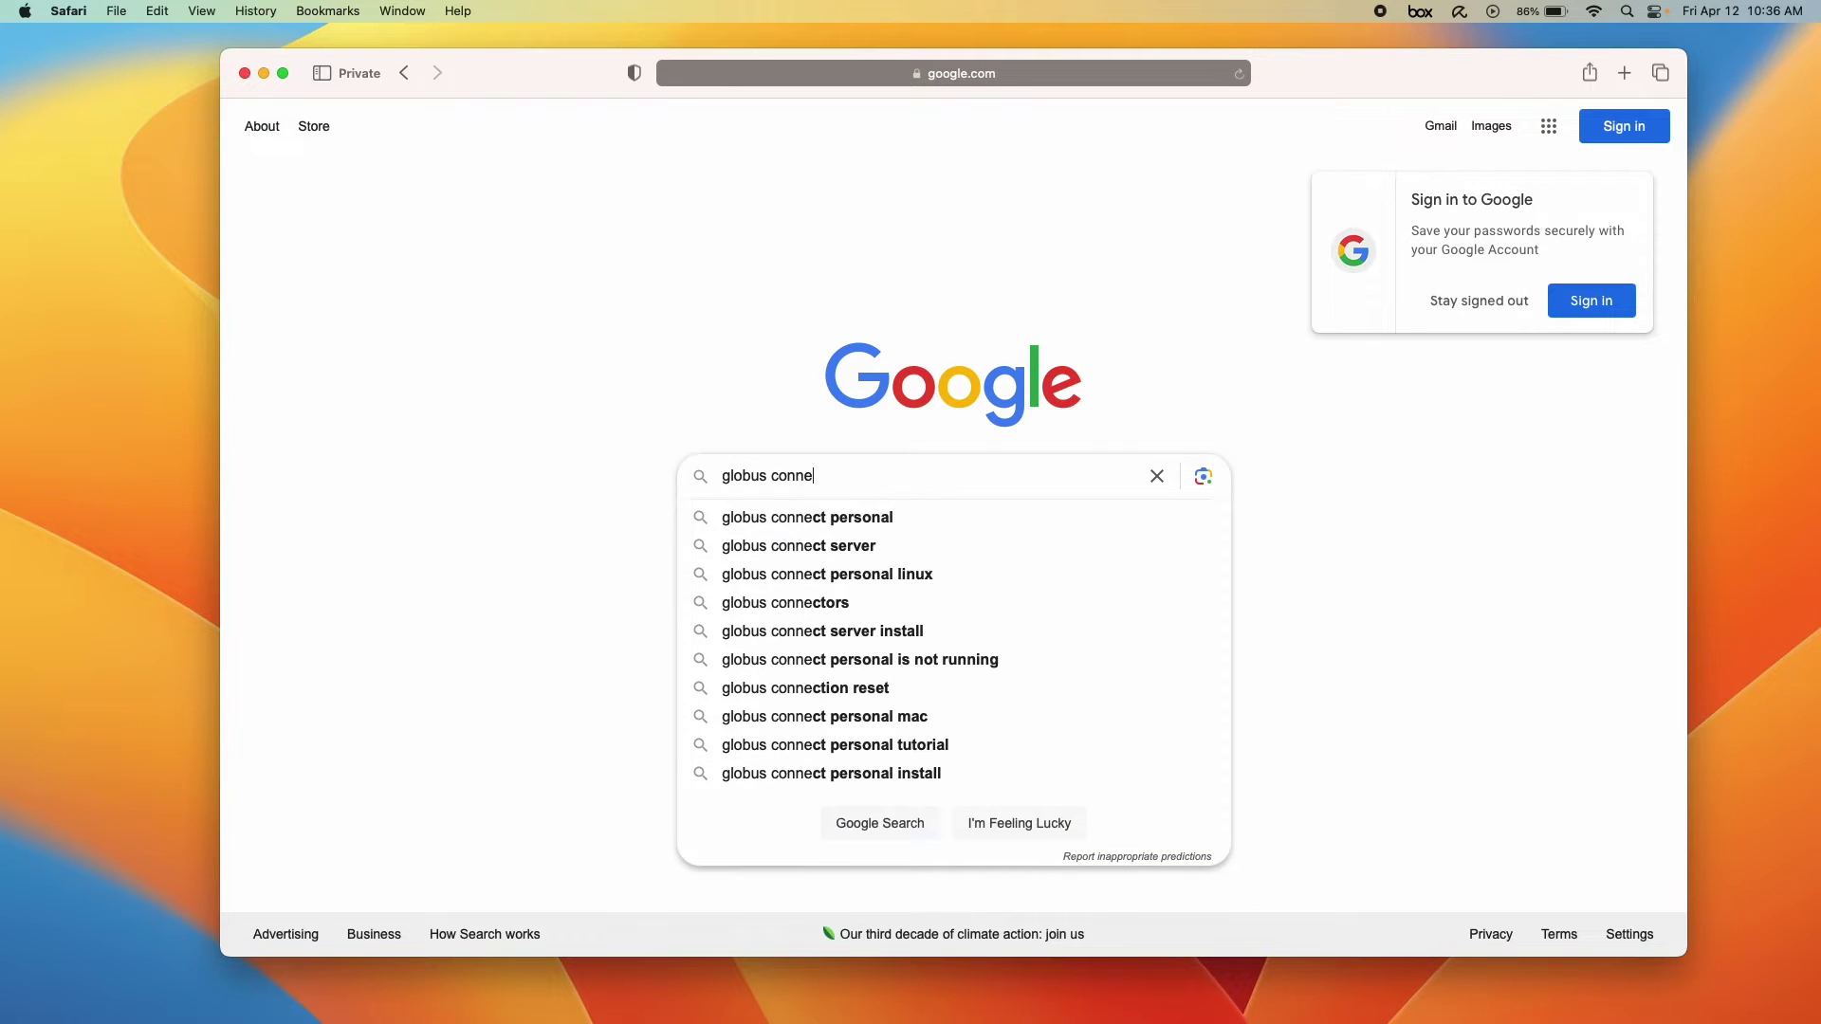
{"action": "left_click", "coordinate": [920, 520]}
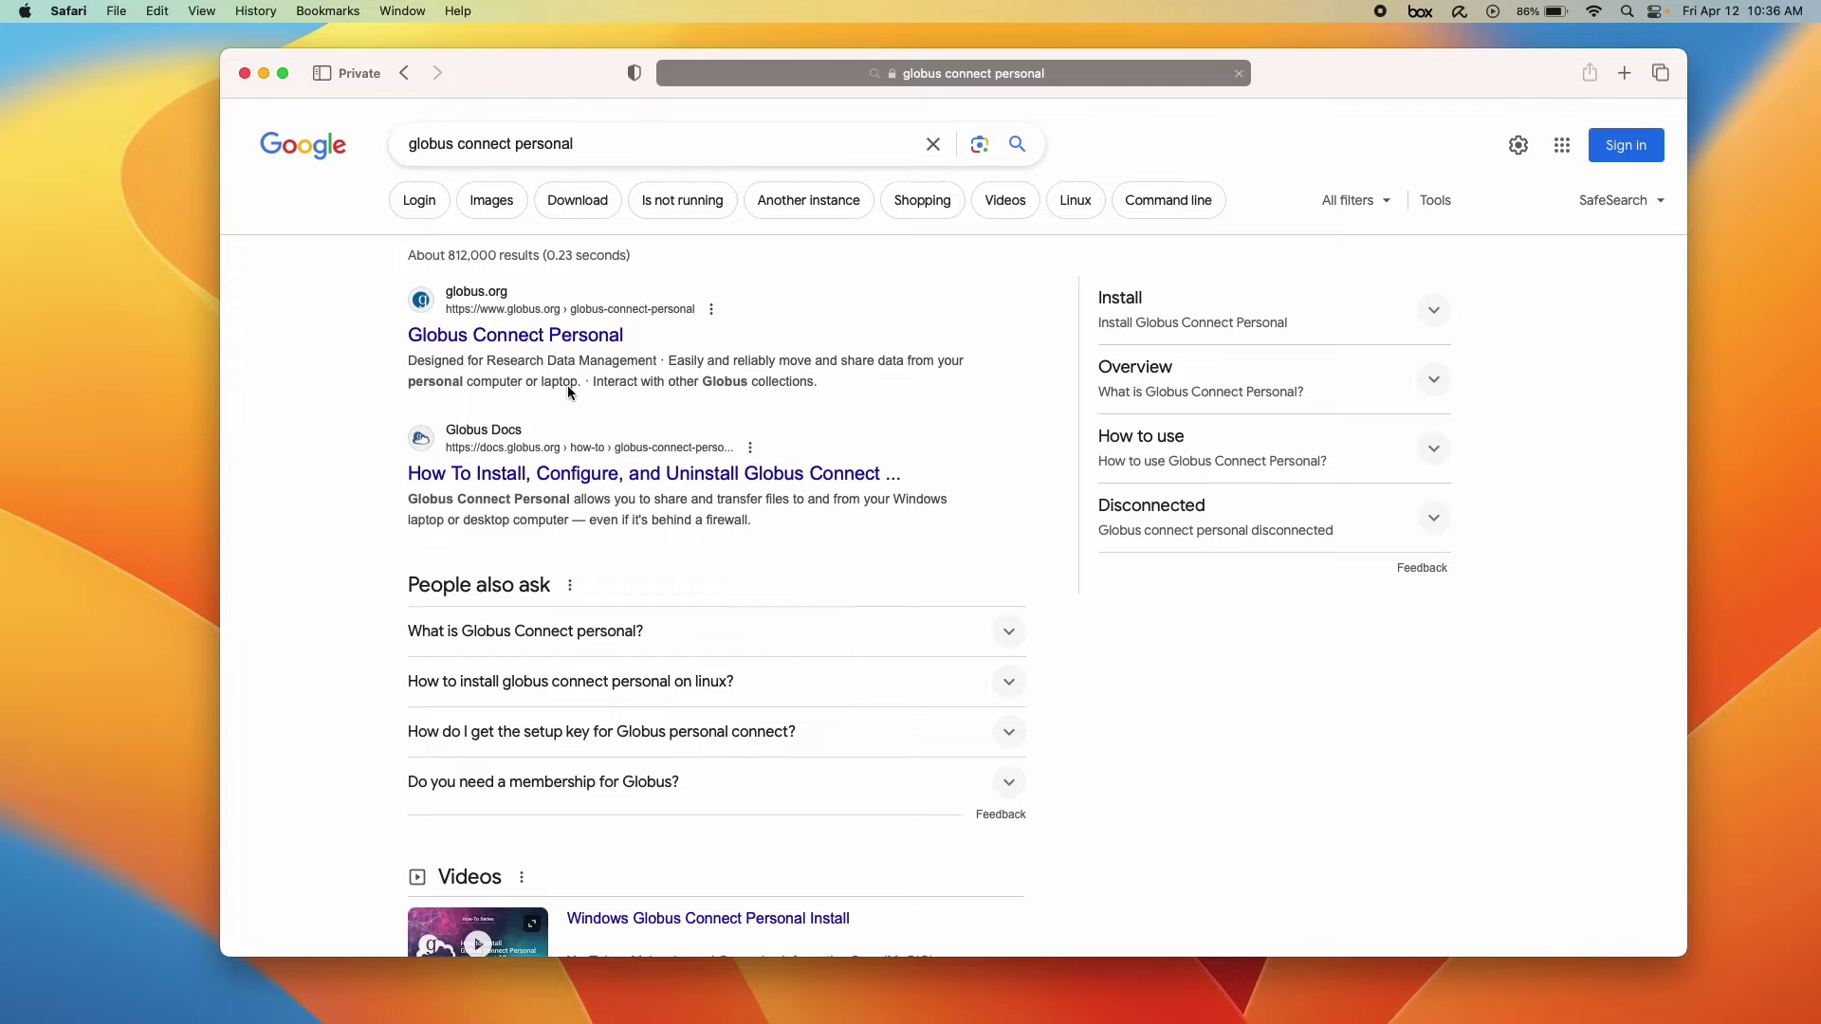
Step: Open the Globus Connect Personal page on globus.org and scroll to the install options
{"action": "left_click", "coordinate": [561, 338]}
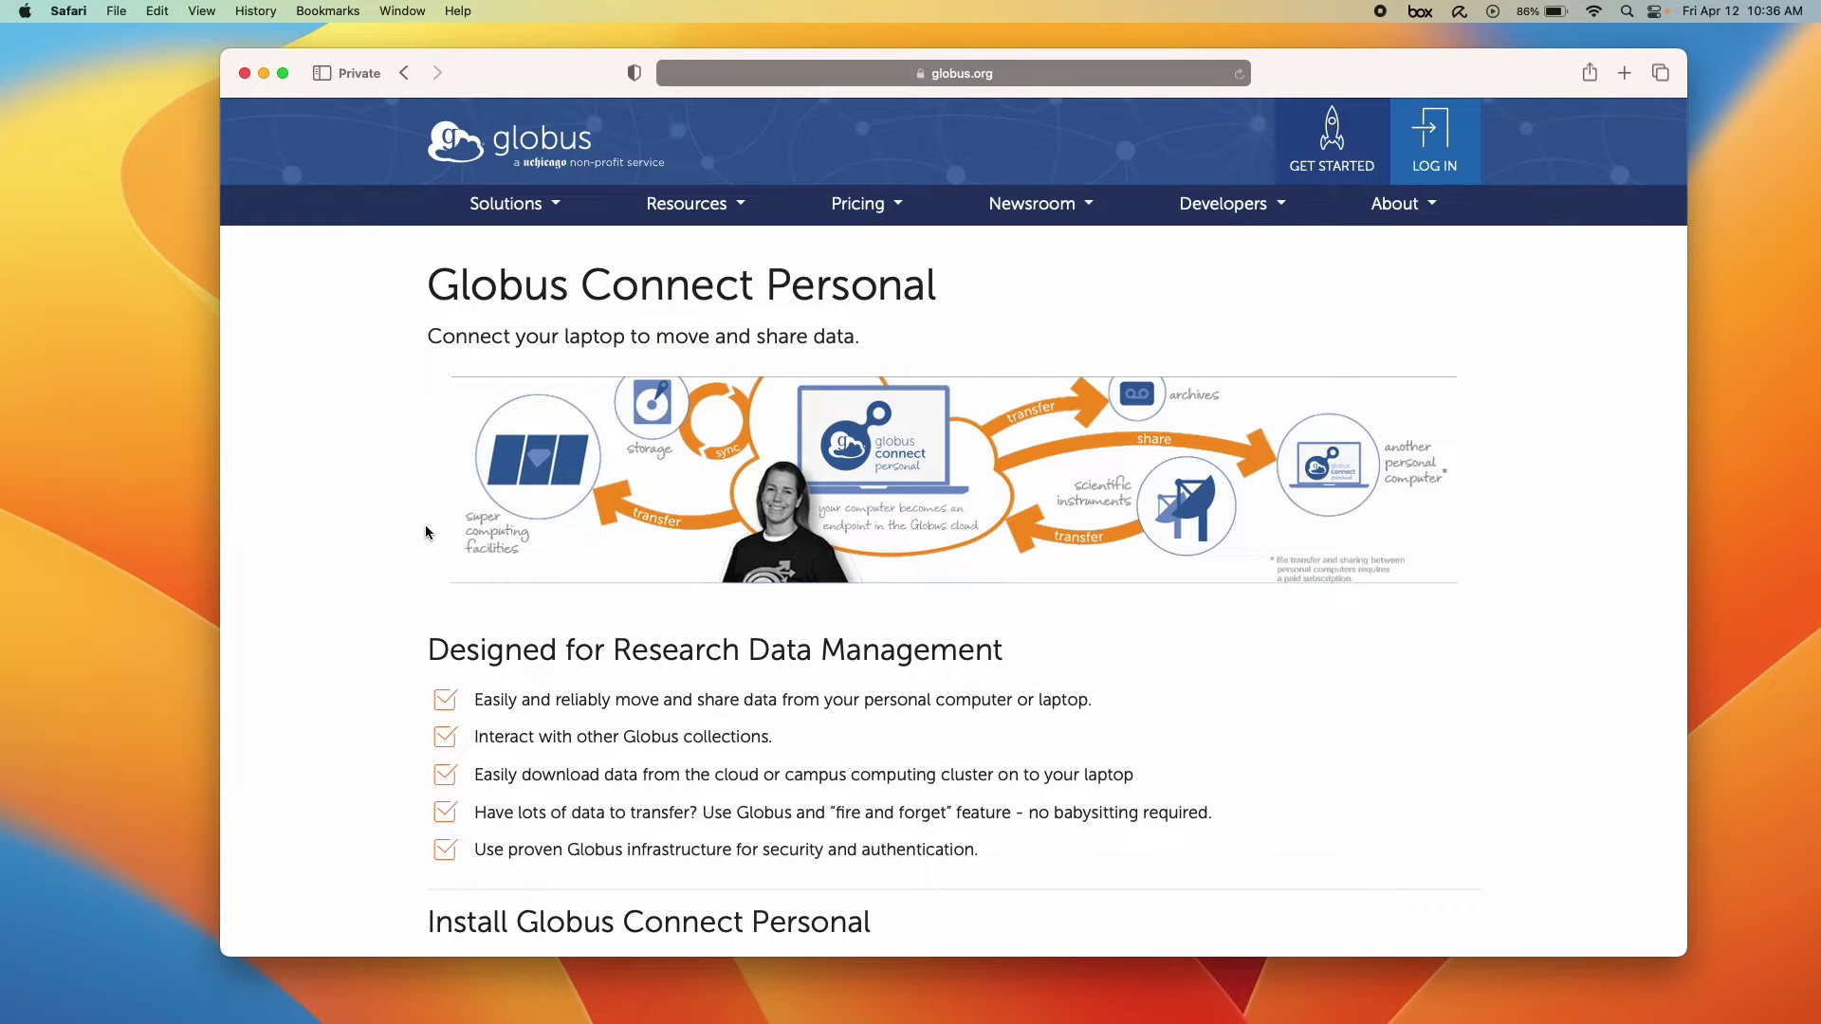
{"action": "scroll", "coordinate": [425, 527], "scroll_direction": "down", "scroll_amount": 5}
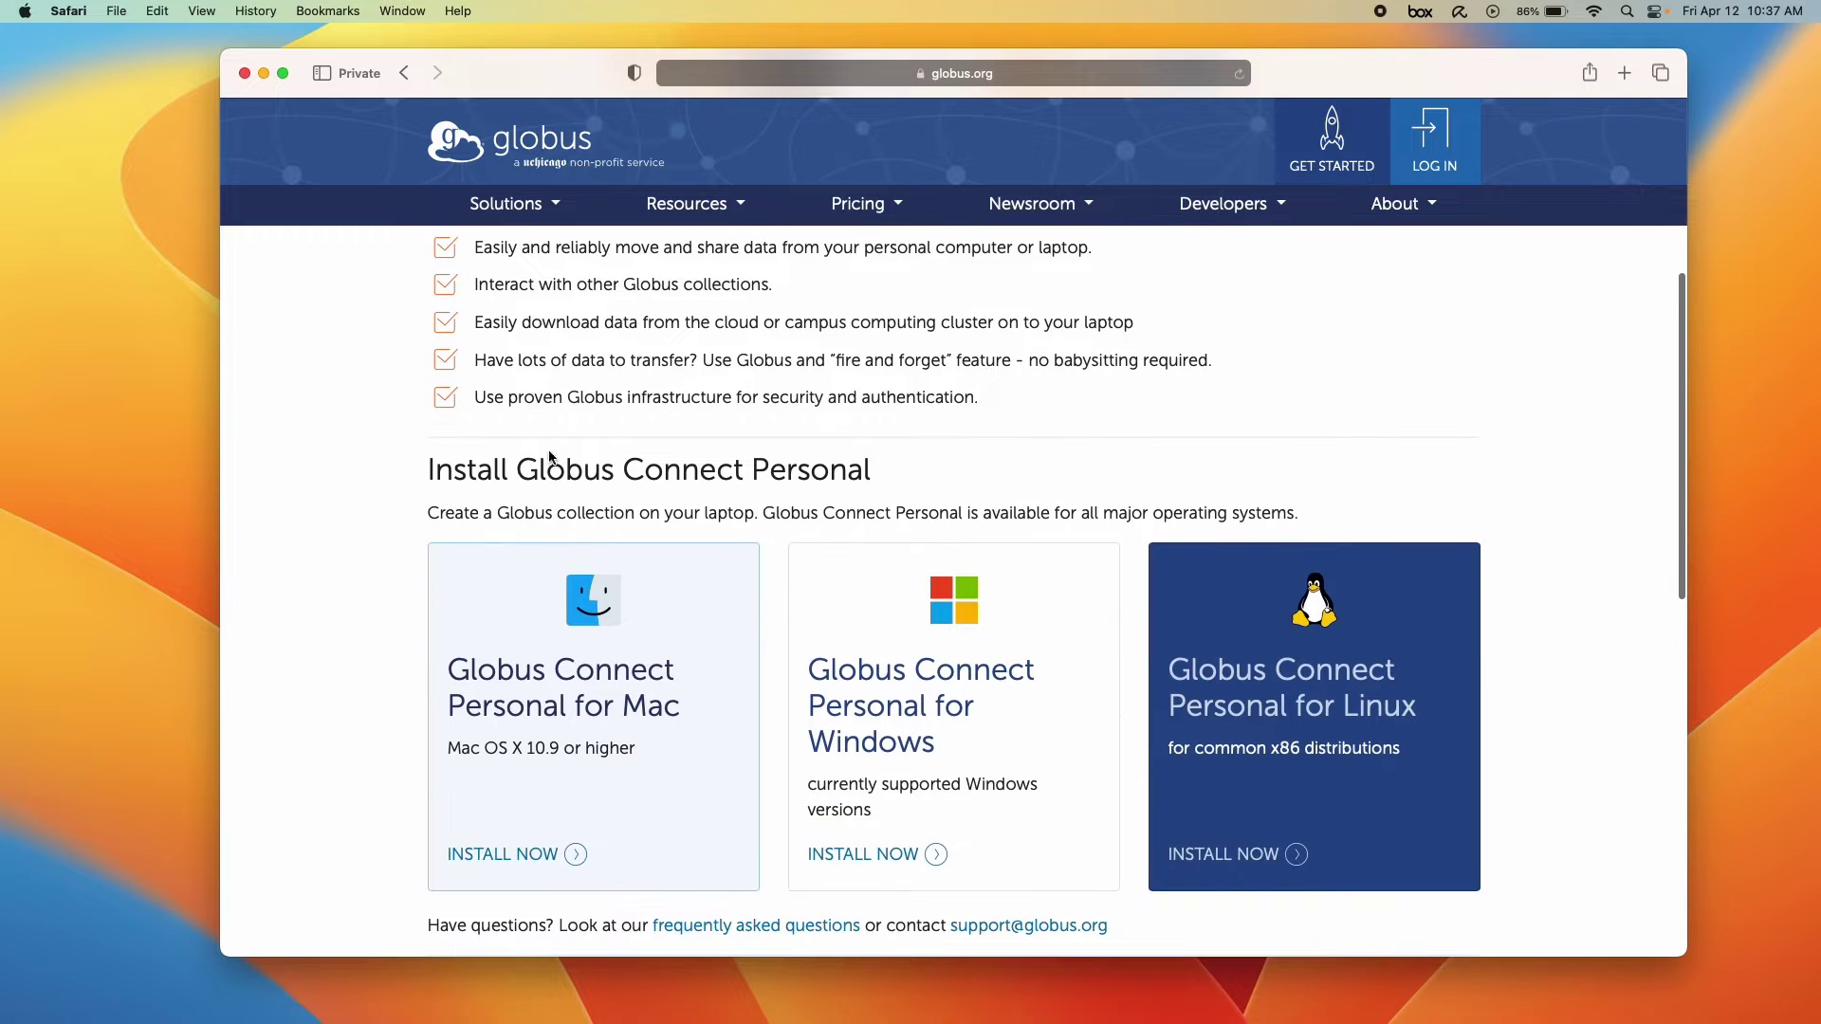
{"action": "scroll", "coordinate": [408, 554], "scroll_direction": "down", "scroll_amount": 2}
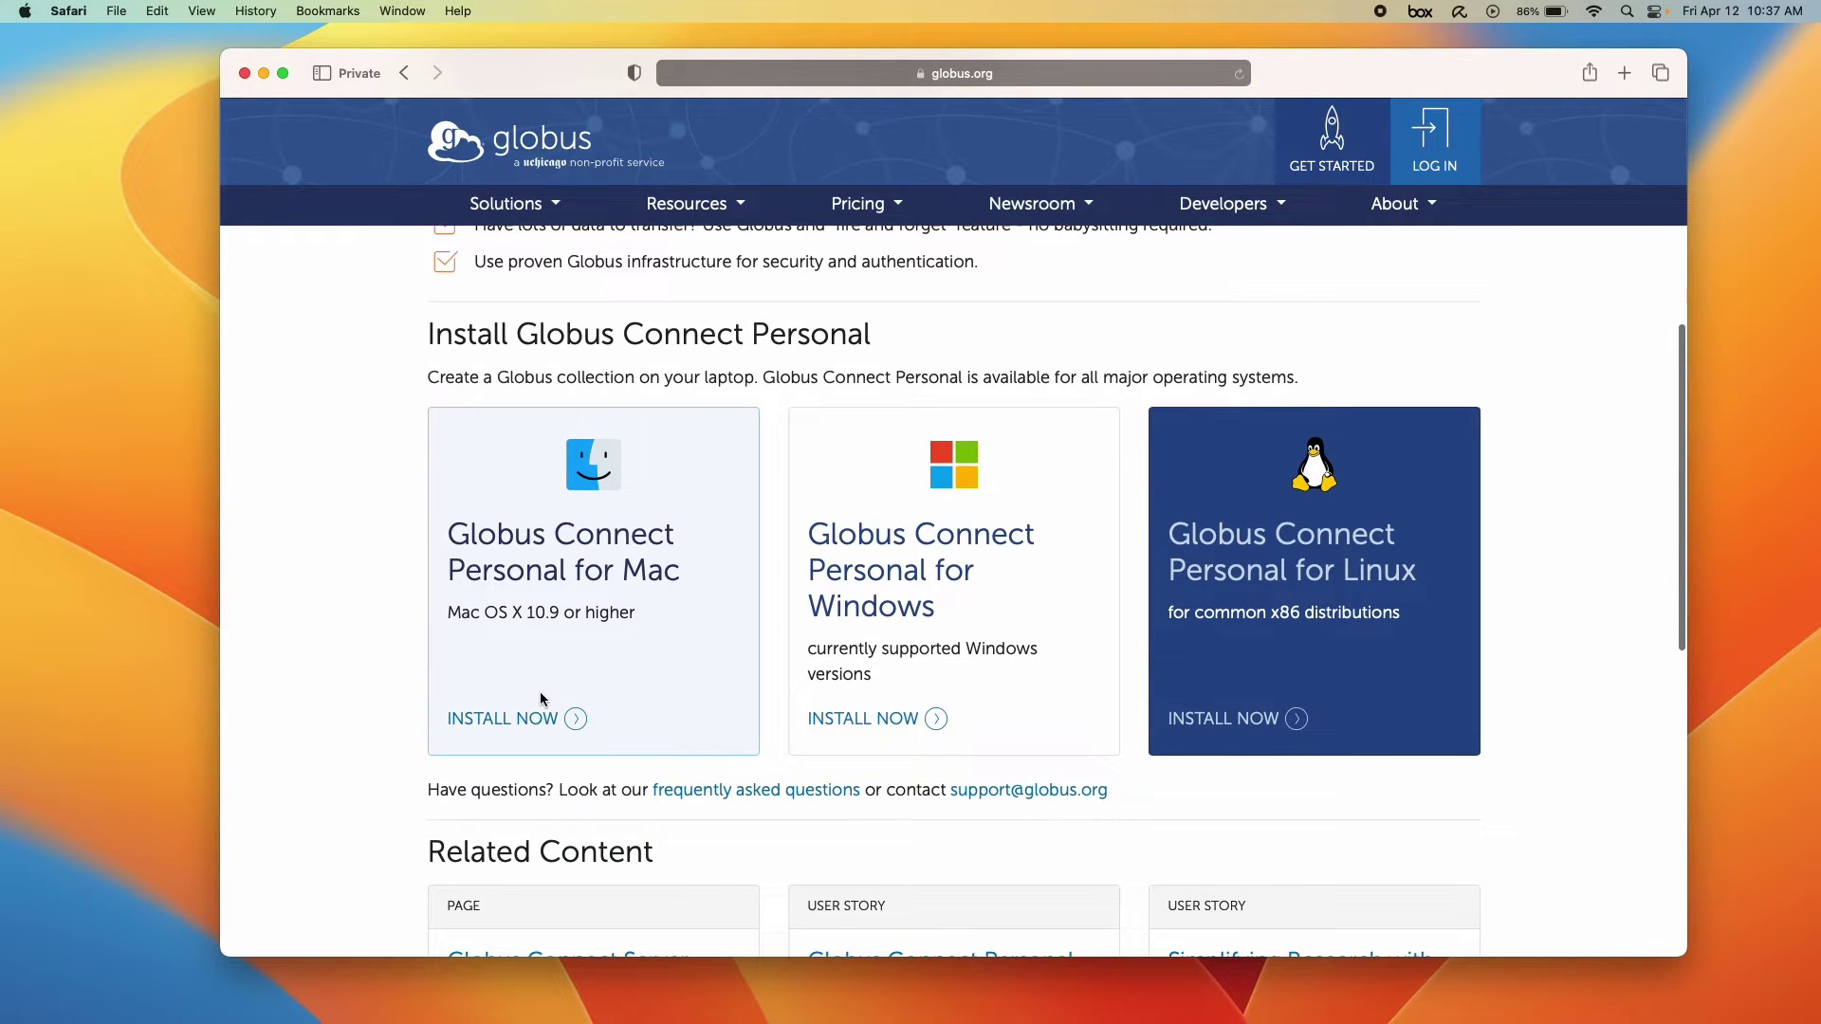
Step: Open the Mac OS X installation guide on docs.globus.org and skim through it
{"action": "left_click", "coordinate": [534, 719]}
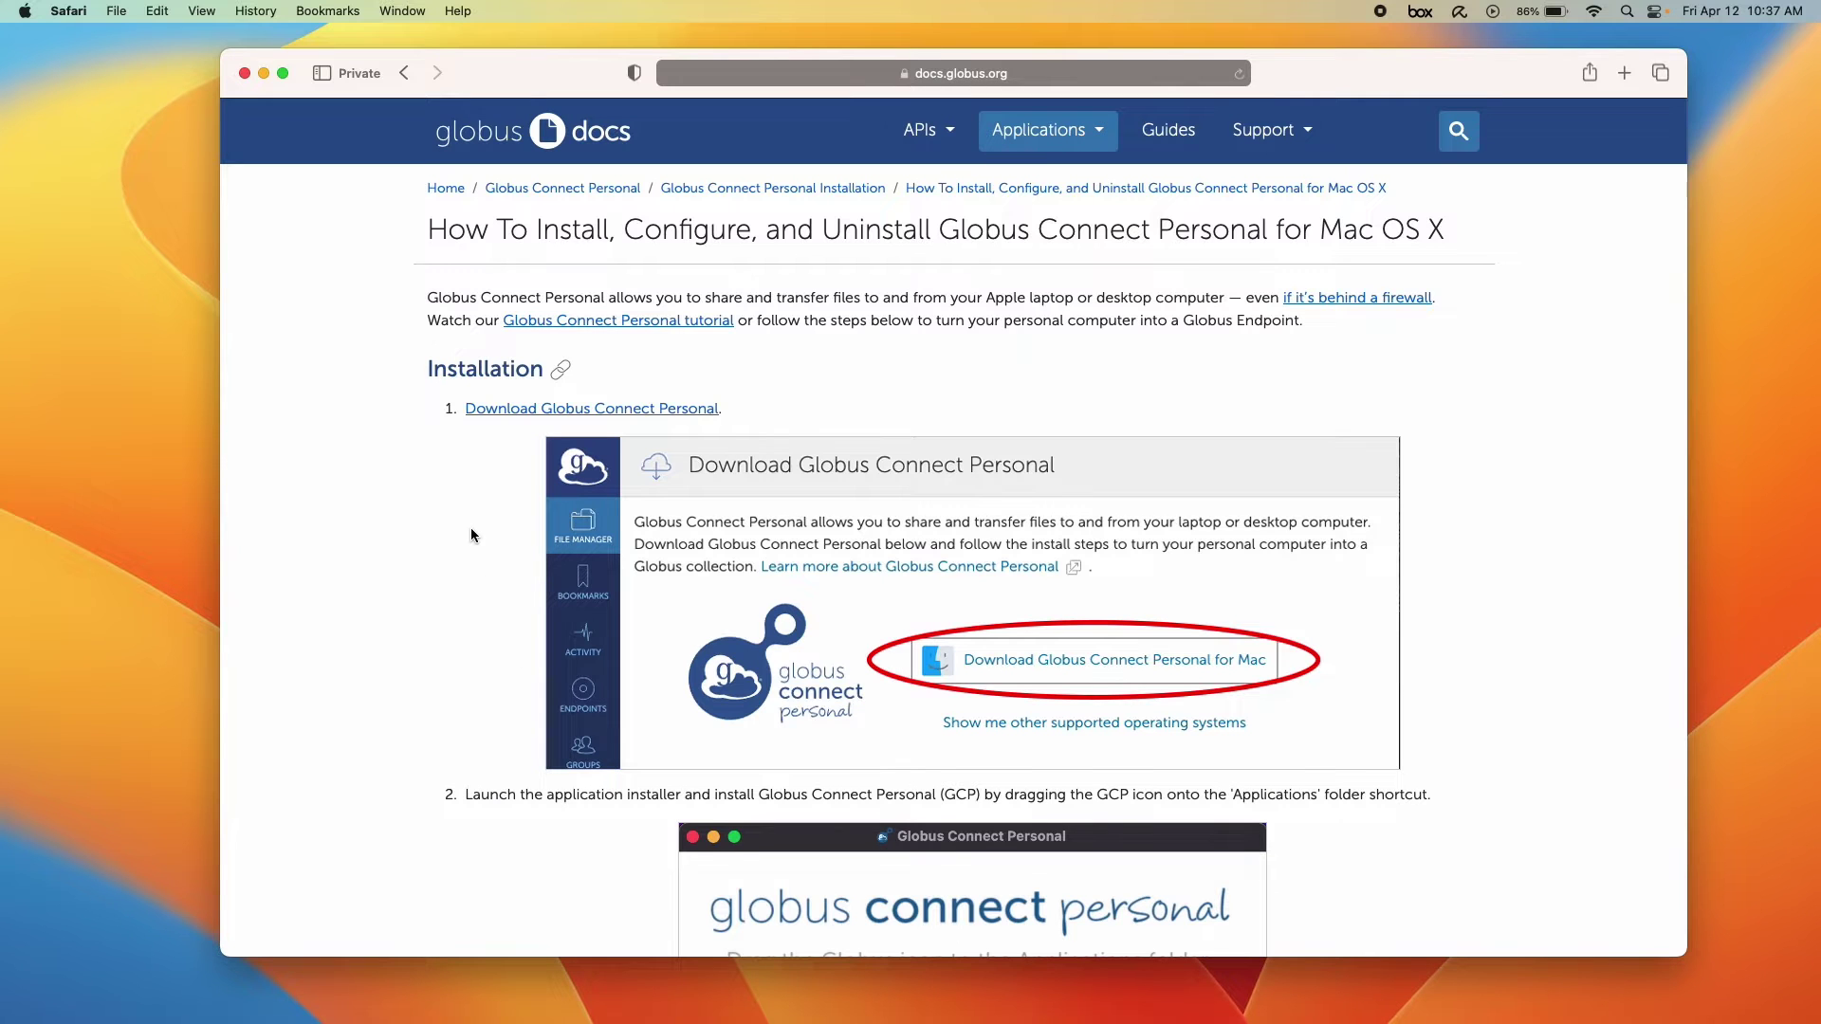
{"action": "scroll", "coordinate": [471, 534], "scroll_direction": "down", "scroll_amount": 10}
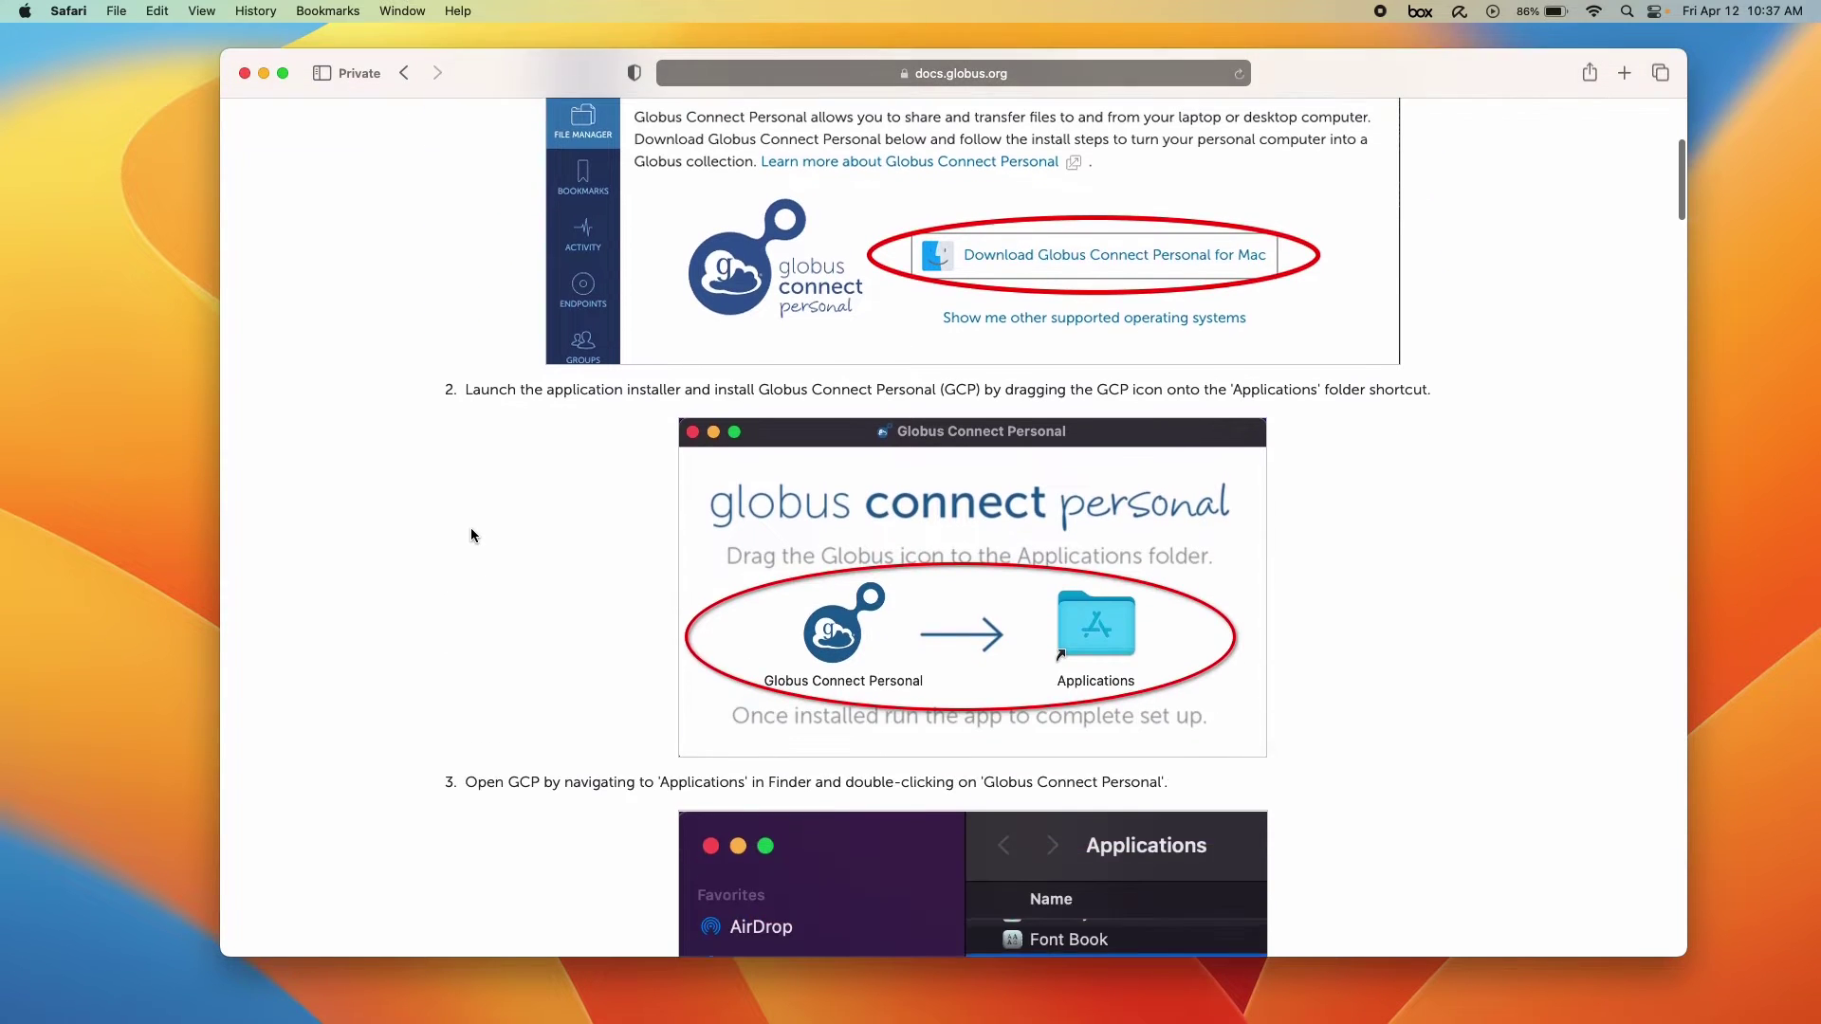
{"action": "scroll", "coordinate": [472, 534], "scroll_direction": "down", "scroll_amount": 6}
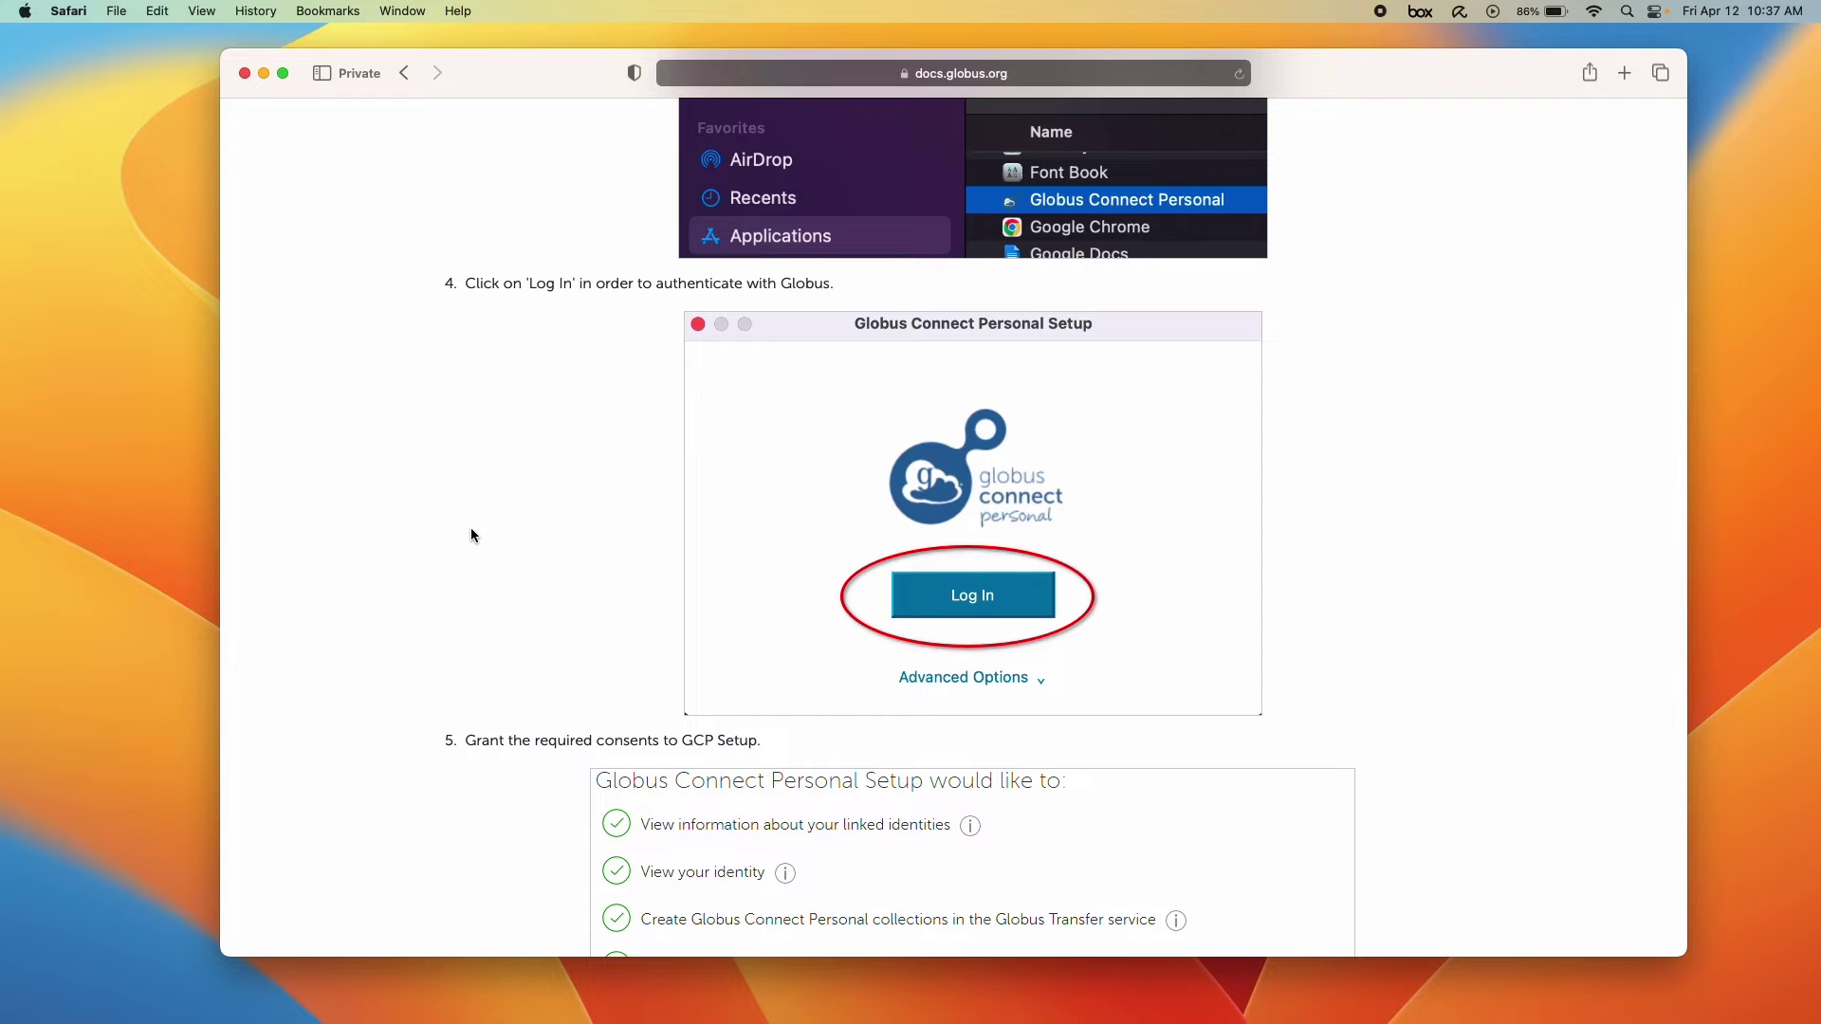
{"action": "scroll", "coordinate": [471, 534], "scroll_direction": "down", "scroll_amount": 14}
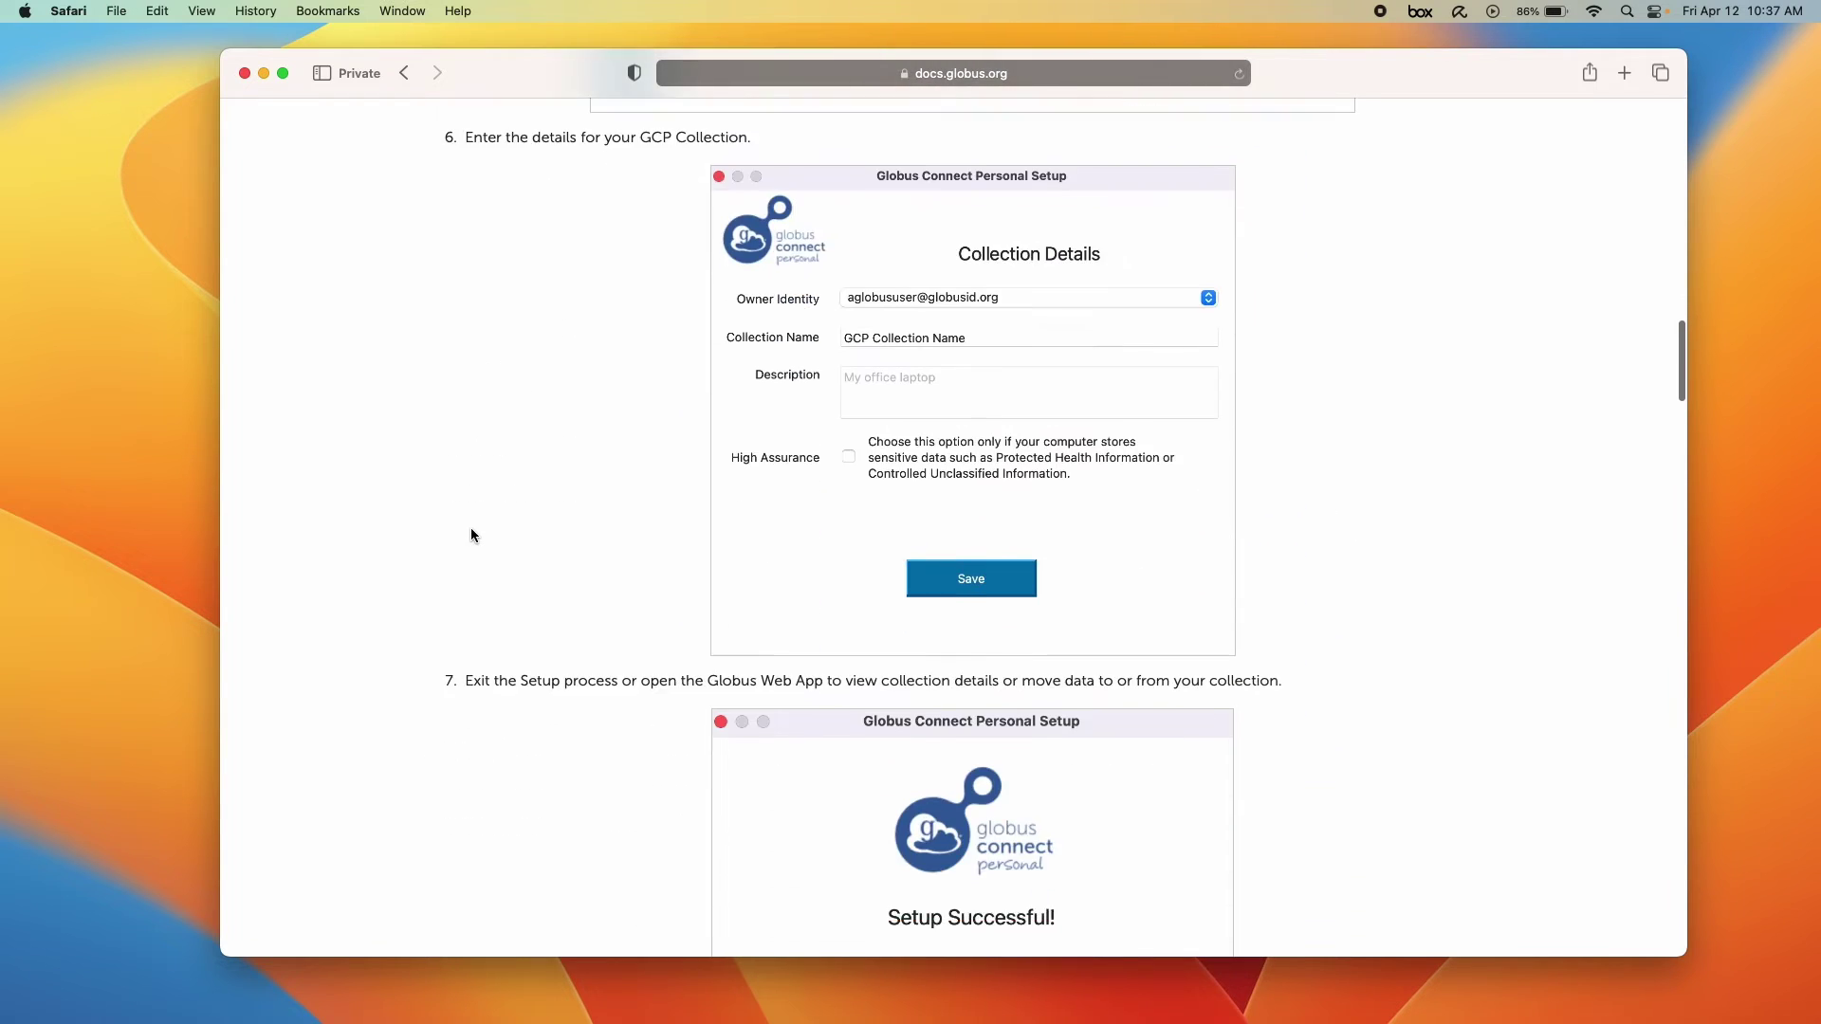
{"action": "scroll", "coordinate": [471, 534], "scroll_direction": "up", "scroll_amount": 20}
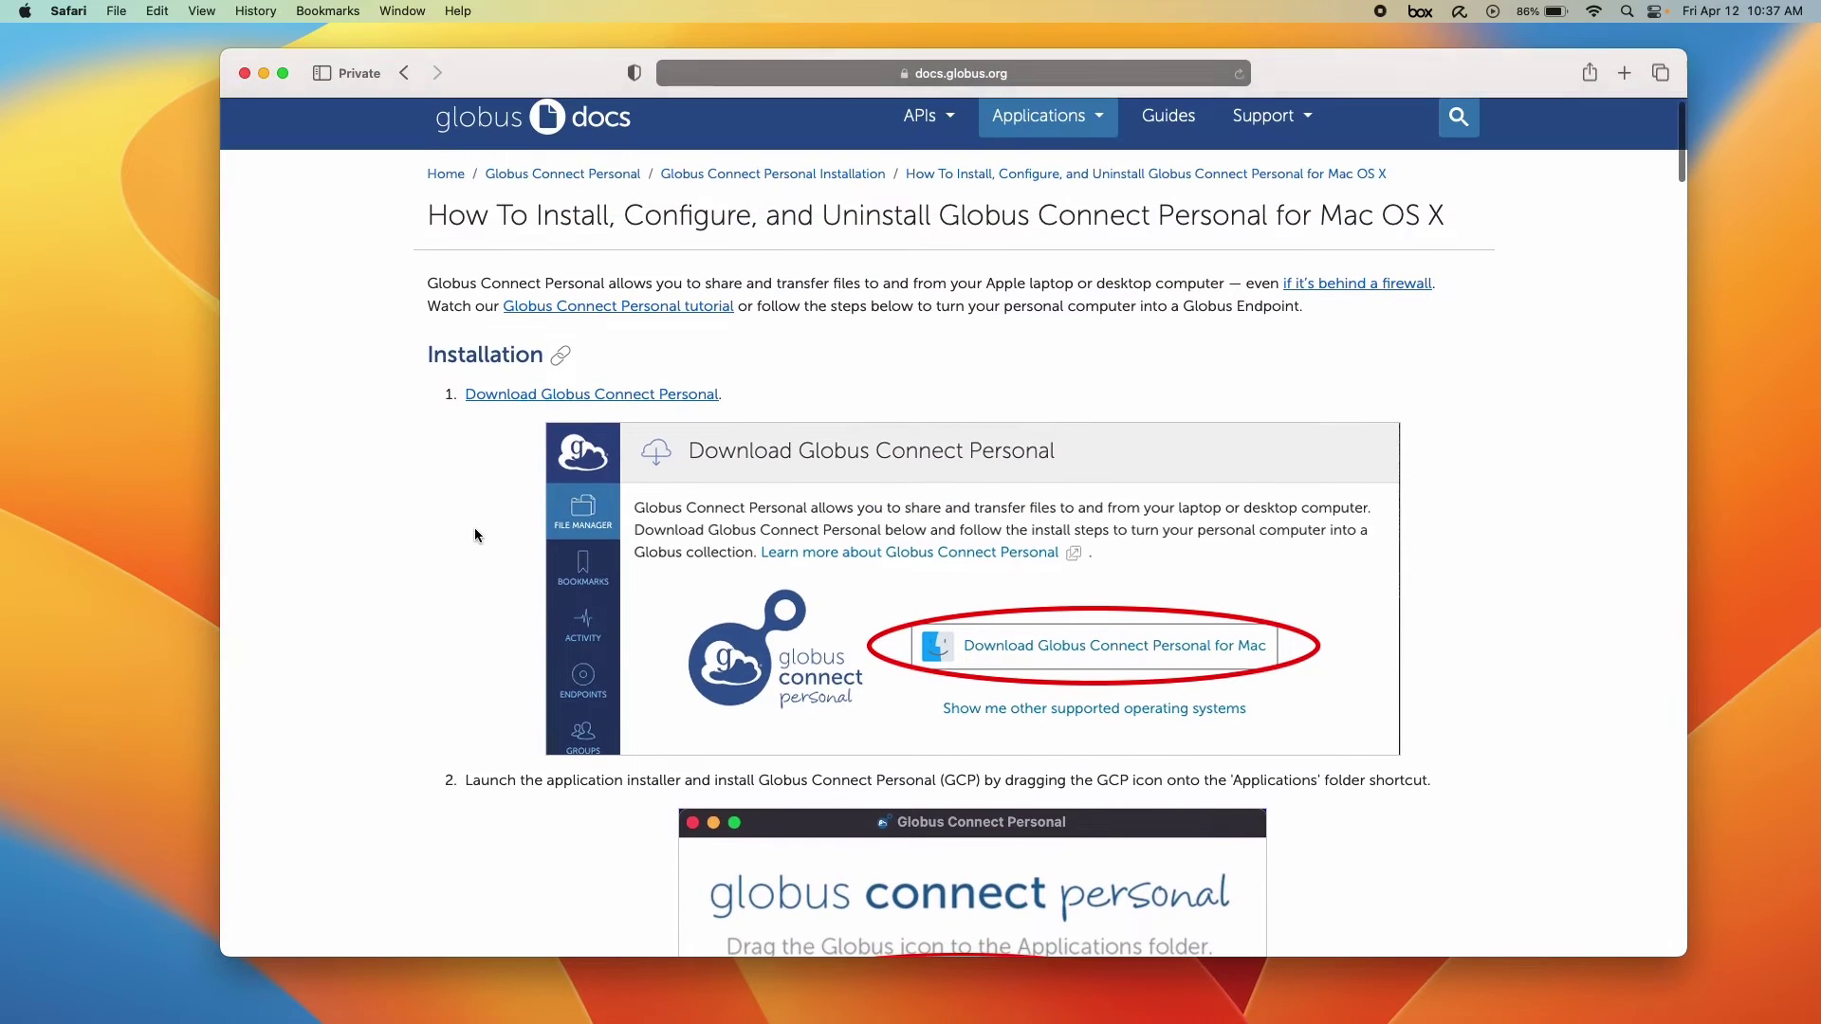
Step: Follow the Download Globus Connect Personal link and log in via Rutgers, The State University of New Jersey
{"action": "left_click", "coordinate": [531, 395]}
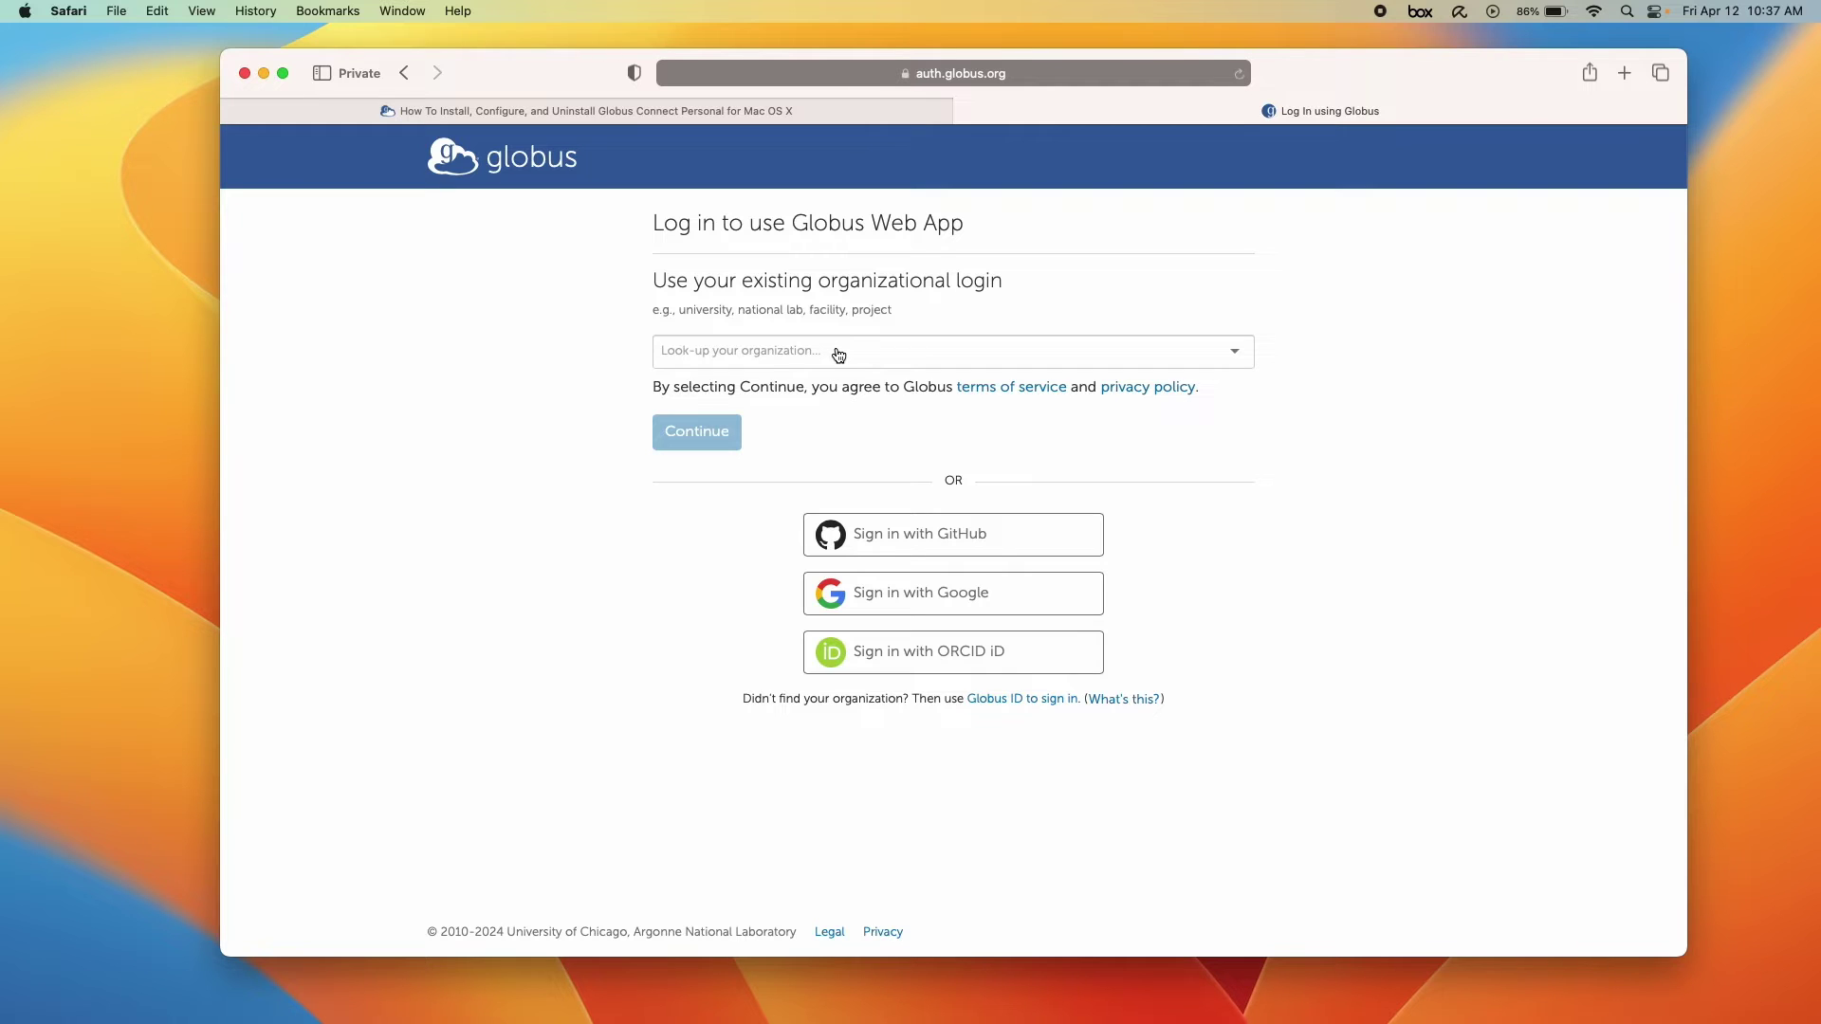
{"action": "left_click", "coordinate": [839, 354]}
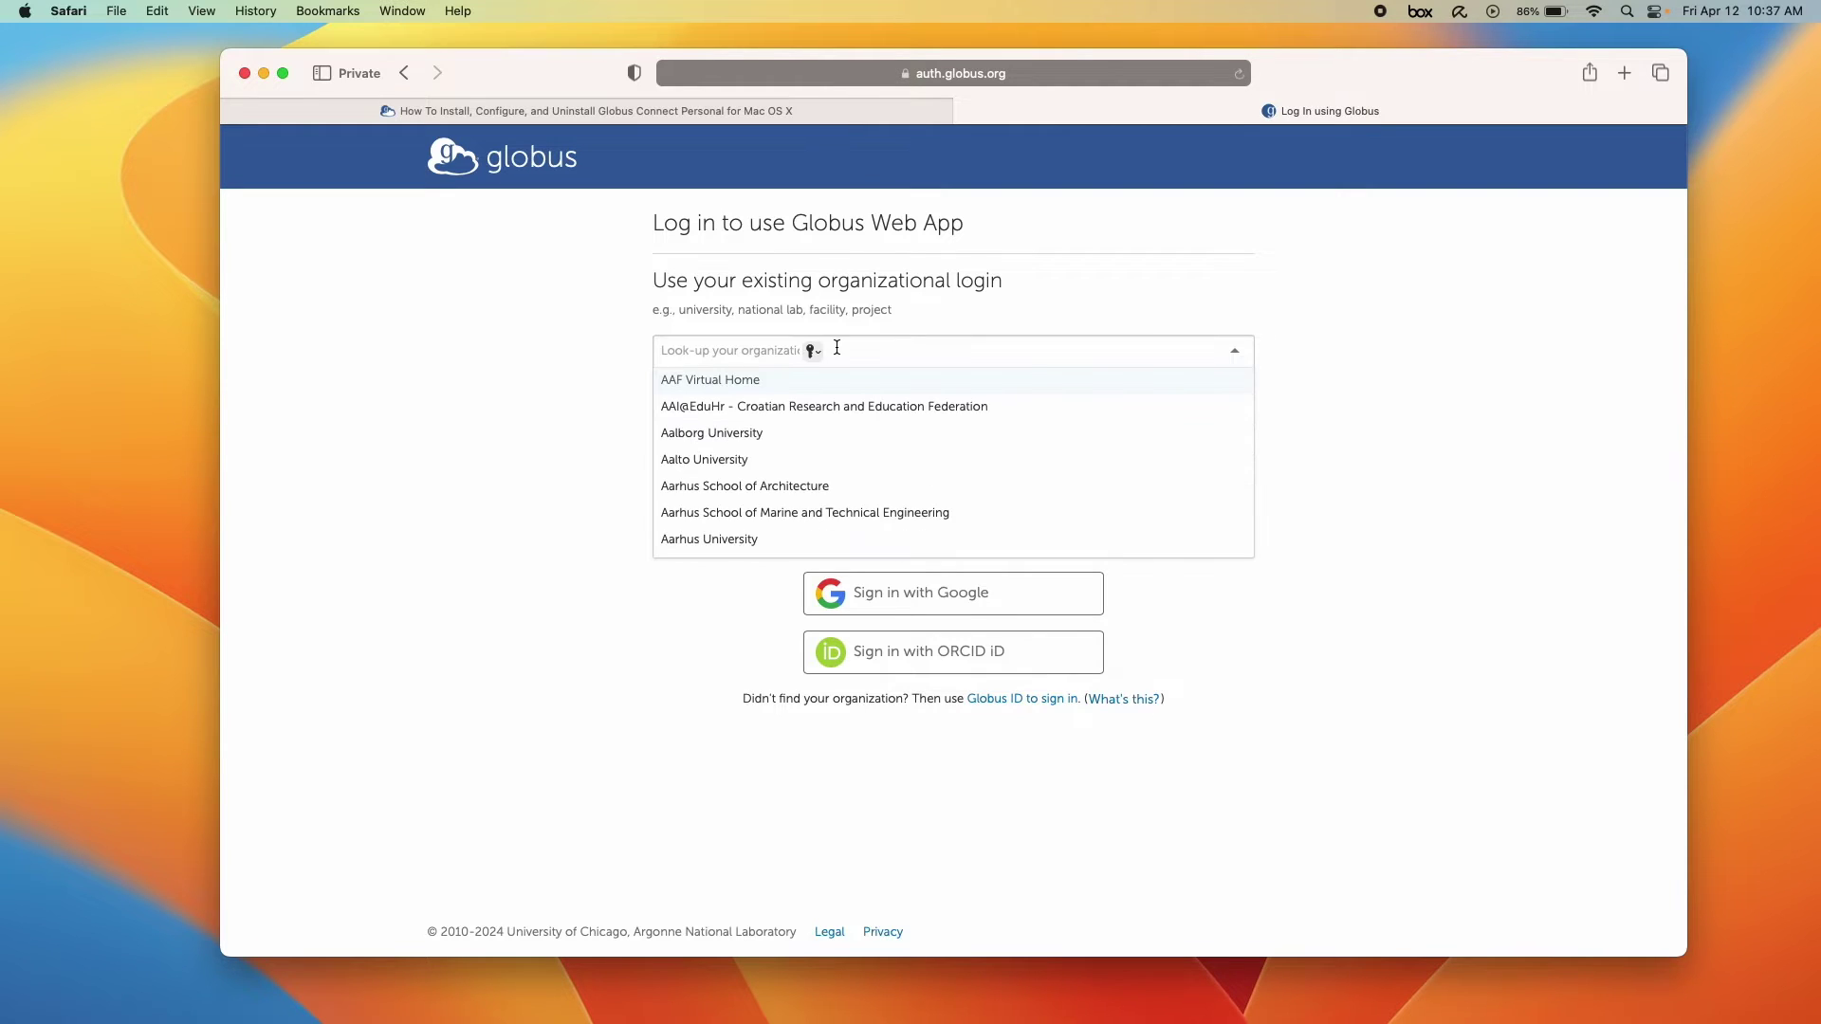
{"action": "type", "text": "rutge"}
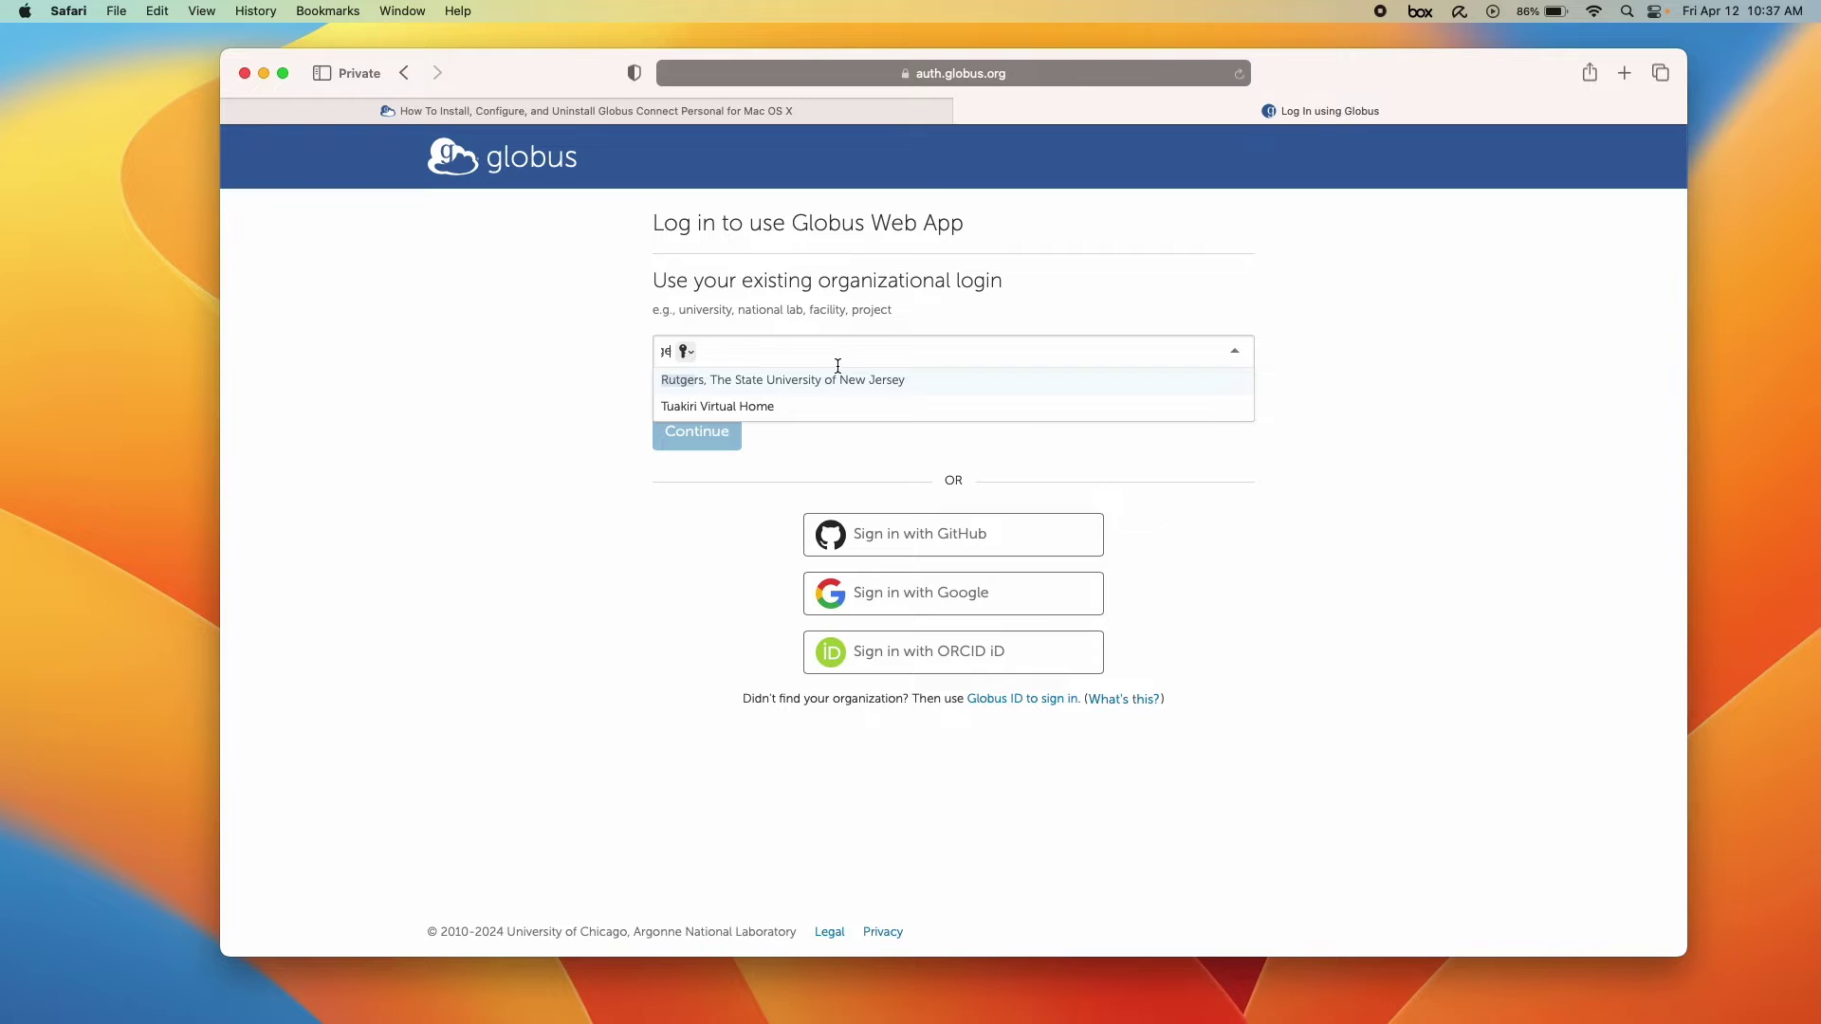
{"action": "left_click", "coordinate": [838, 380]}
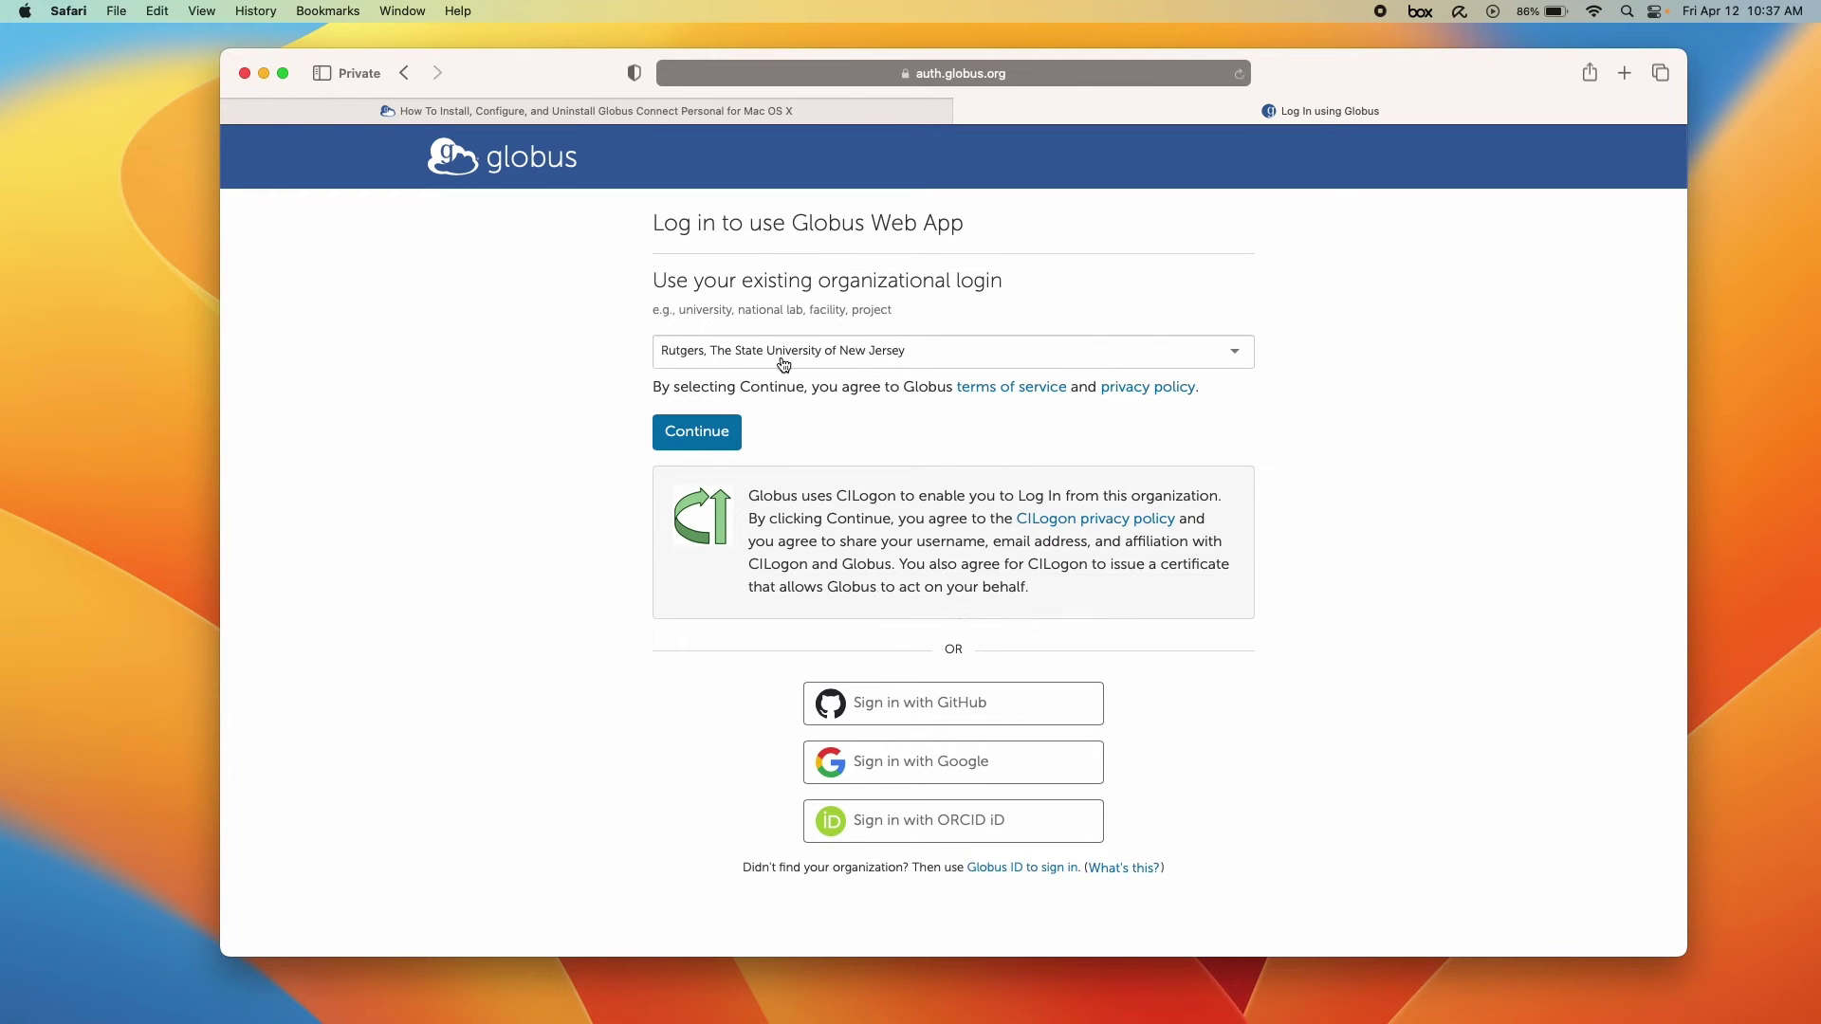
{"action": "left_click", "coordinate": [716, 441]}
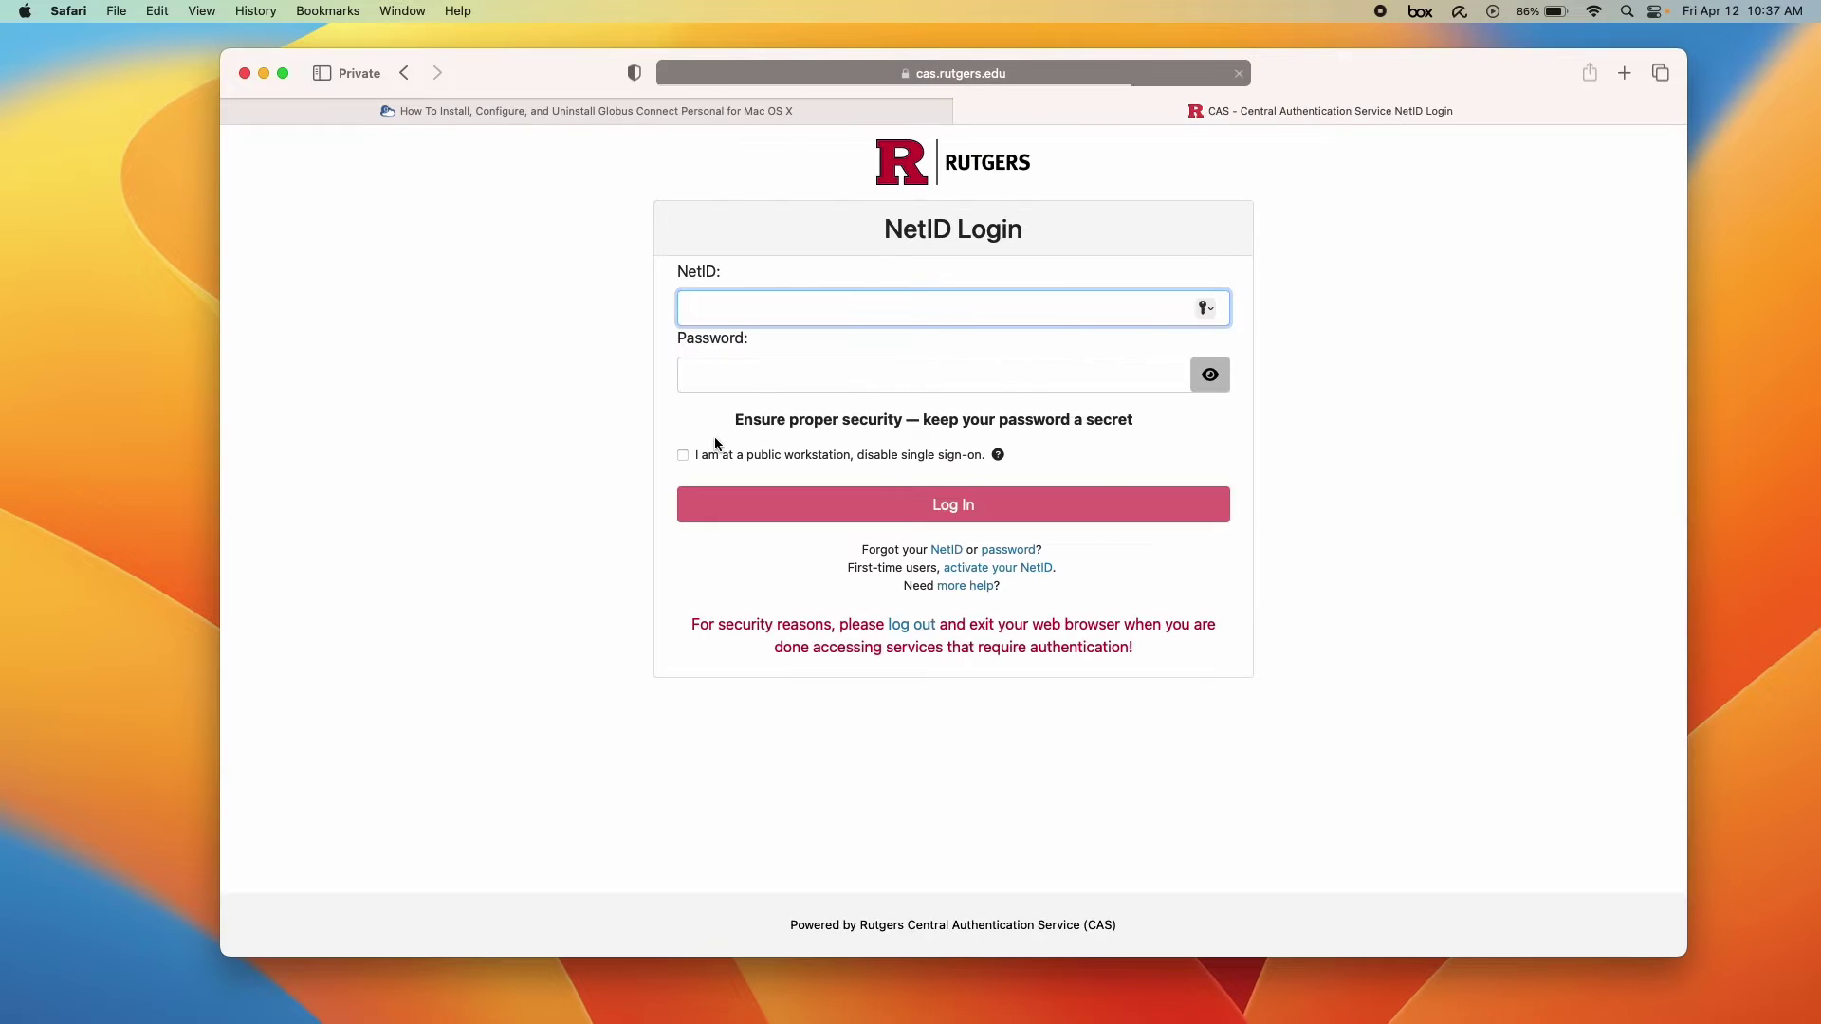
Step: Sign in with the university NetID and password, then approve this device in Duo
{"action": "type", "text": "am3251"}
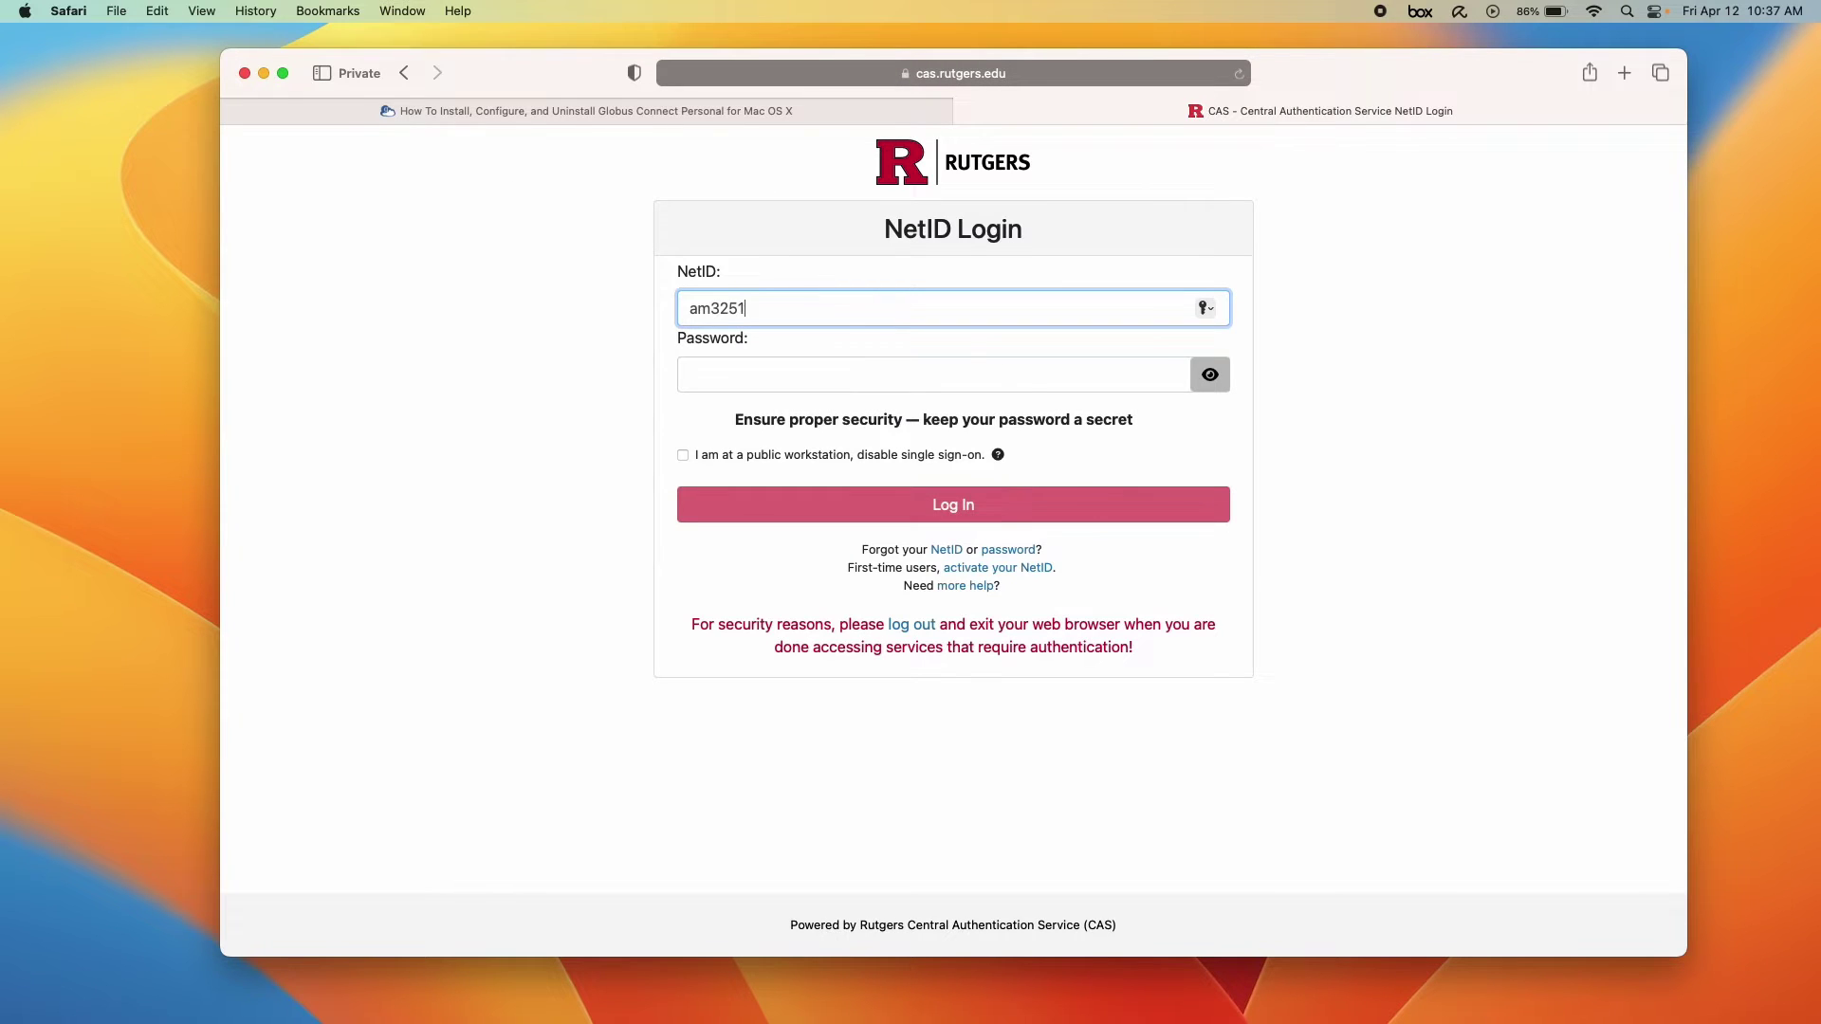
{"action": "key", "text": "Tab"}
{"action": "type", "text": "•••••••••••••"}
{"action": "left_click", "coordinate": [851, 514]}
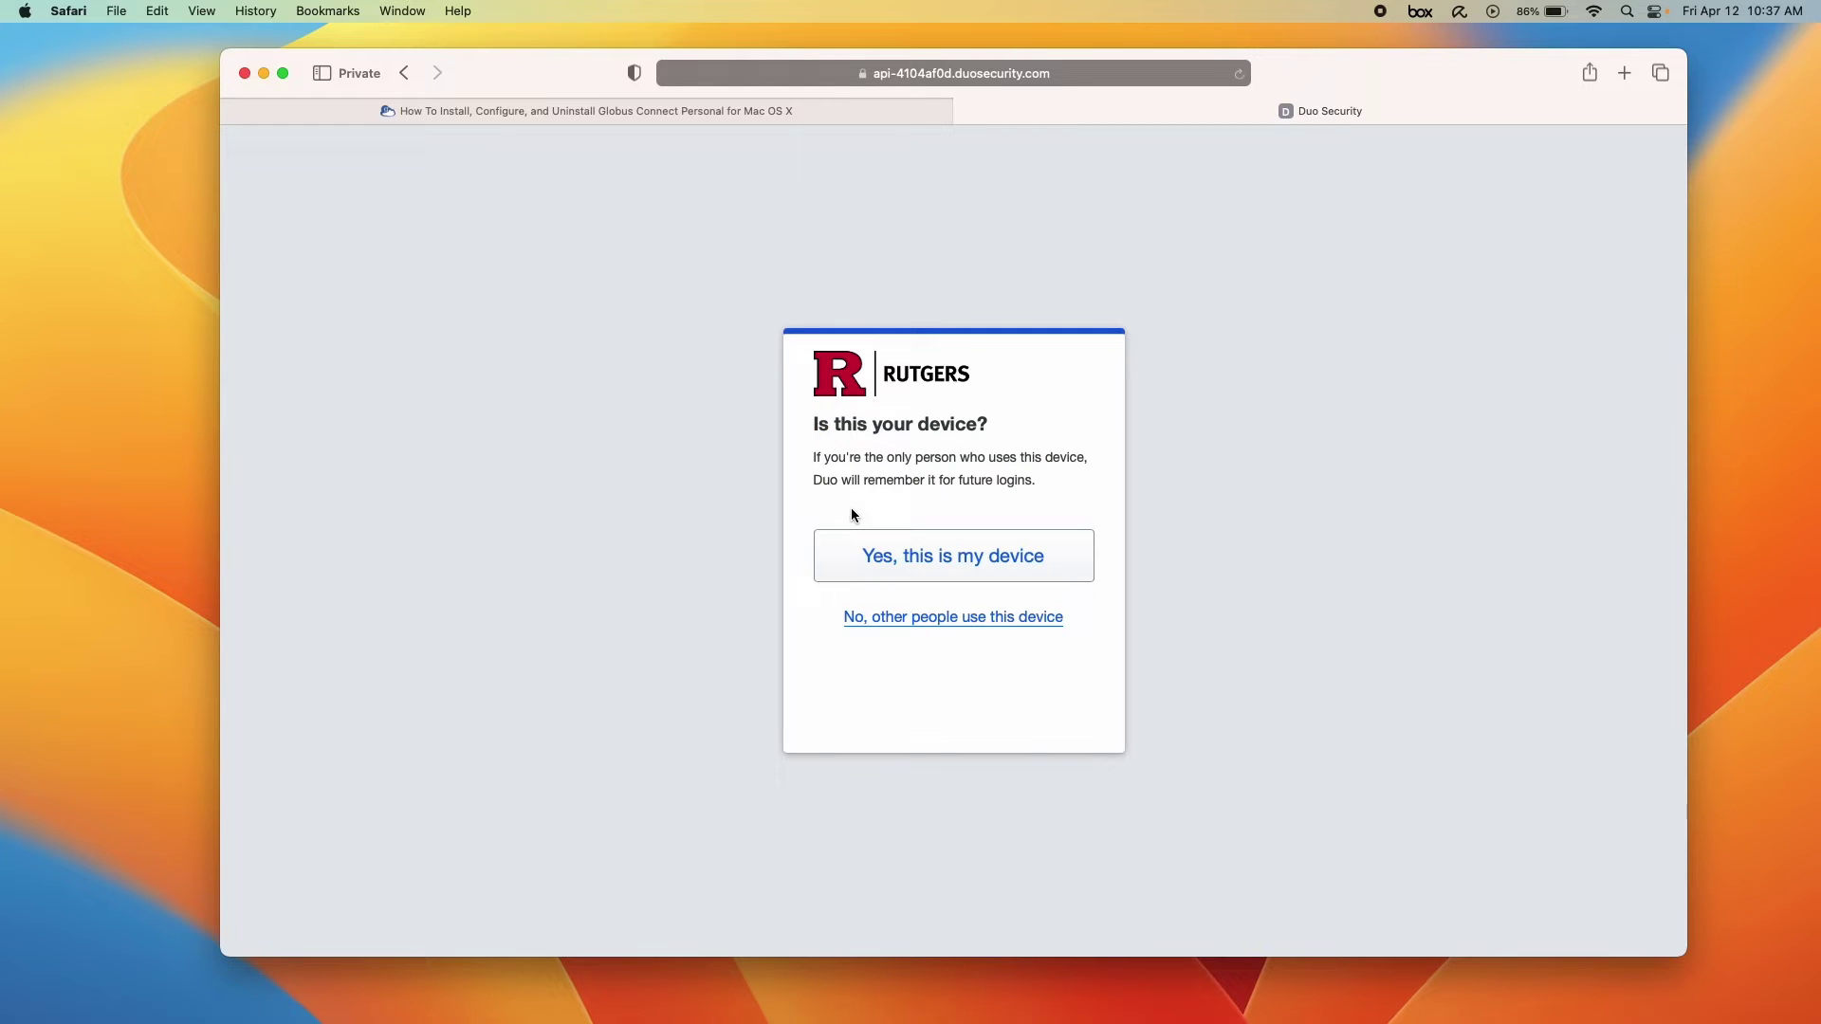
{"action": "left_click", "coordinate": [933, 569]}
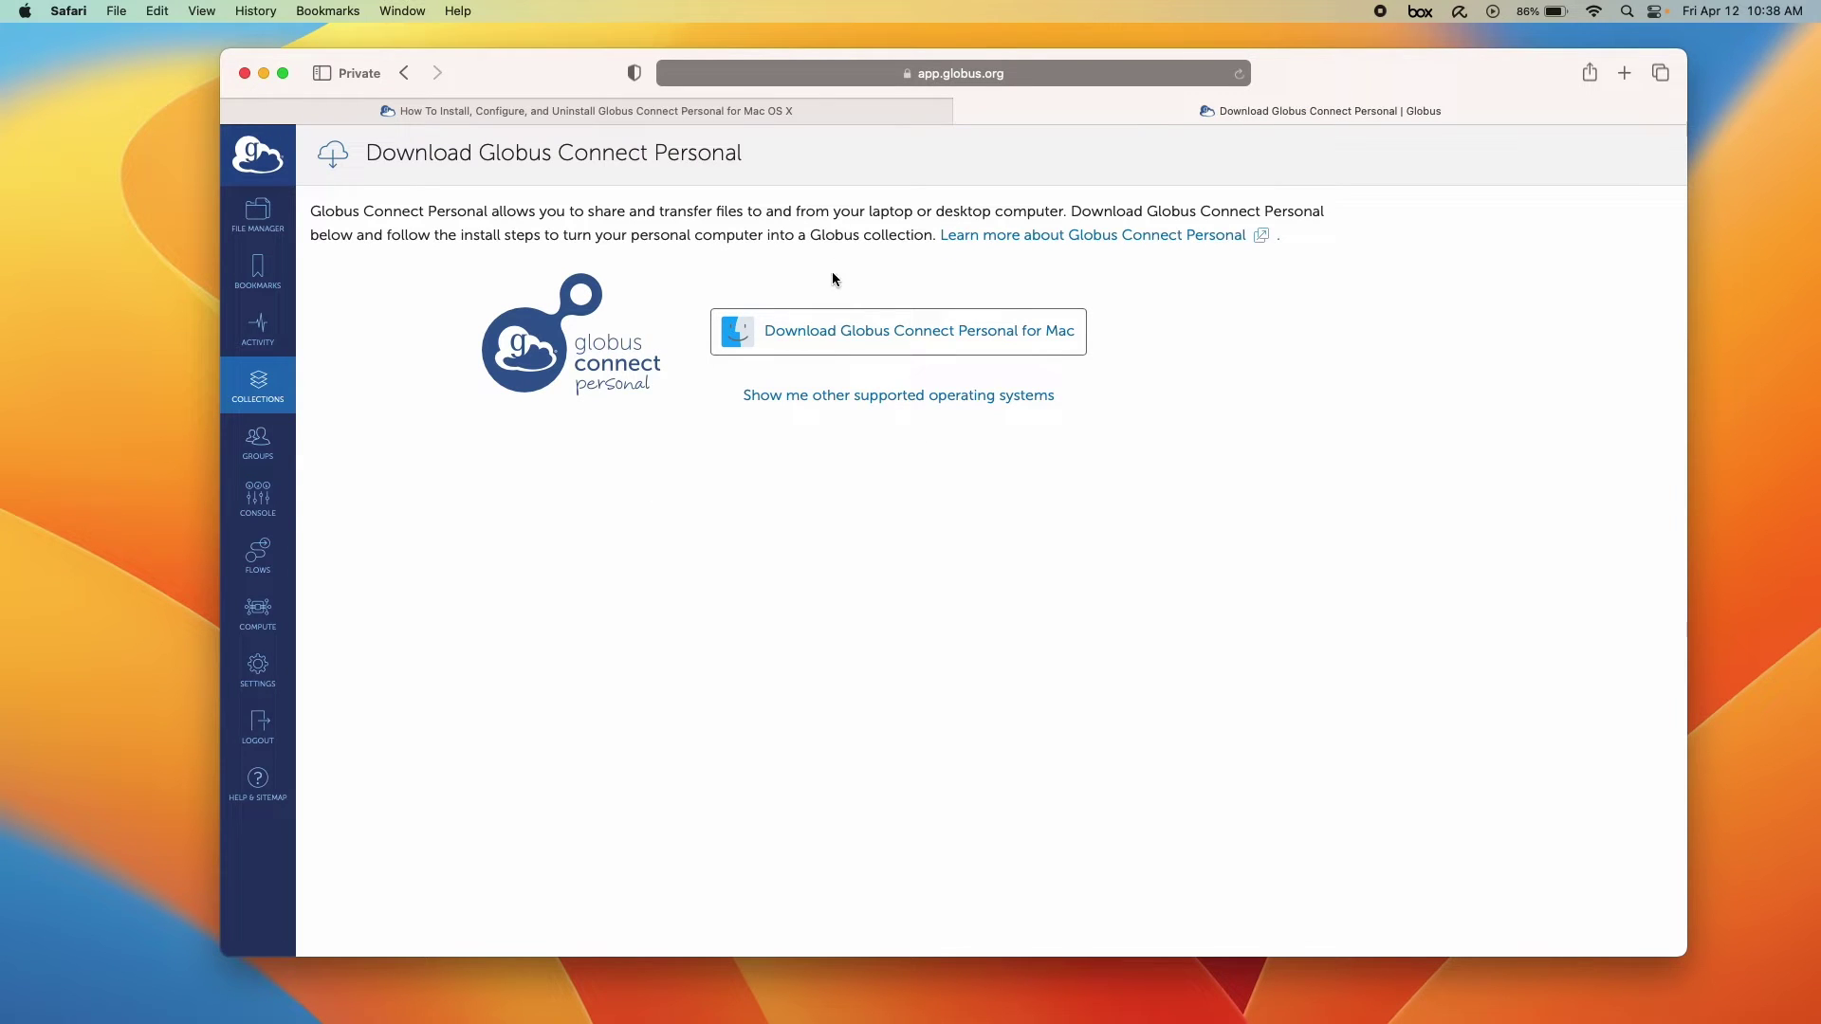
Step: Download globusconnectpersonal-latest.dmg for Mac and move it from Downloads onto the desktop
{"action": "left_click", "coordinate": [828, 334]}
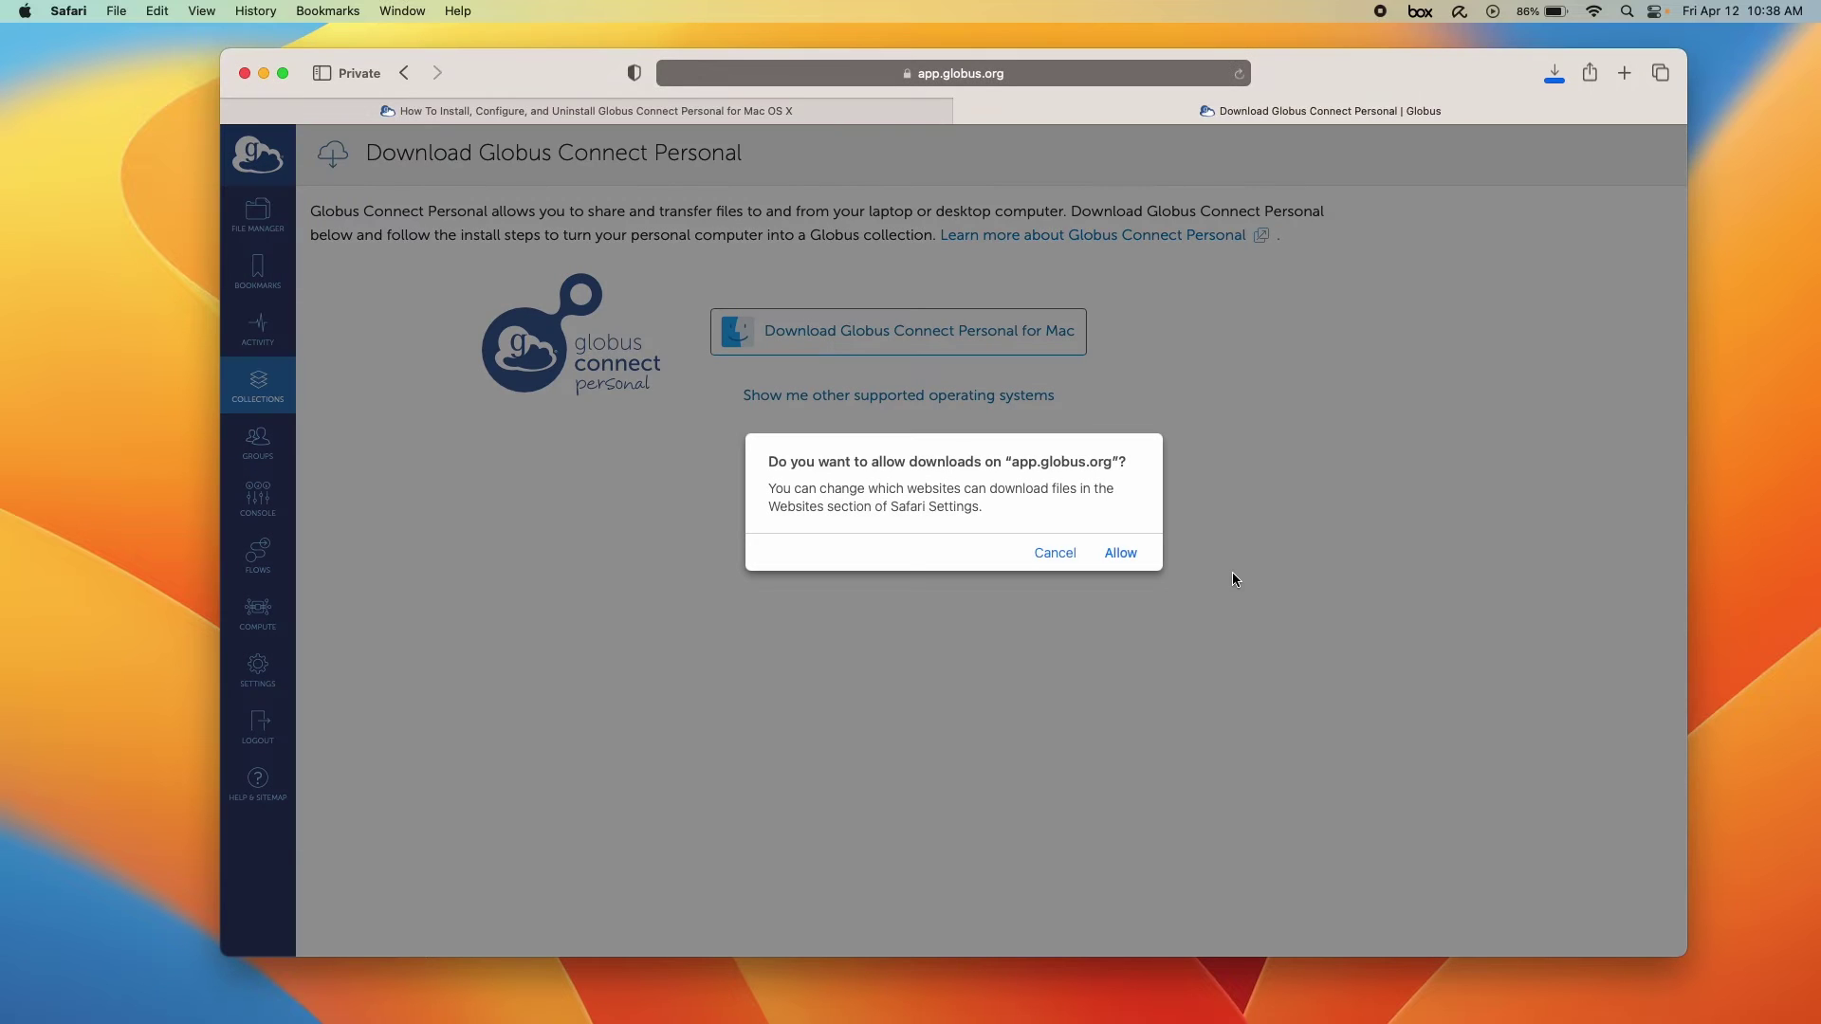
{"action": "left_click", "coordinate": [1121, 554]}
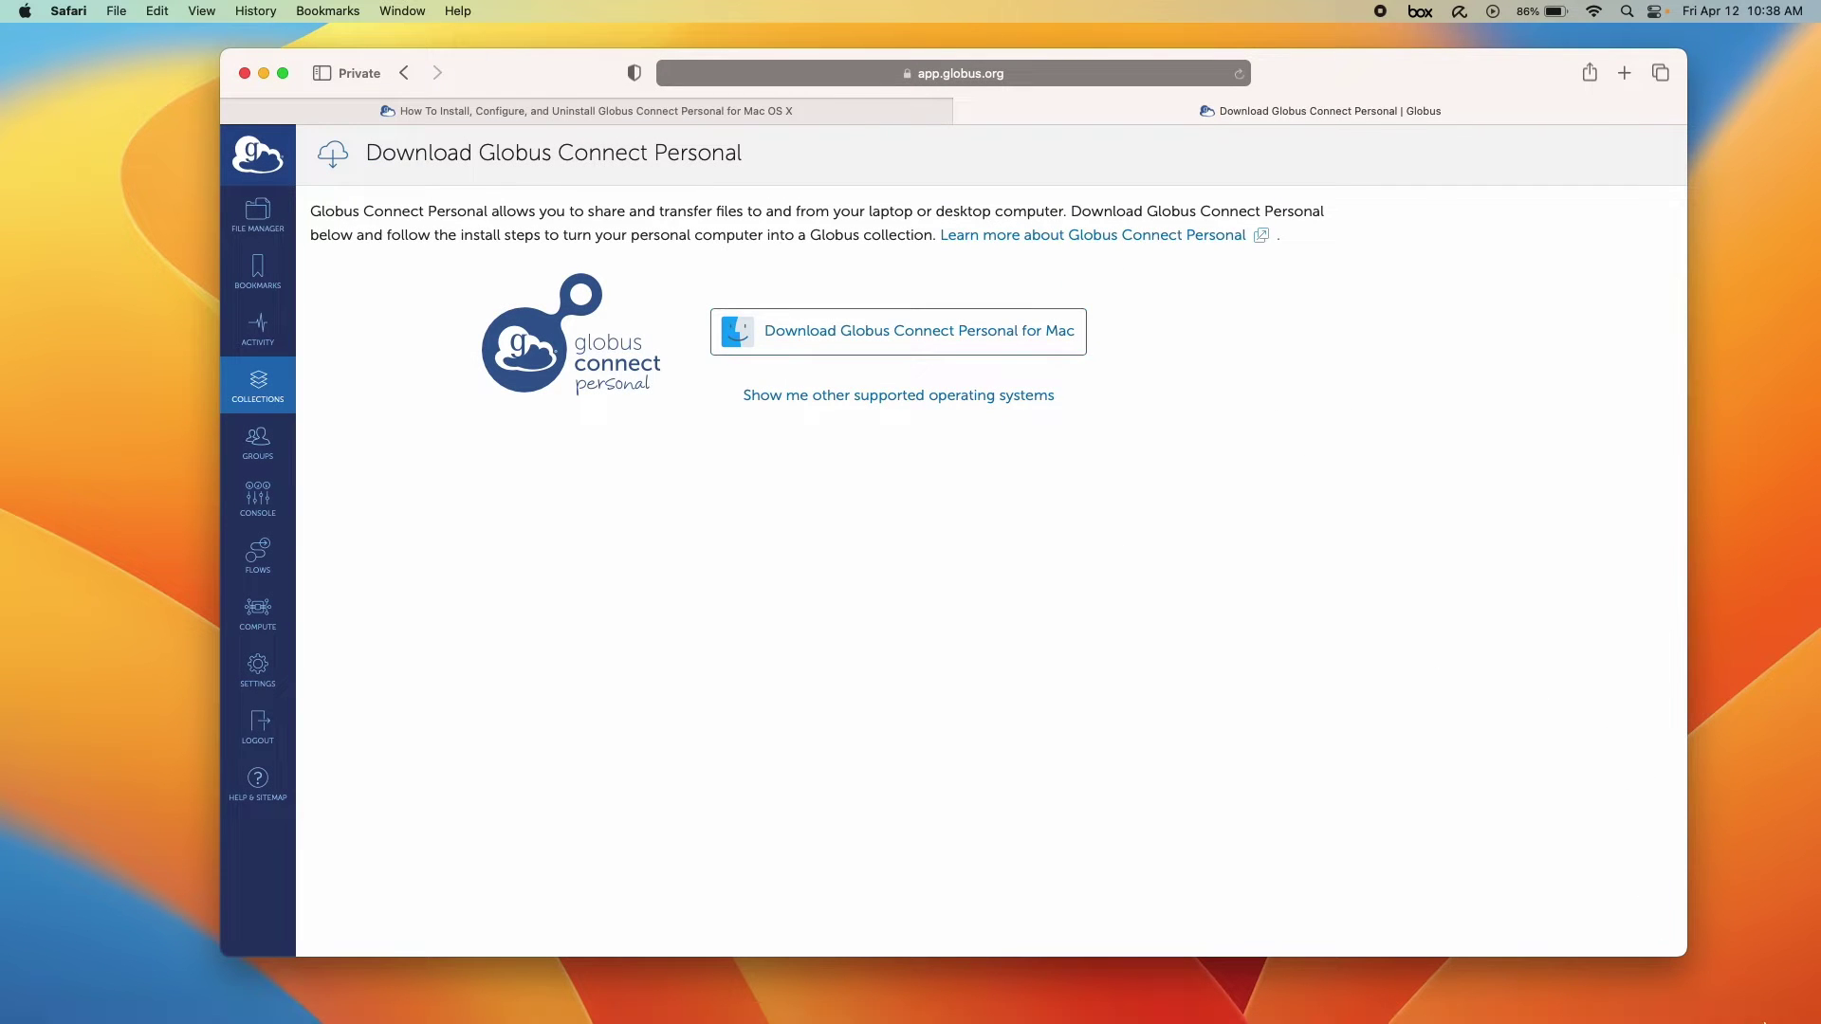
{"action": "left_click", "coordinate": [1679, 983]}
{"action": "left_click_drag", "start_coordinate": [1682, 914], "coordinate": [1737, 653]}
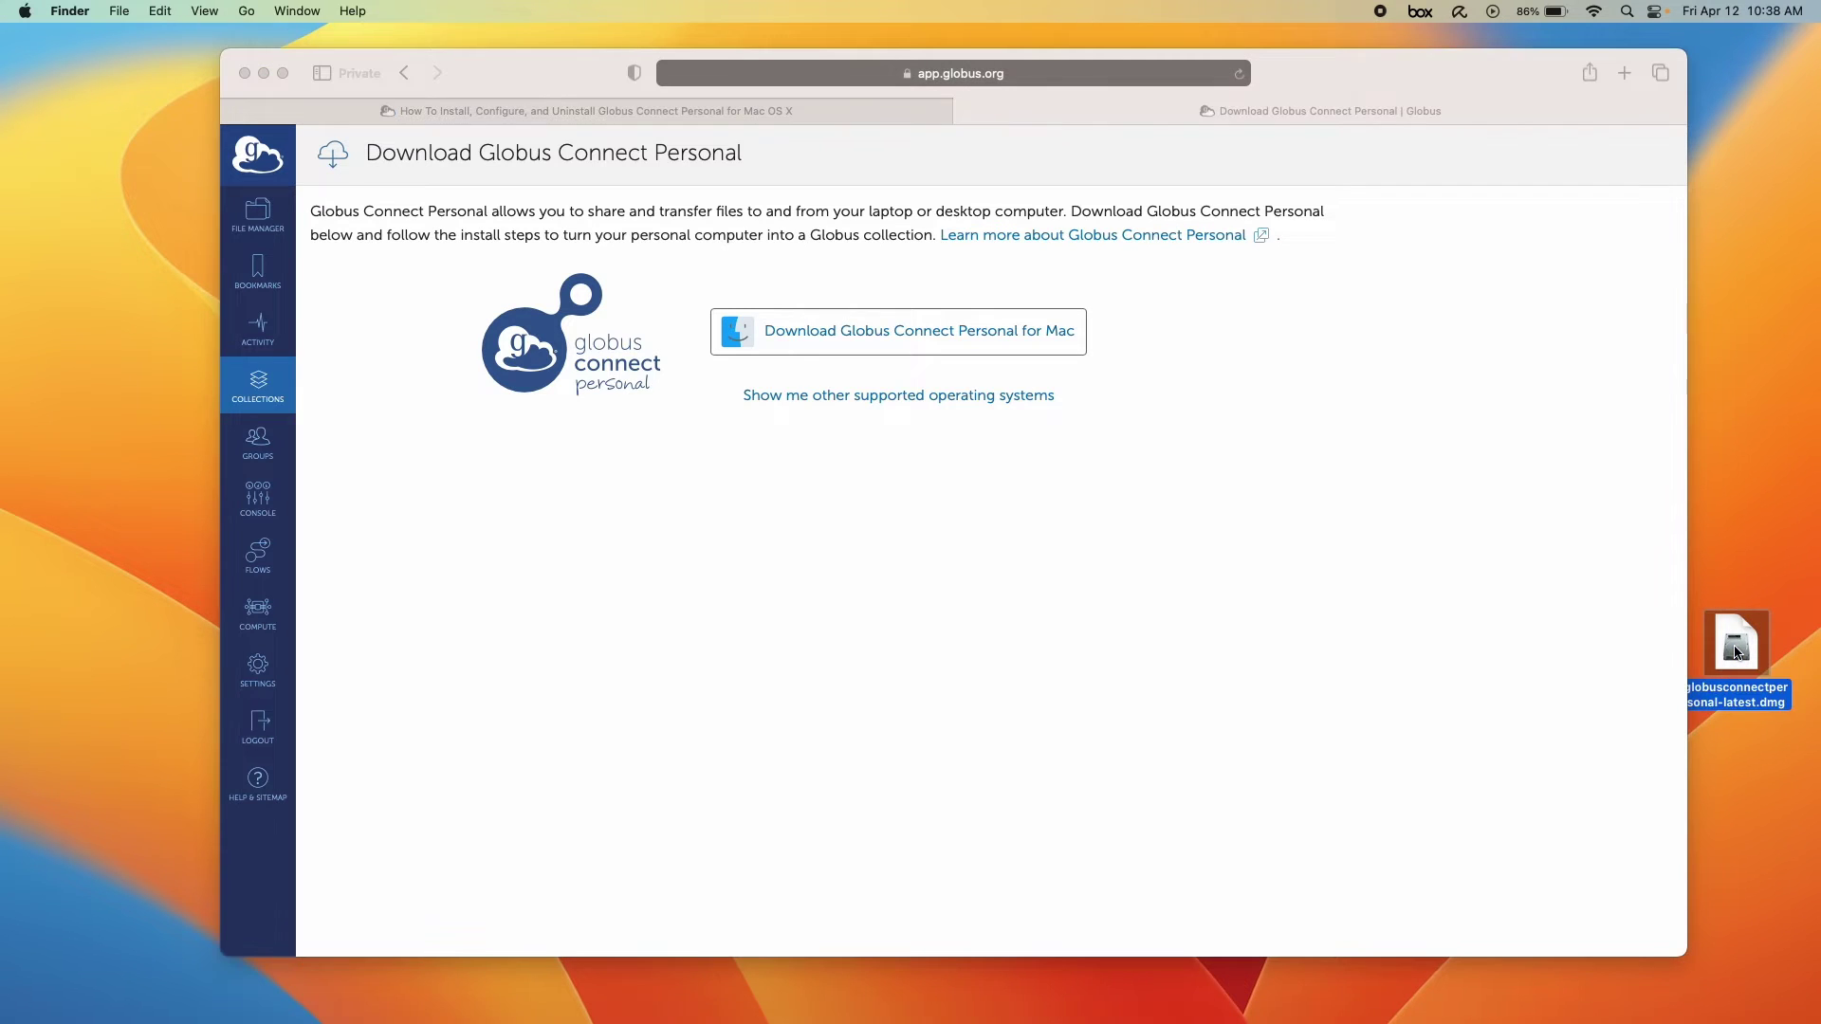
Step: Open the dmg, copy Globus Connect Personal into Applications, and open the Applications folder
{"action": "double_click", "coordinate": [1736, 653]}
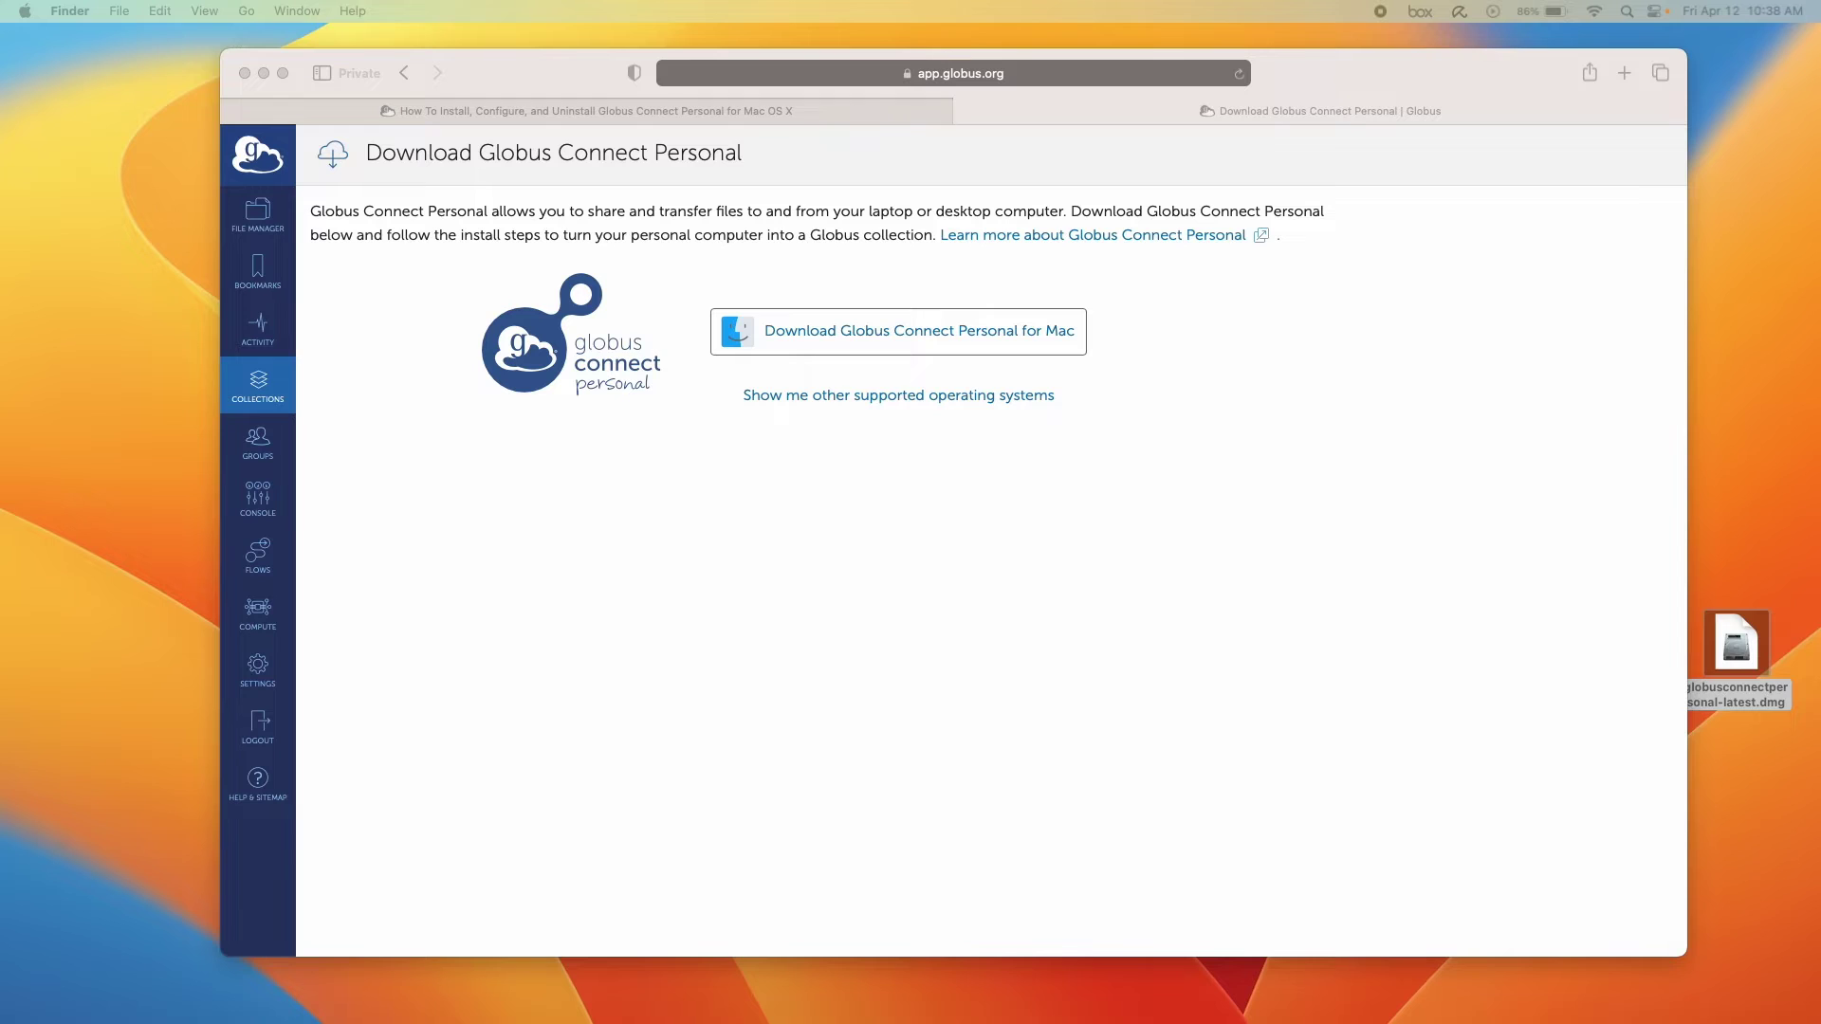
{"action": "left_click_drag", "start_coordinate": [1491, 387], "coordinate": [1226, 410]}
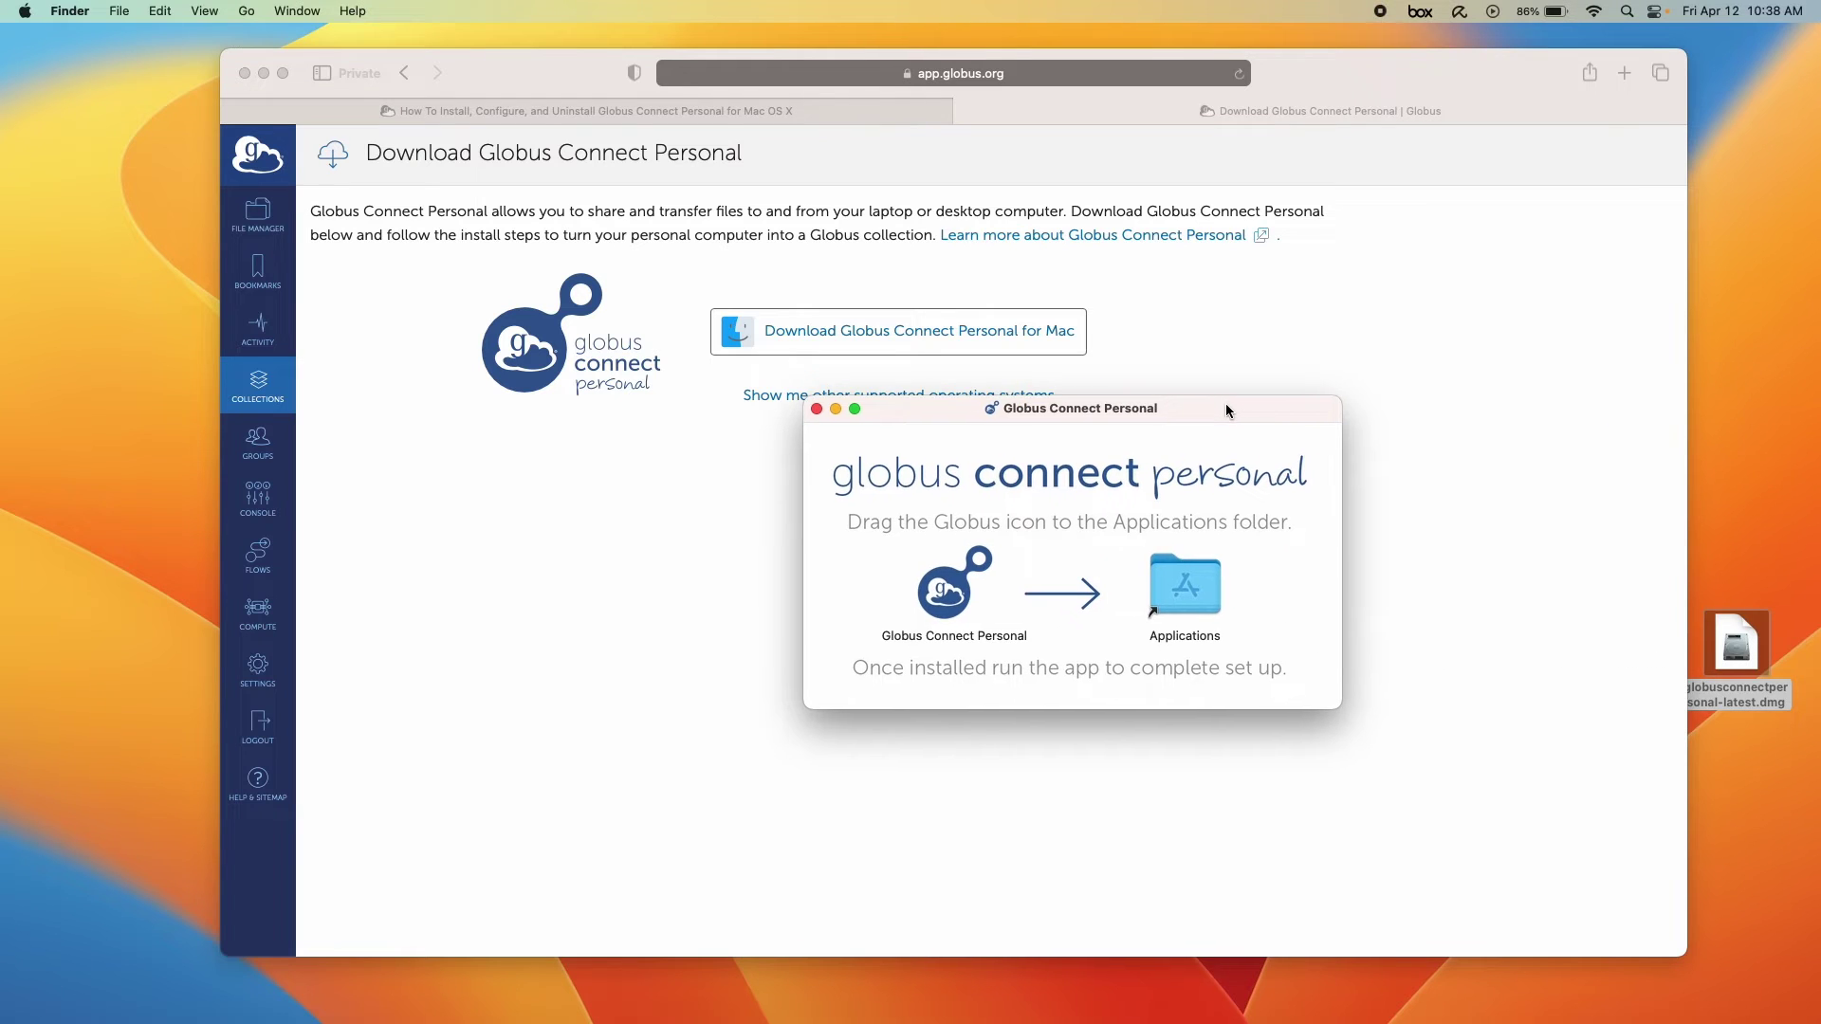
{"action": "left_click_drag", "start_coordinate": [947, 590], "coordinate": [1180, 594]}
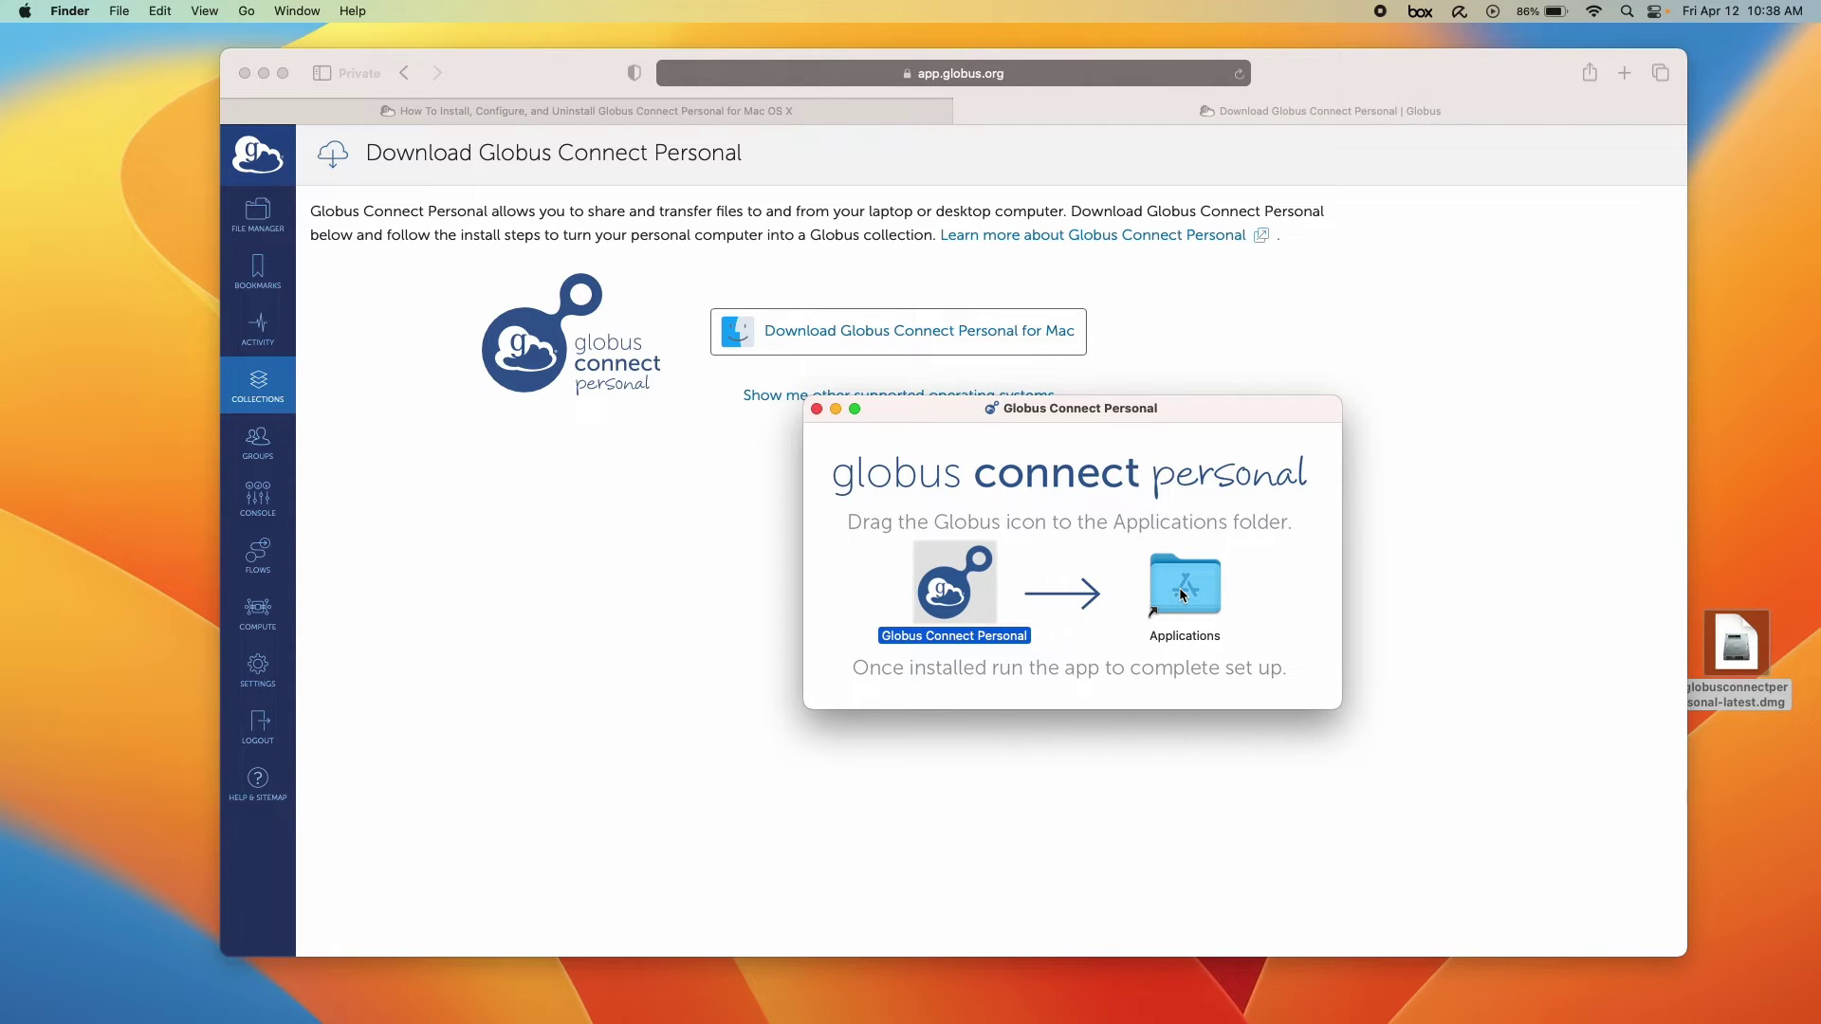
{"action": "double_click", "coordinate": [1183, 593]}
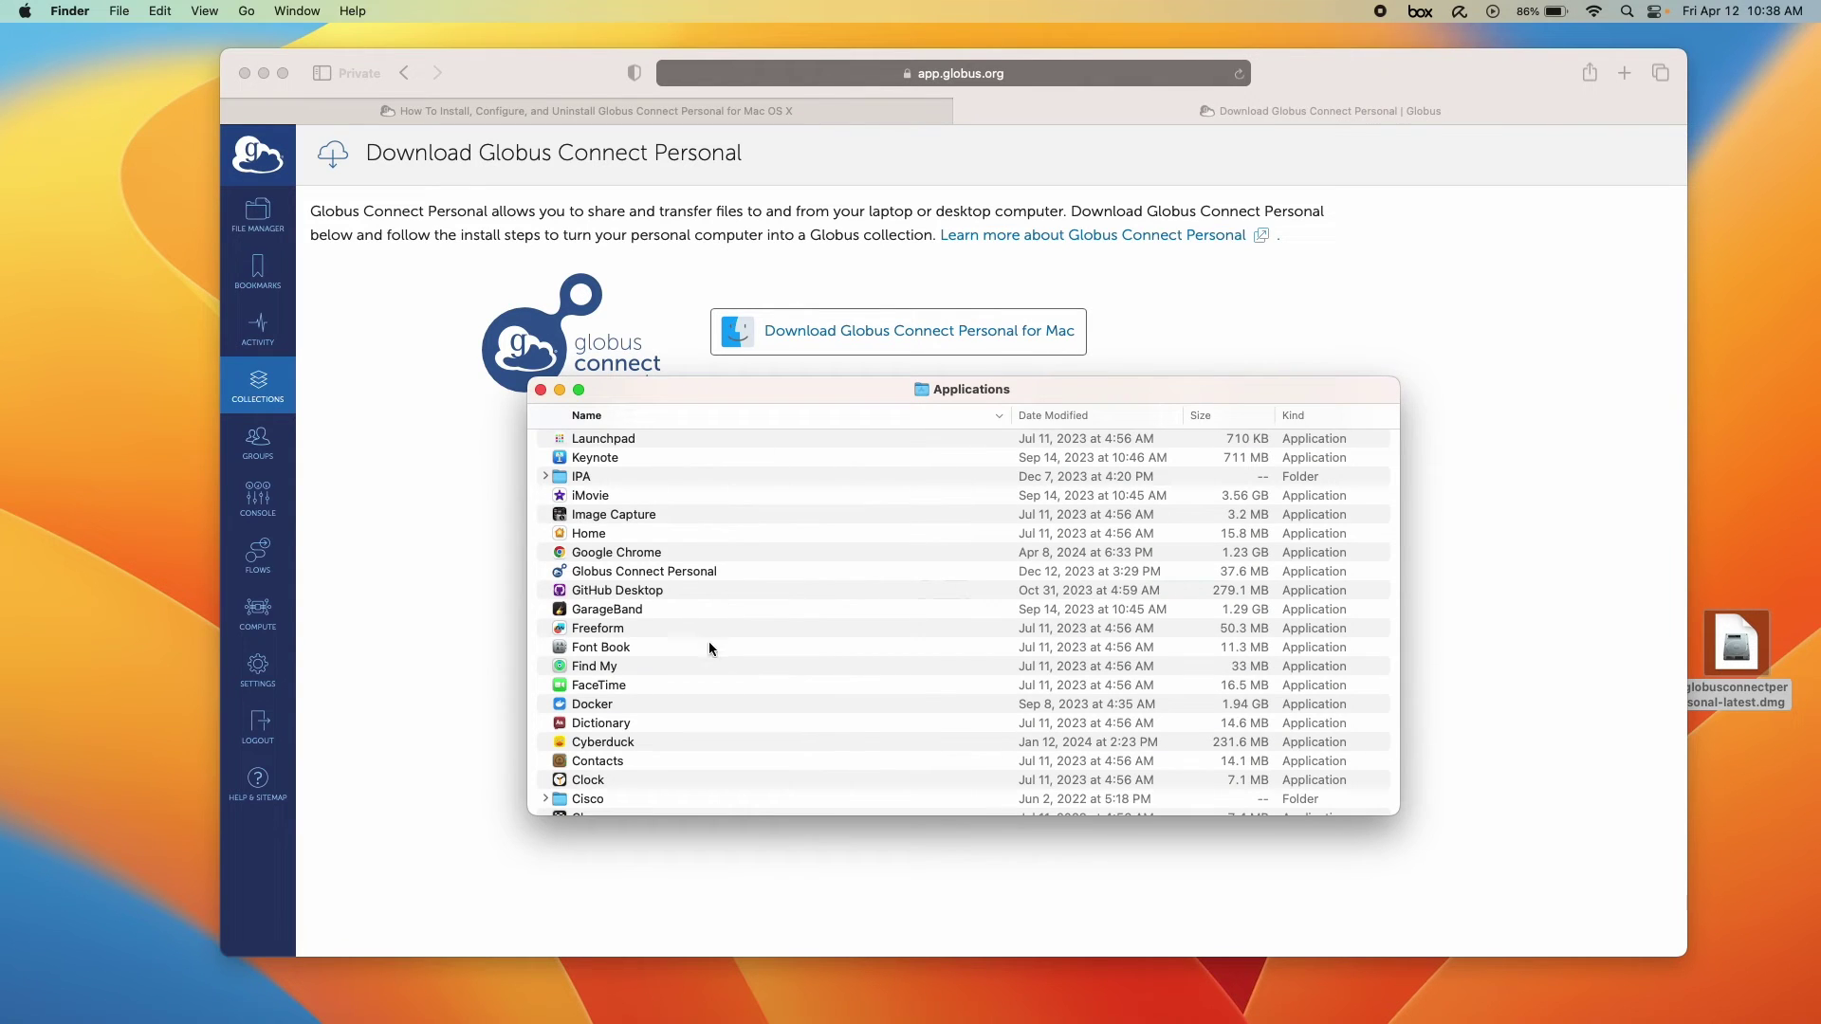
Step: Launch Globus Connect Personal, confirm opening it, centre its Setup window and begin the Globus login
{"action": "double_click", "coordinate": [664, 569]}
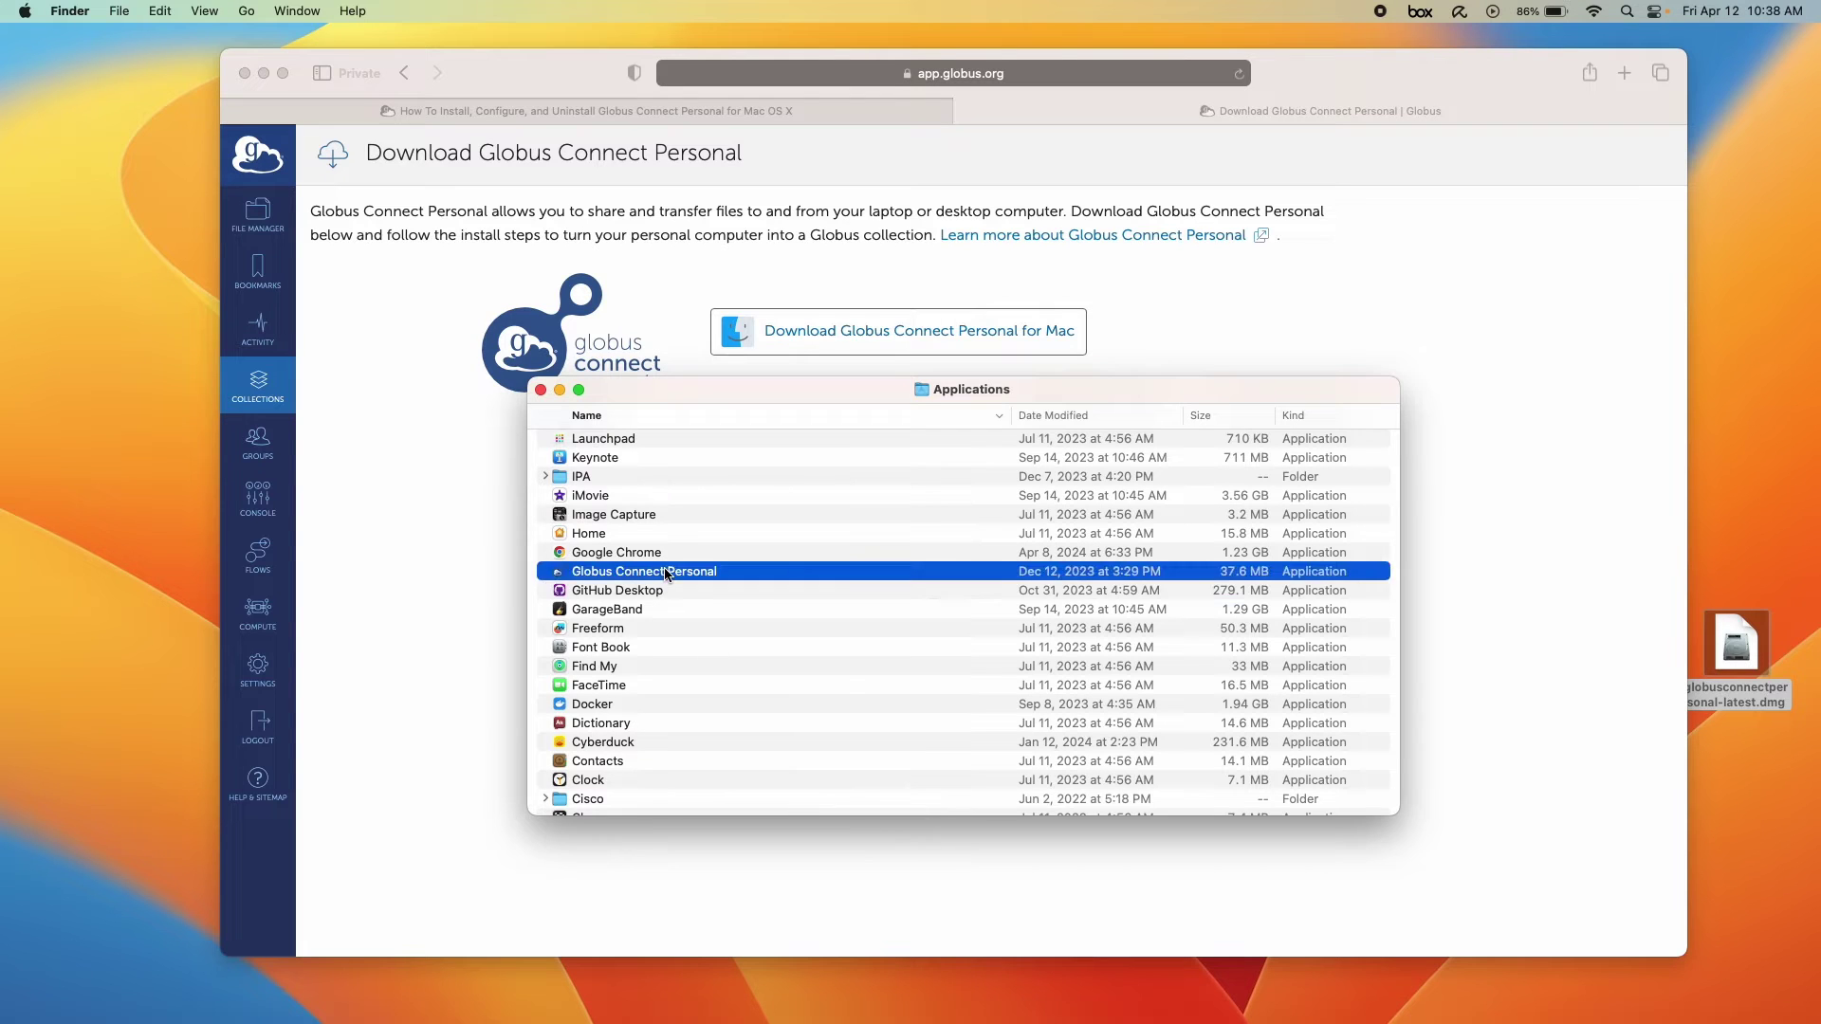
{"action": "left_click", "coordinate": [982, 442]}
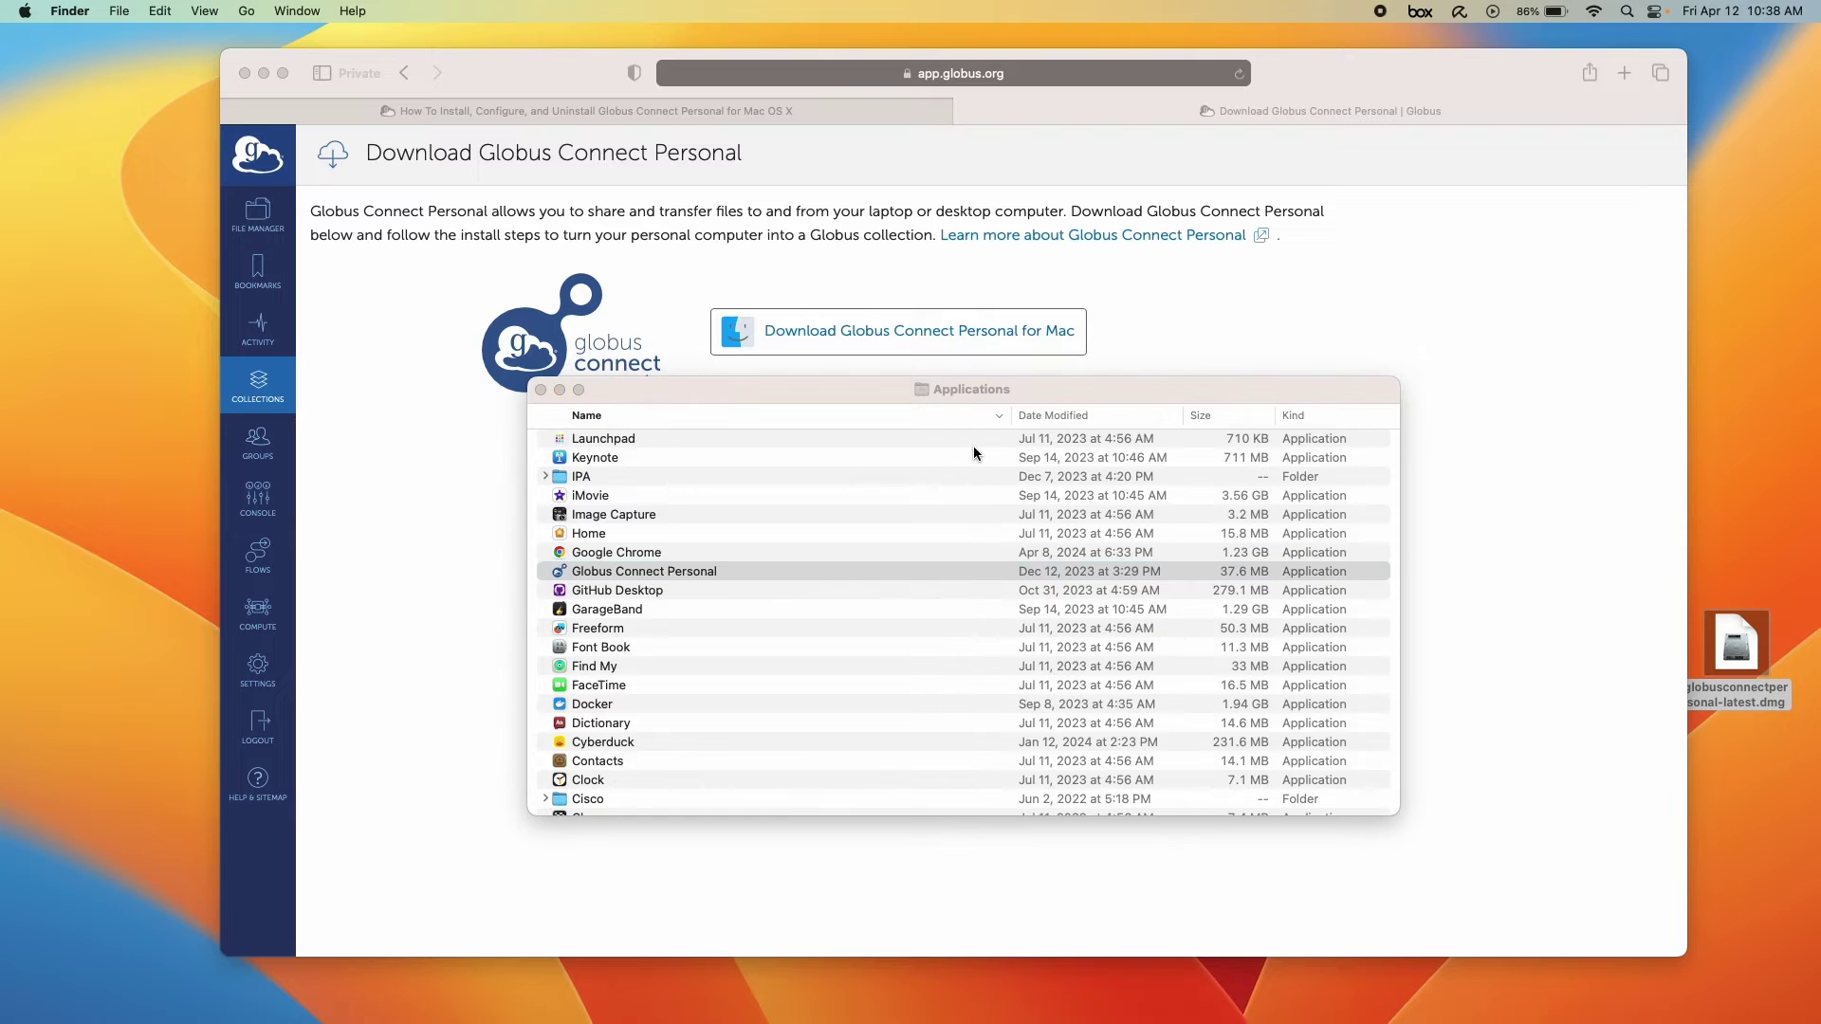
{"action": "left_click_drag", "start_coordinate": [1581, 421], "coordinate": [1069, 277]}
{"action": "left_click", "coordinate": [1023, 496]}
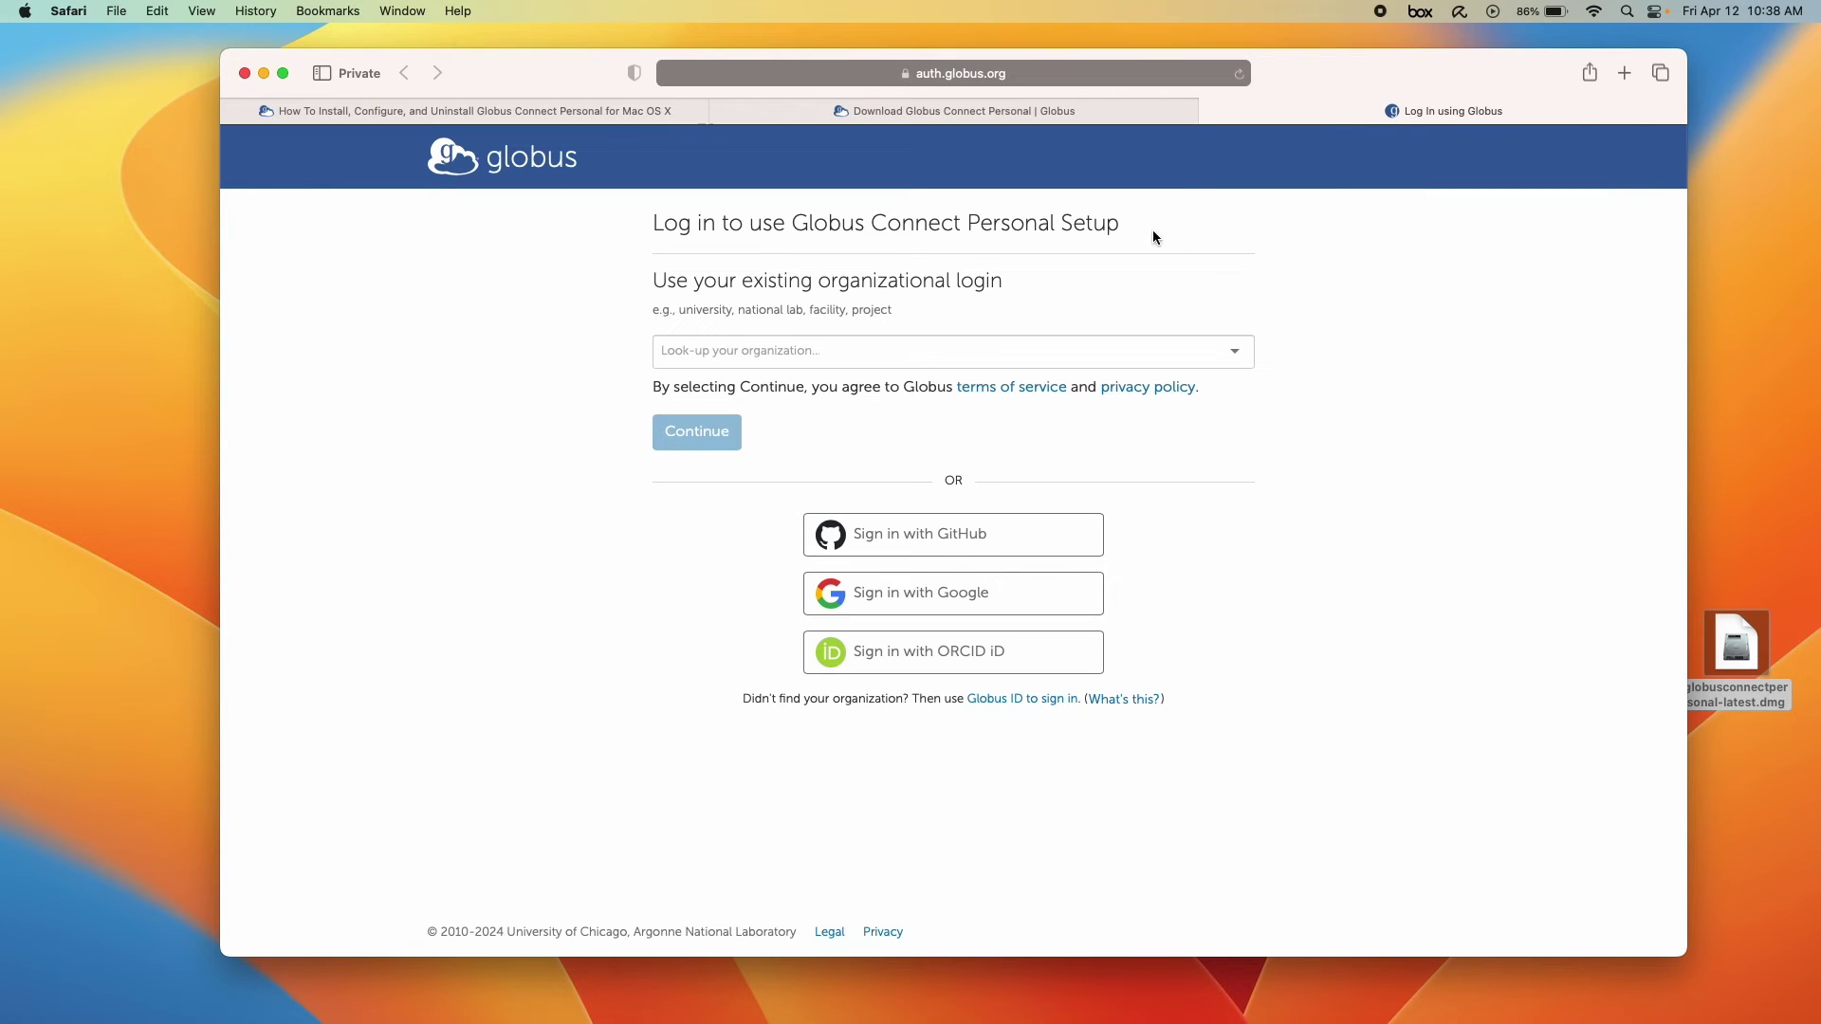
Step: Choose Rutgers as the login organization and continue to its login page
{"action": "left_click", "coordinate": [798, 351]}
{"action": "type", "text": "Rut"}
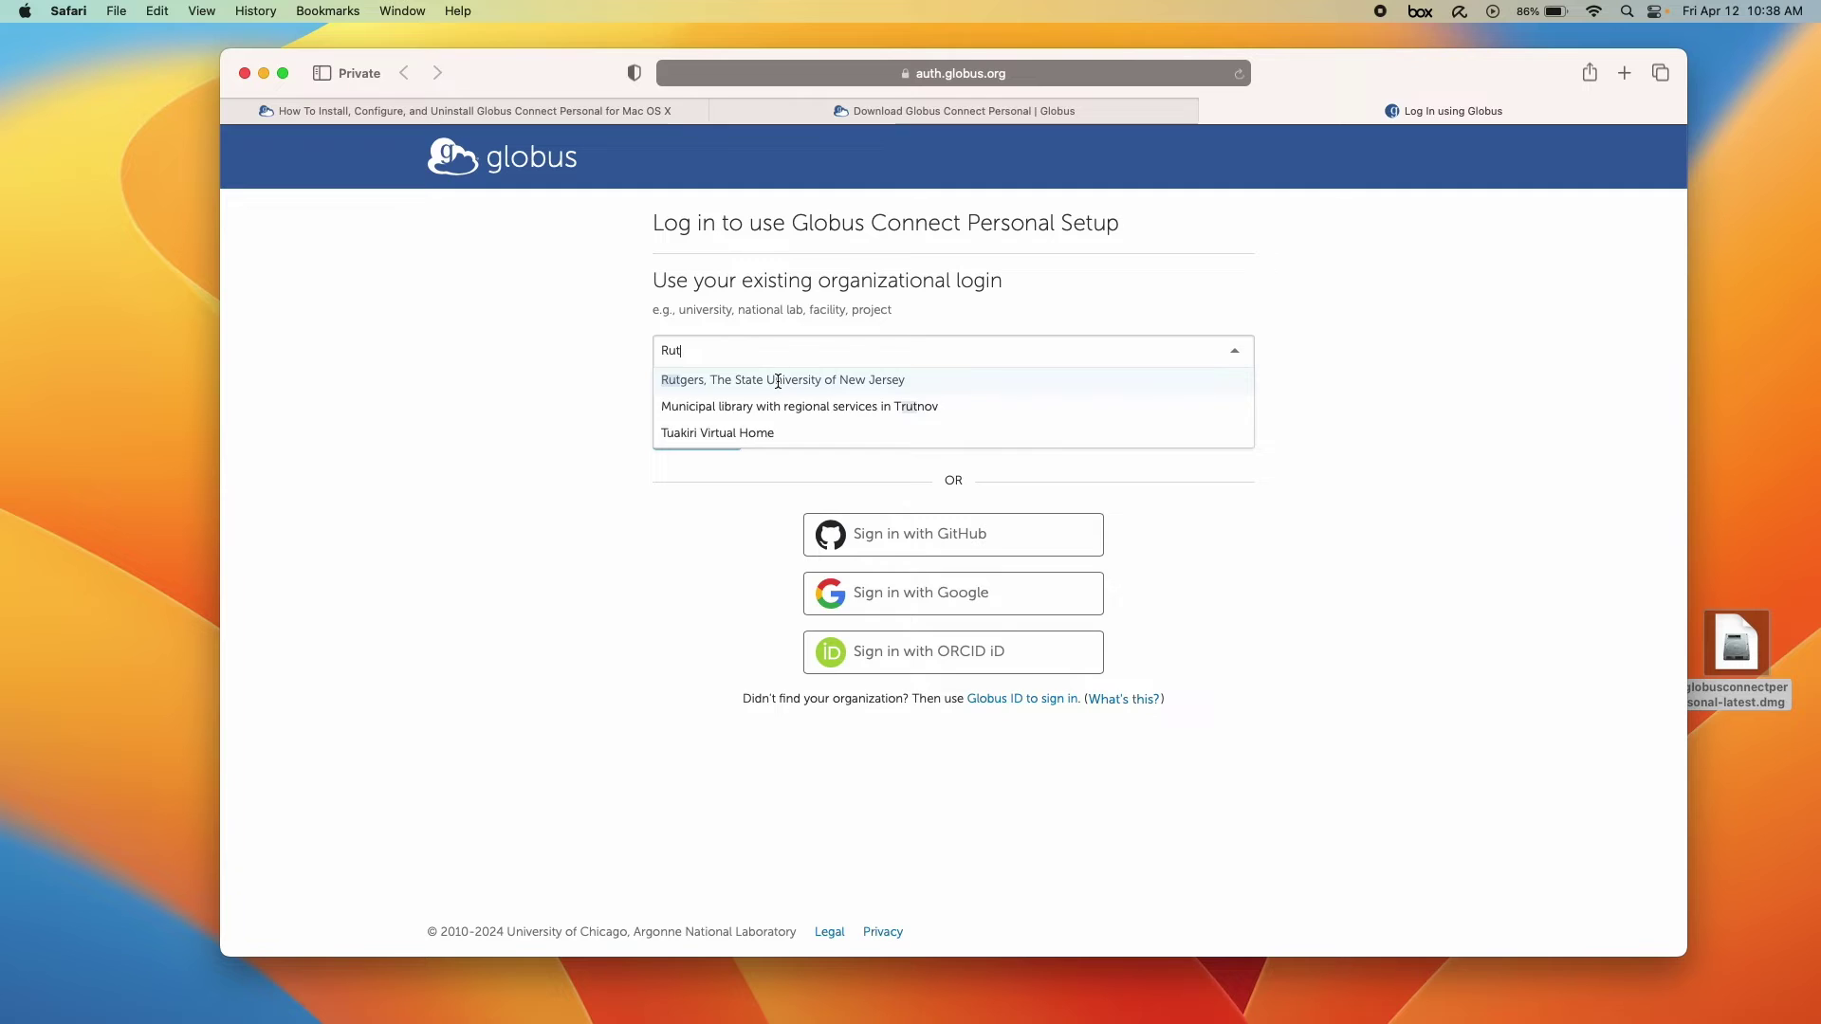
{"action": "left_click", "coordinate": [773, 380]}
{"action": "left_click", "coordinate": [698, 432]}
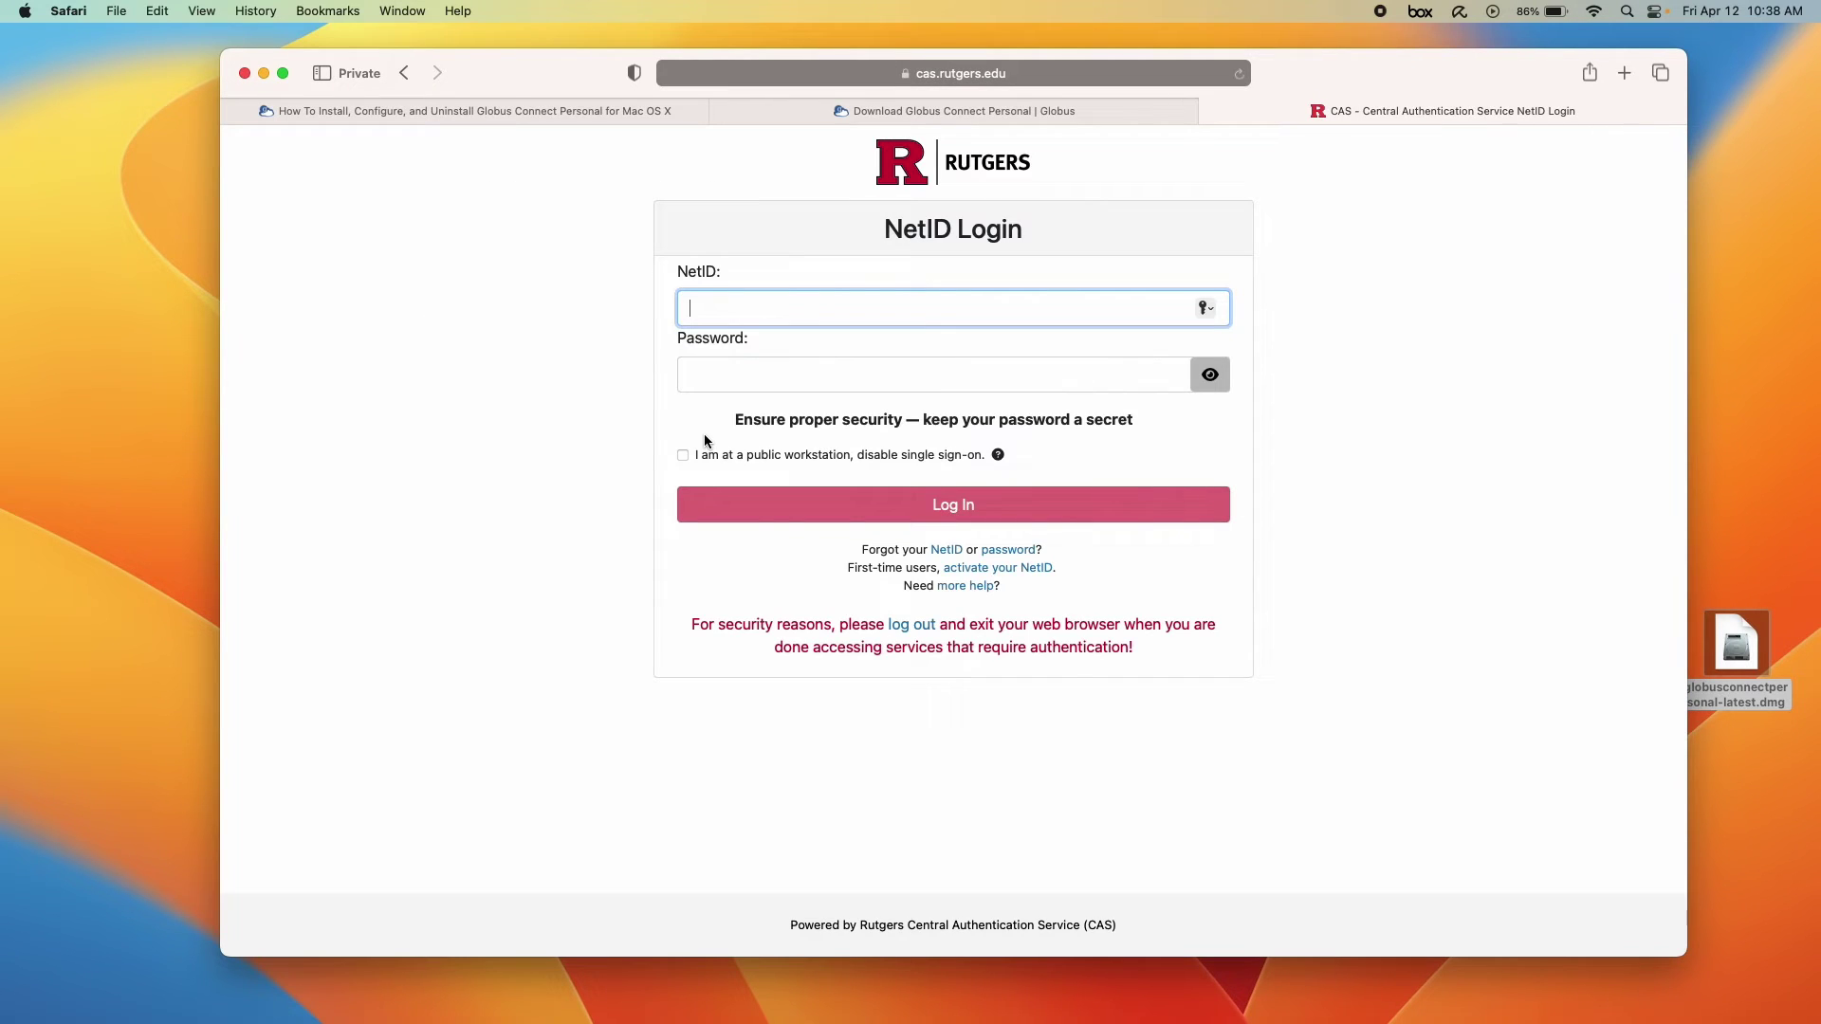
Step: Enter the NetID and password, fixing a mistyped character, and submit the login
{"action": "type", "text": "am3251"}
{"action": "key", "text": "Tab"}
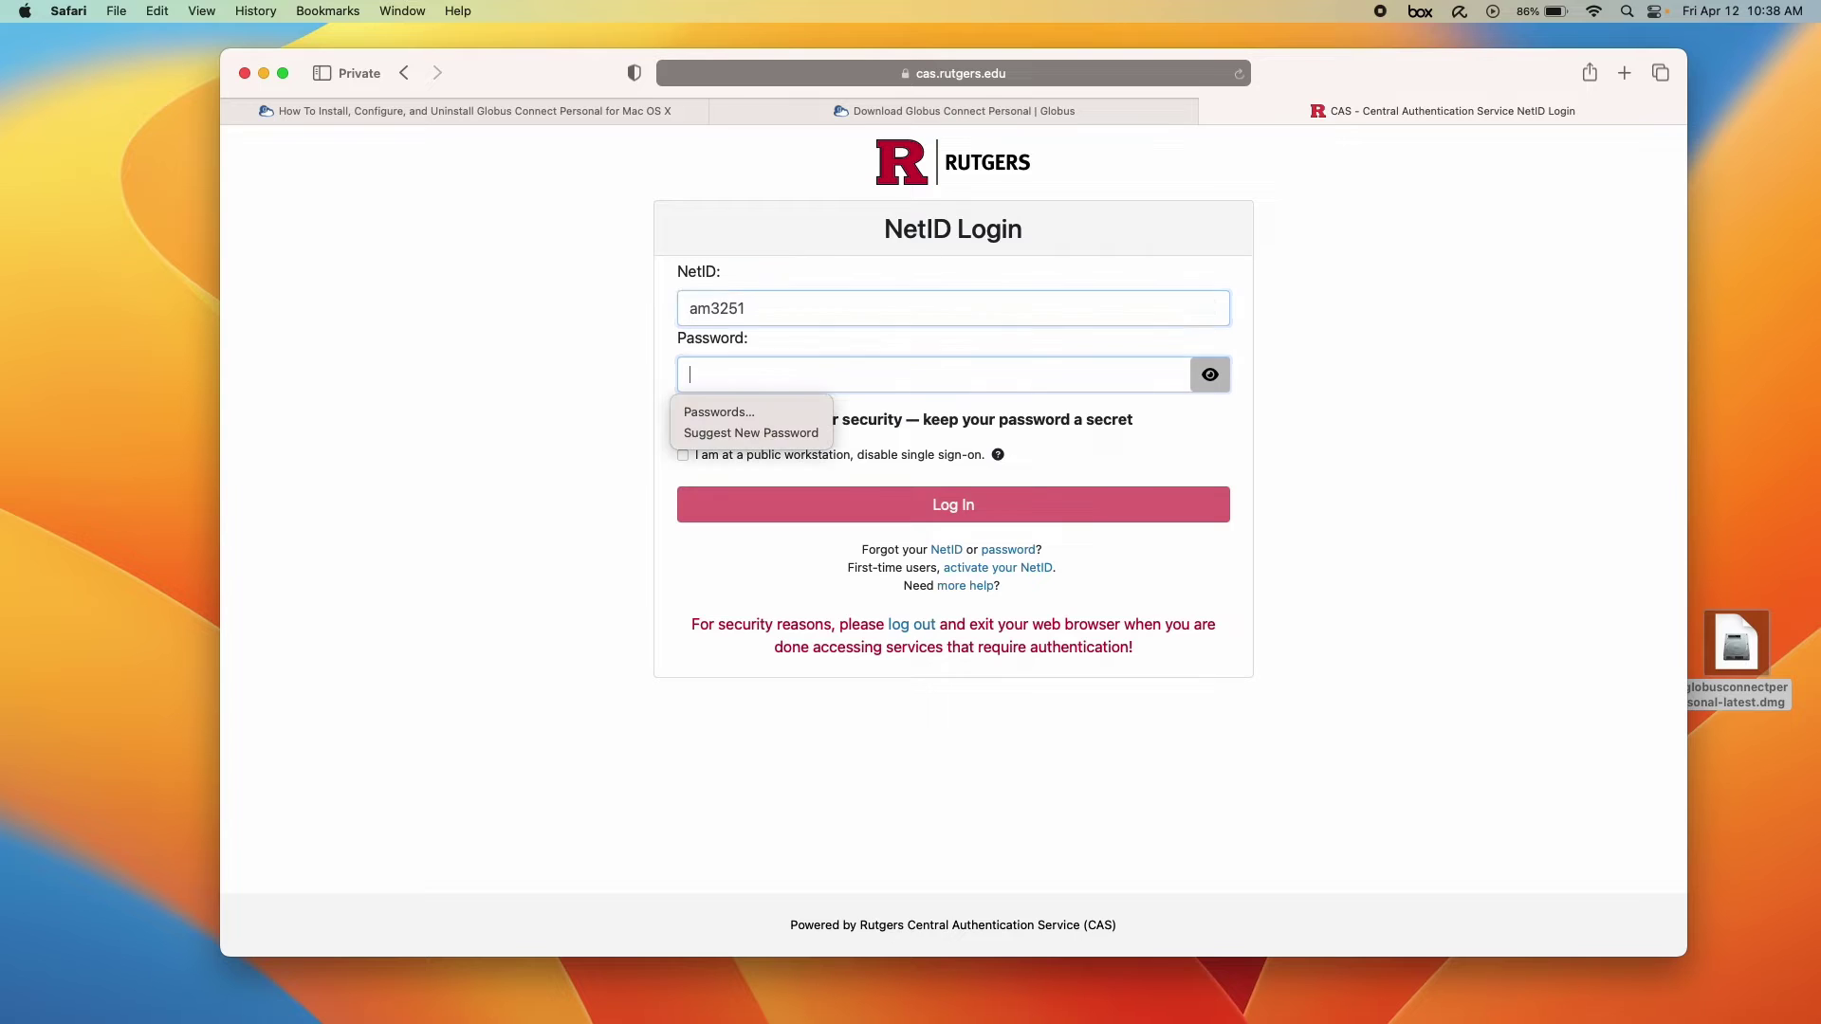
{"action": "type", "text": "•"}
{"action": "key", "text": "BackSpace"}
{"action": "type", "text": "••"}
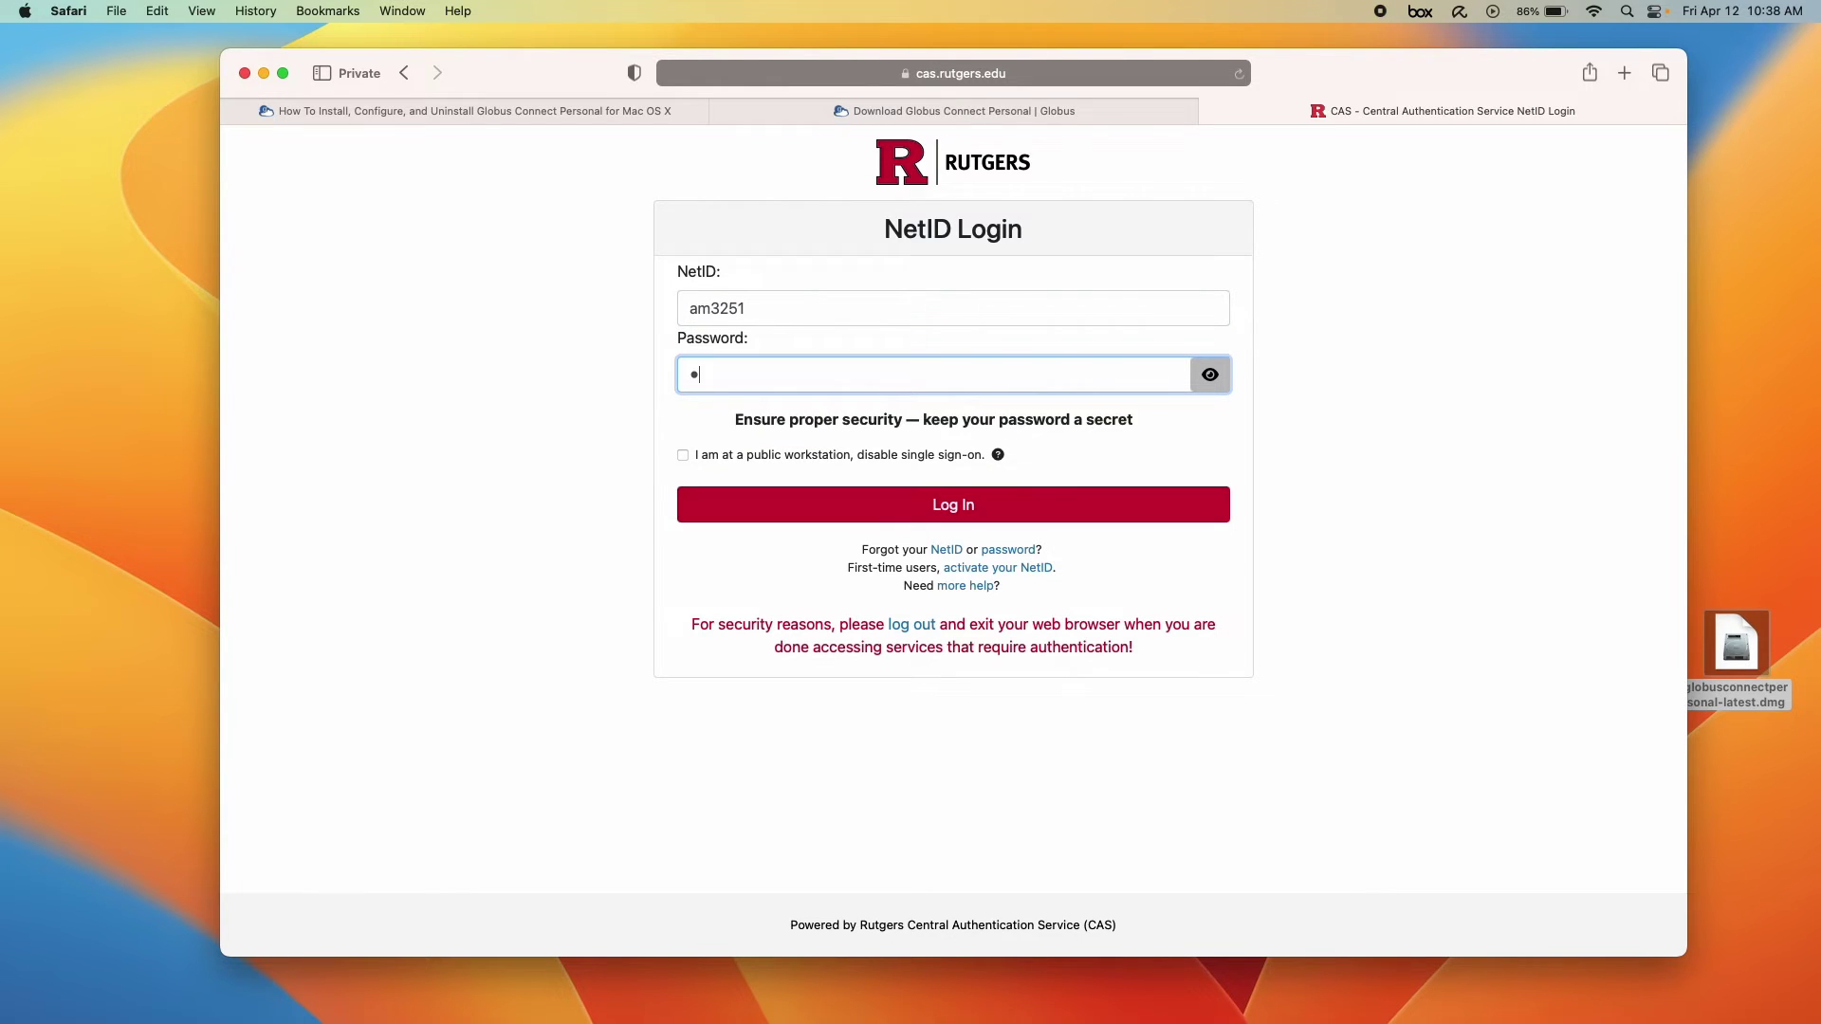
{"action": "type", "text": "•••••••••••"}
{"action": "left_click", "coordinate": [807, 507]}
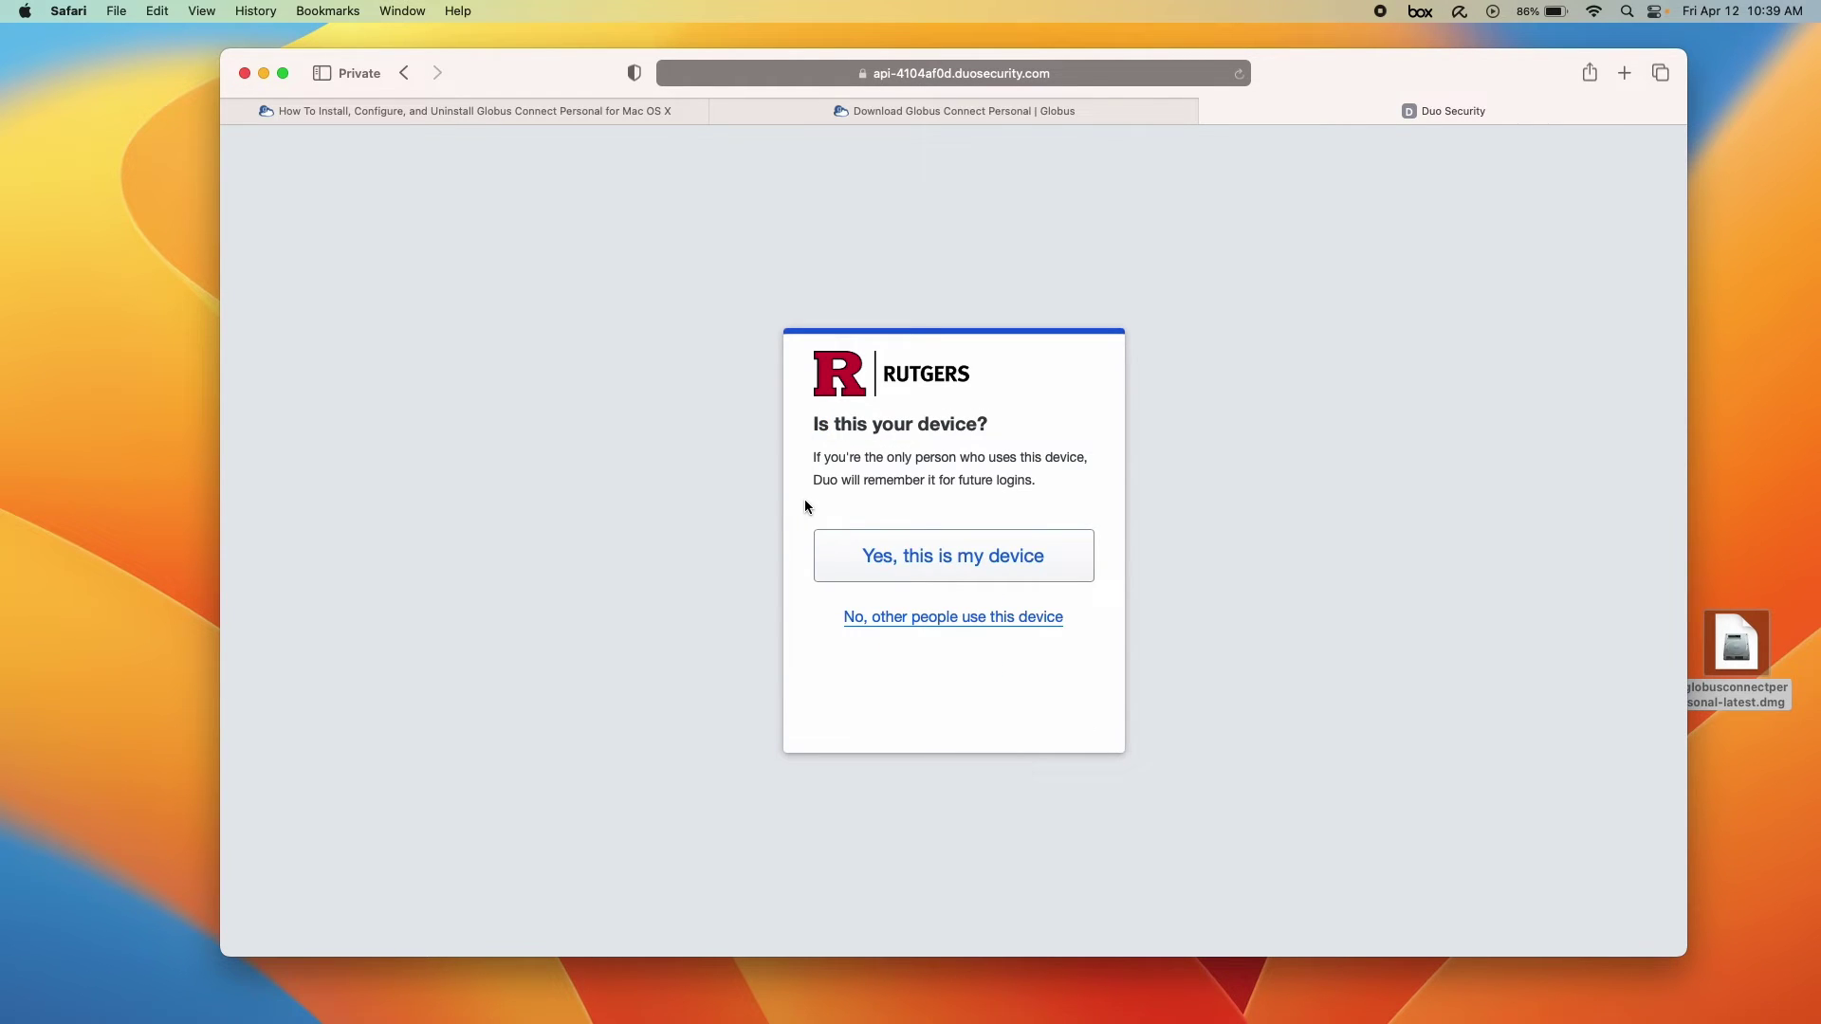
Step: Confirm the device in Duo and allow the Setup permissions under the label HomeDesktop
{"action": "left_click", "coordinate": [885, 558]}
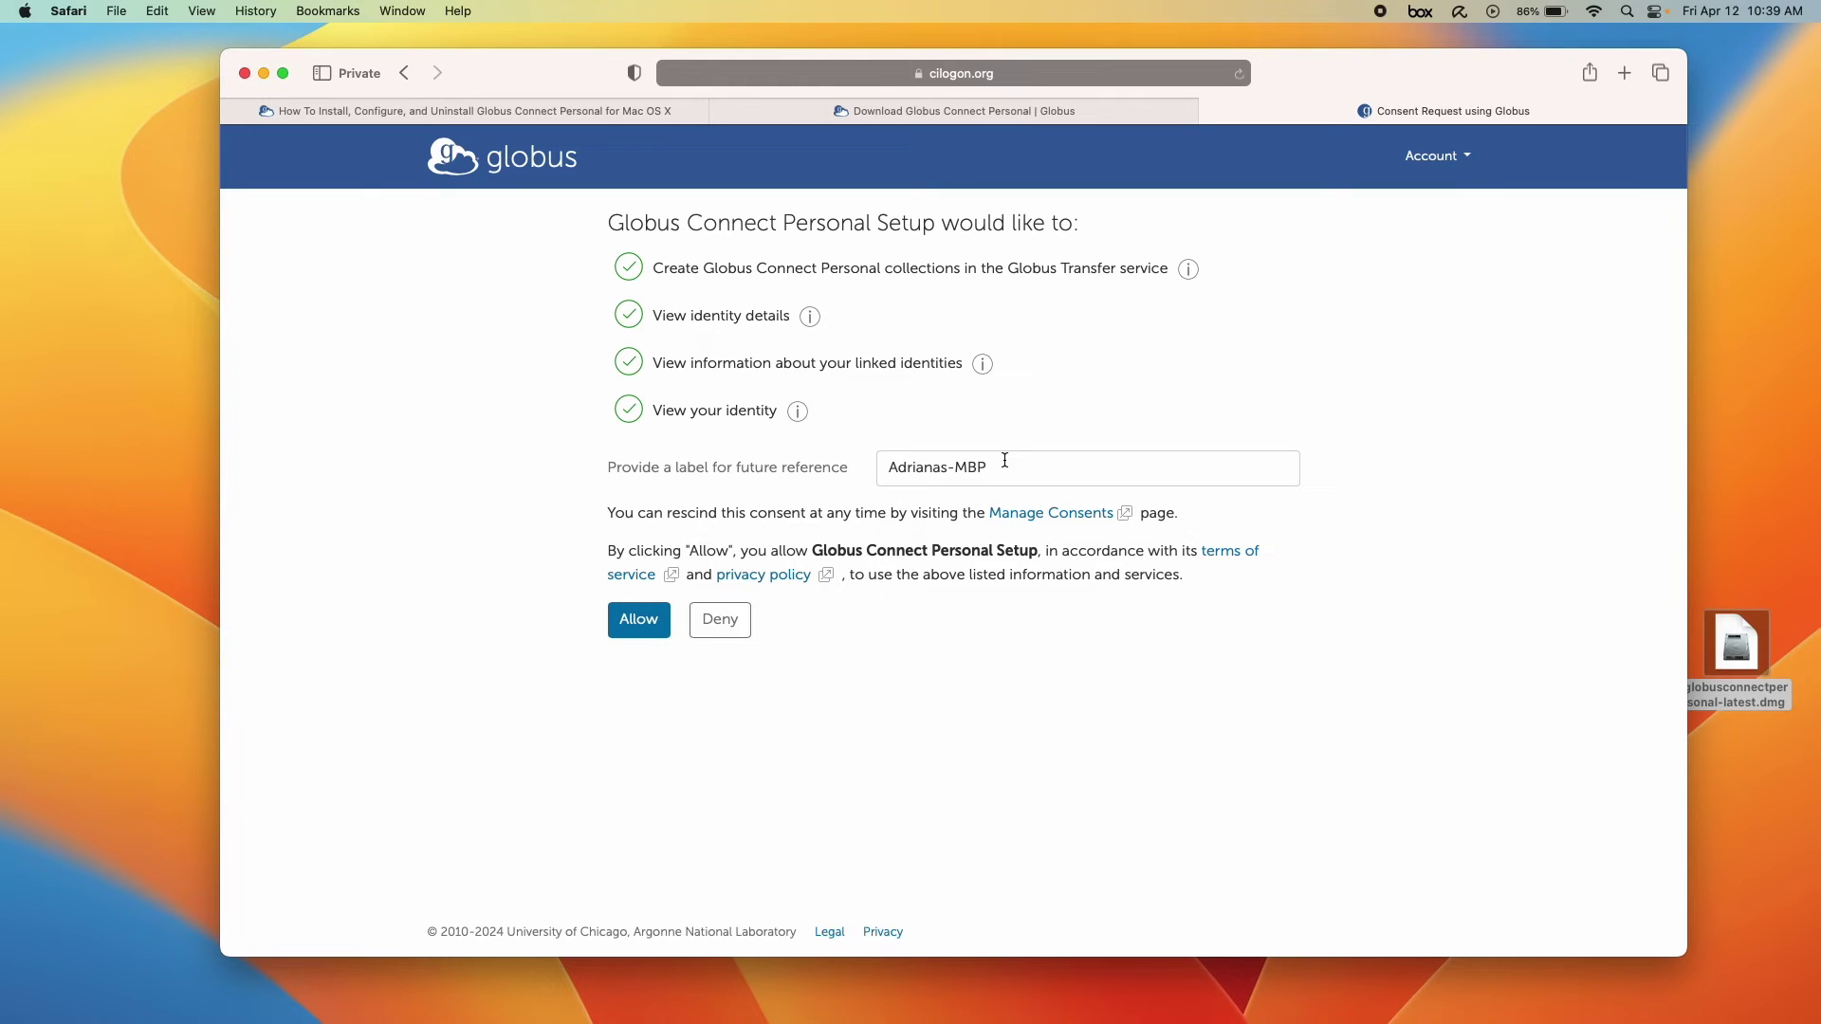
{"action": "left_click_drag", "start_coordinate": [994, 466], "coordinate": [874, 464]}
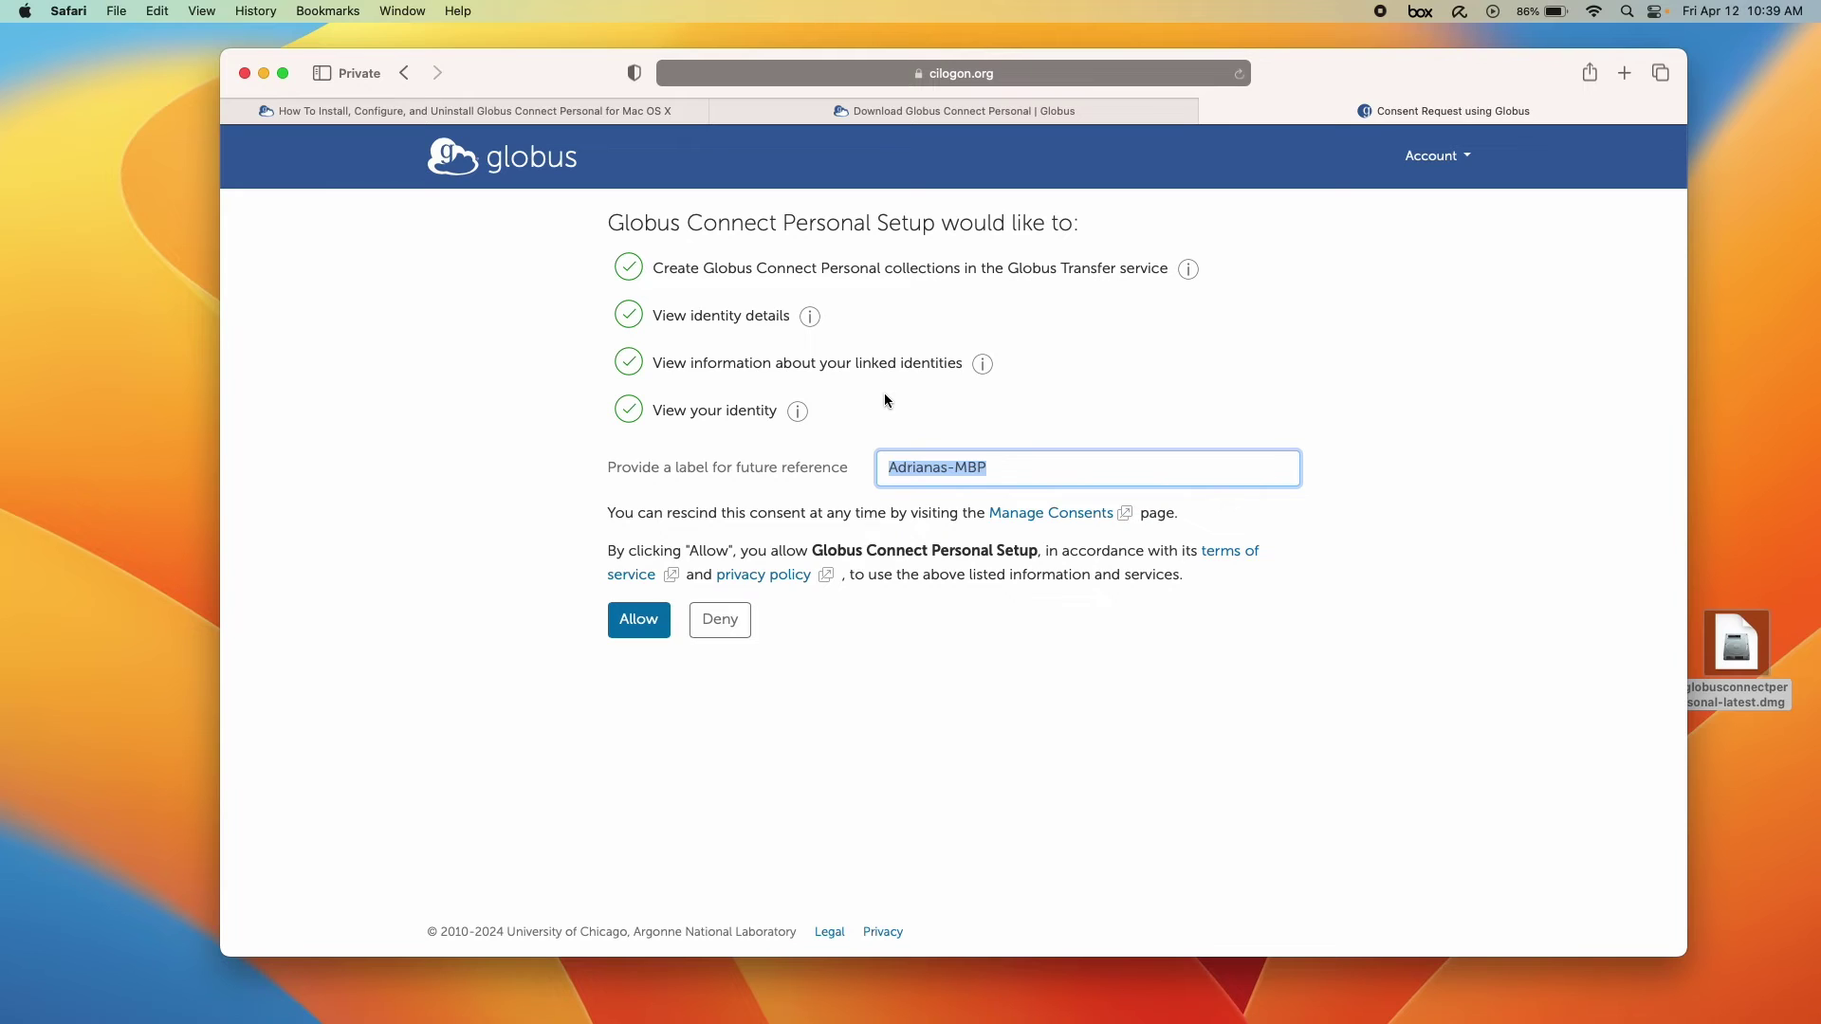
{"action": "type", "text": "HomeDesktop"}
{"action": "left_click", "coordinate": [638, 619]}
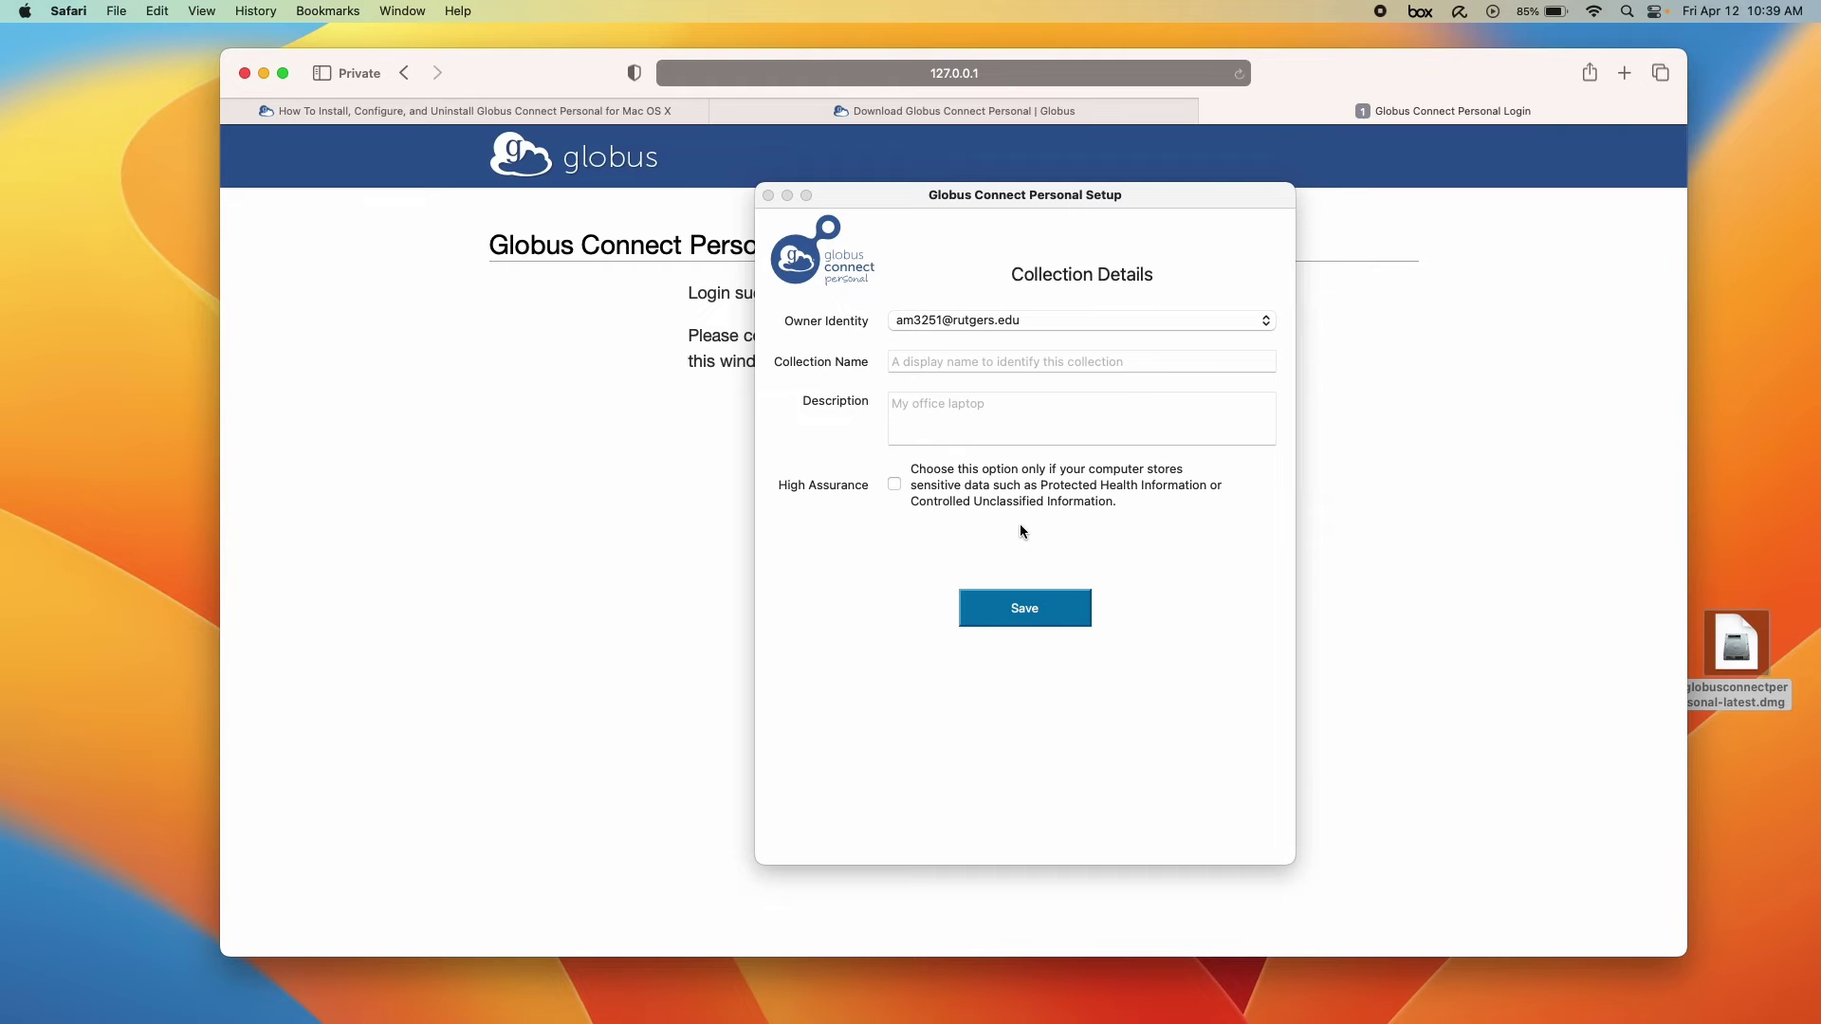
Step: Enter HomeDesktop as the Collection Name, save it, and bring the success window into view
{"action": "left_click", "coordinate": [987, 196]}
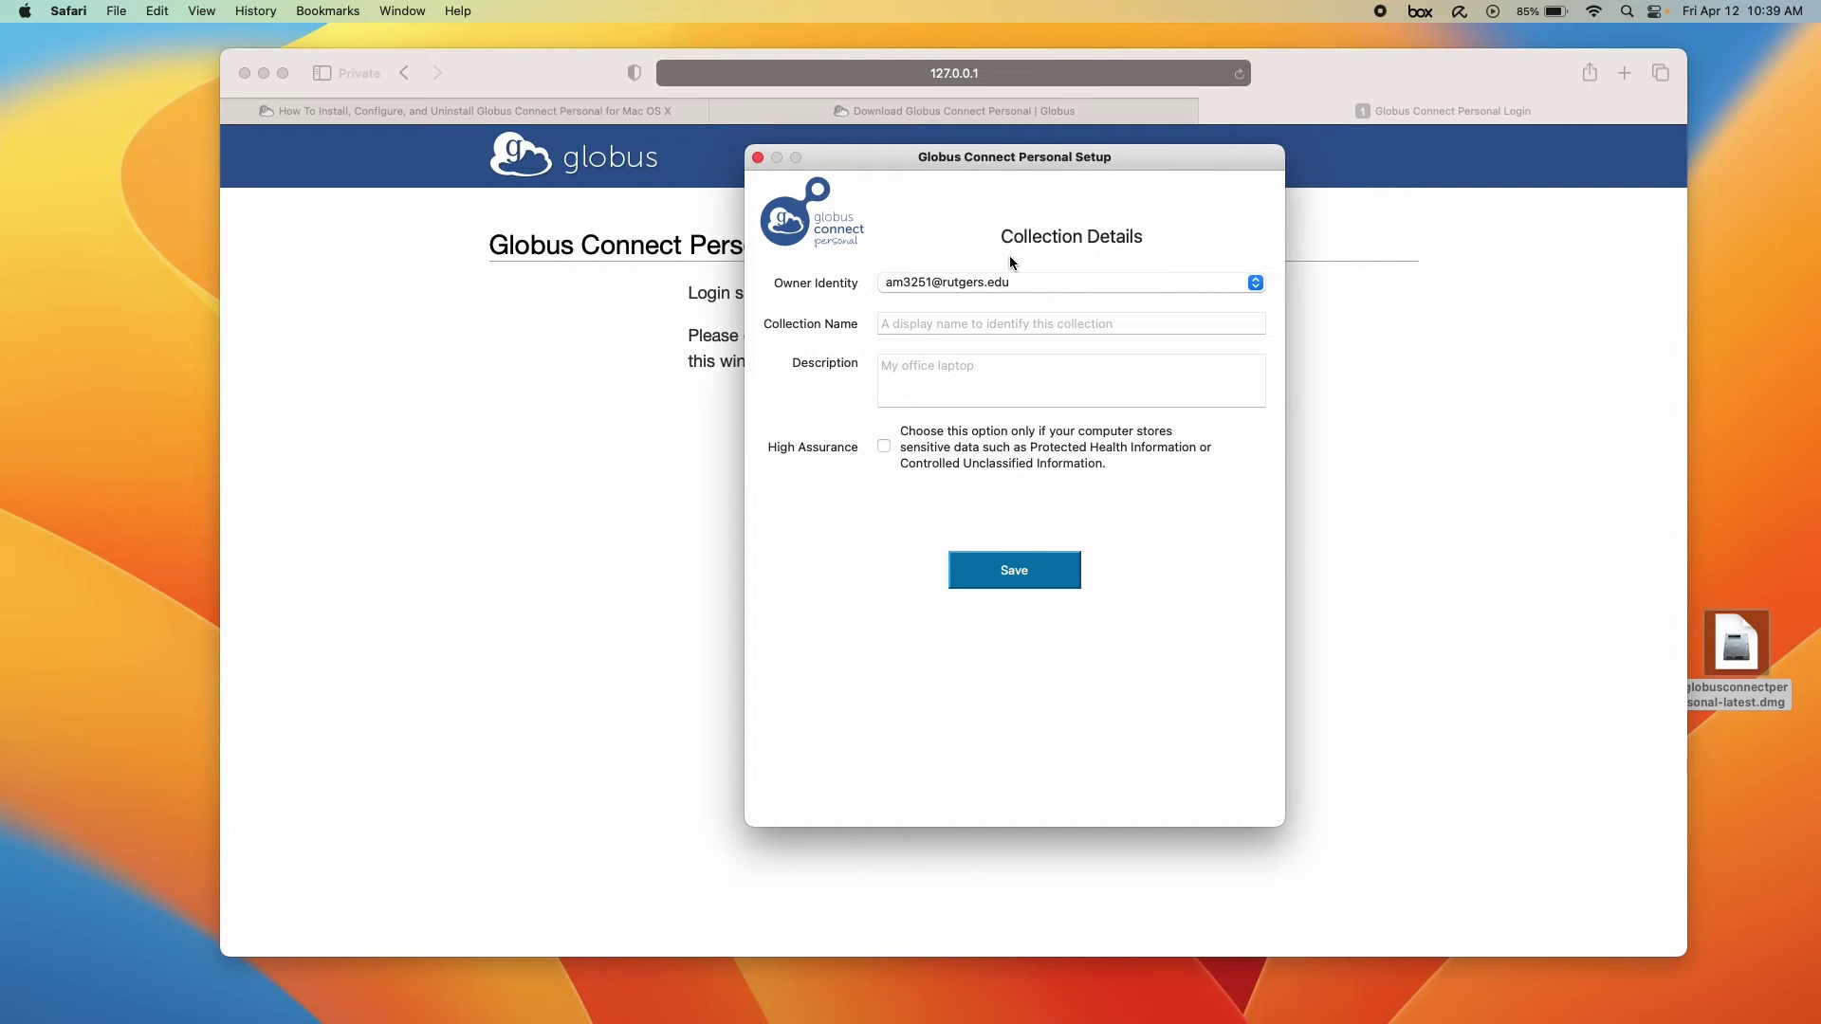
{"action": "left_click", "coordinate": [960, 323]}
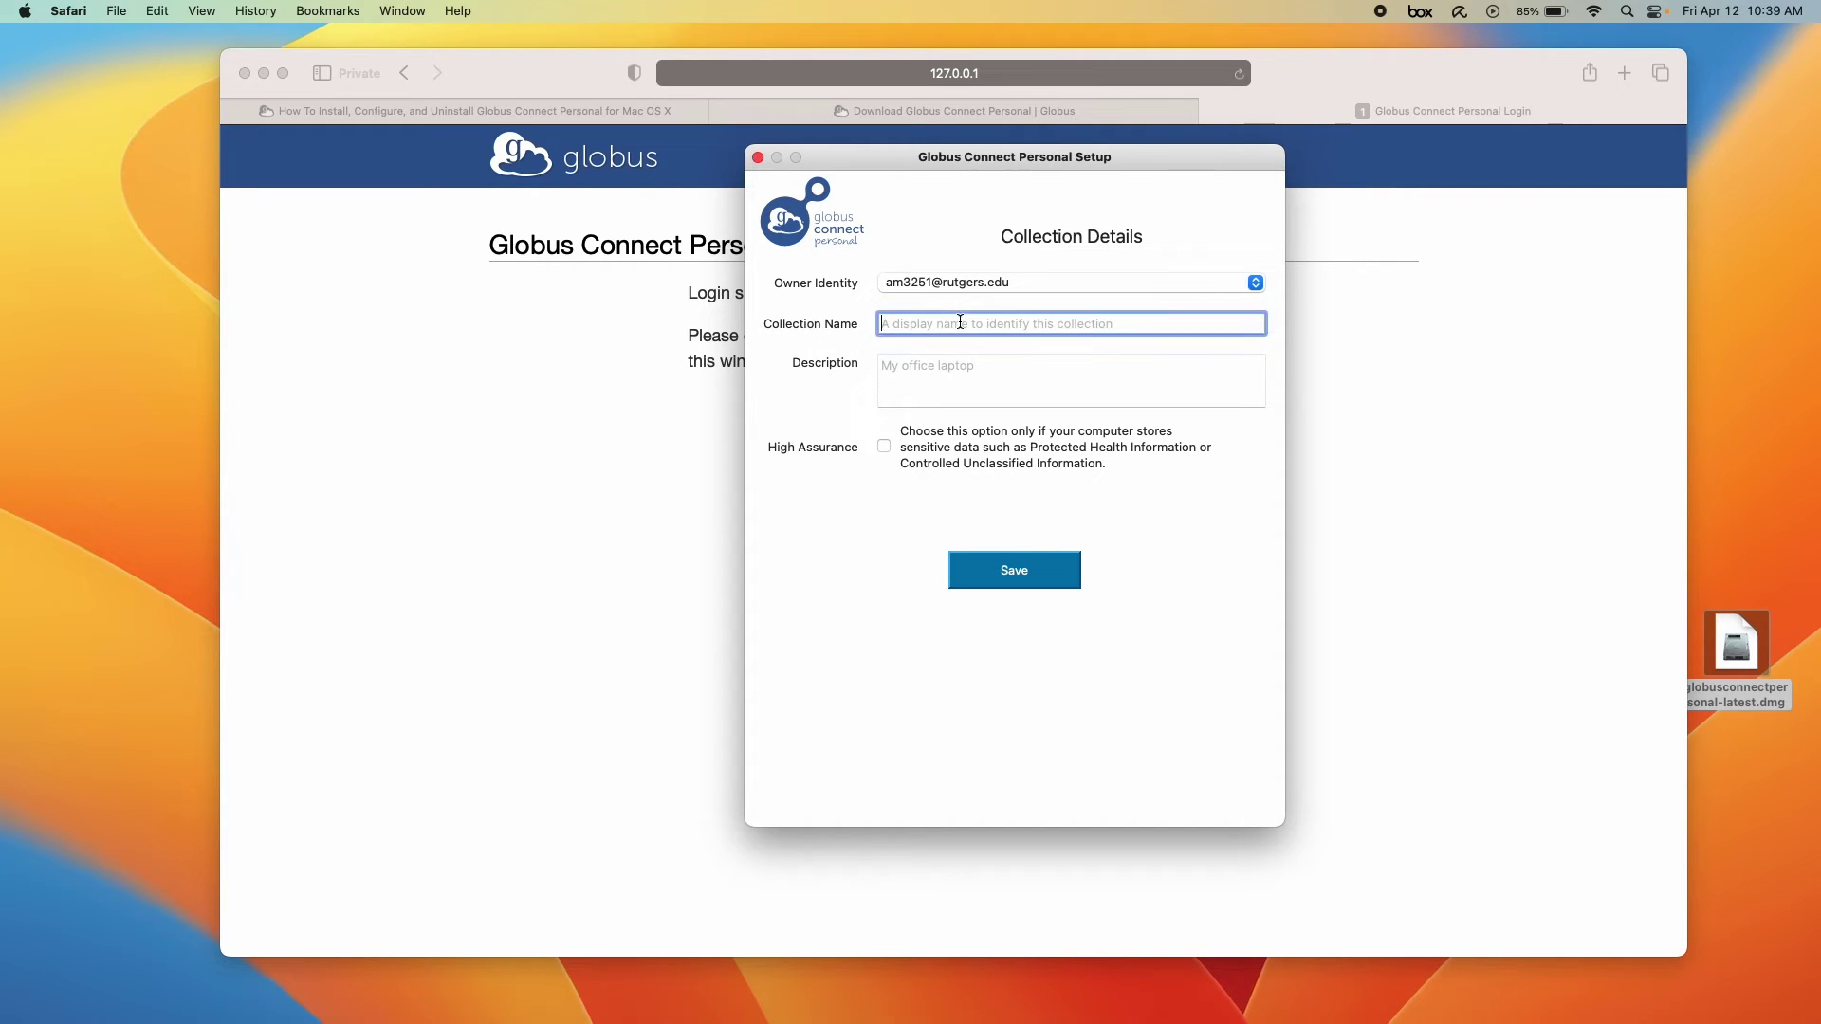
{"action": "type", "text": "HomeDesktop"}
{"action": "left_click", "coordinate": [1043, 574]}
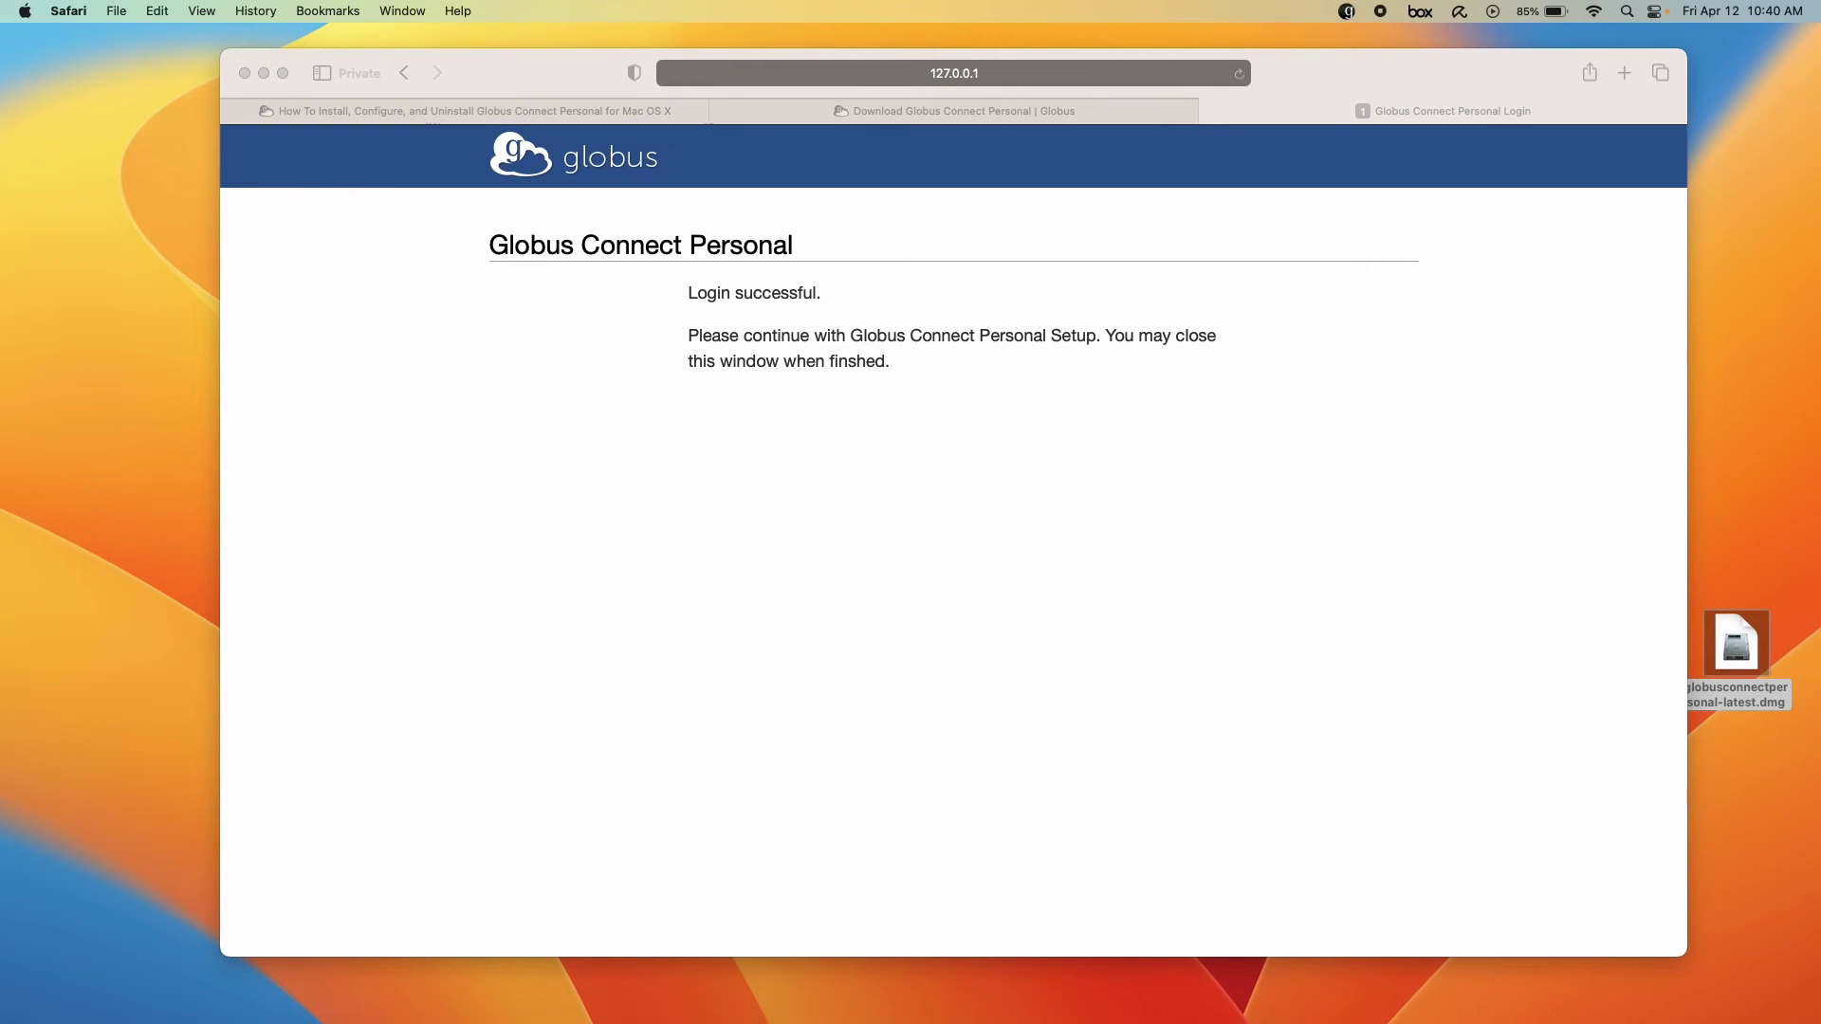
{"action": "left_click_drag", "start_coordinate": [1820, 332], "coordinate": [970, 252]}
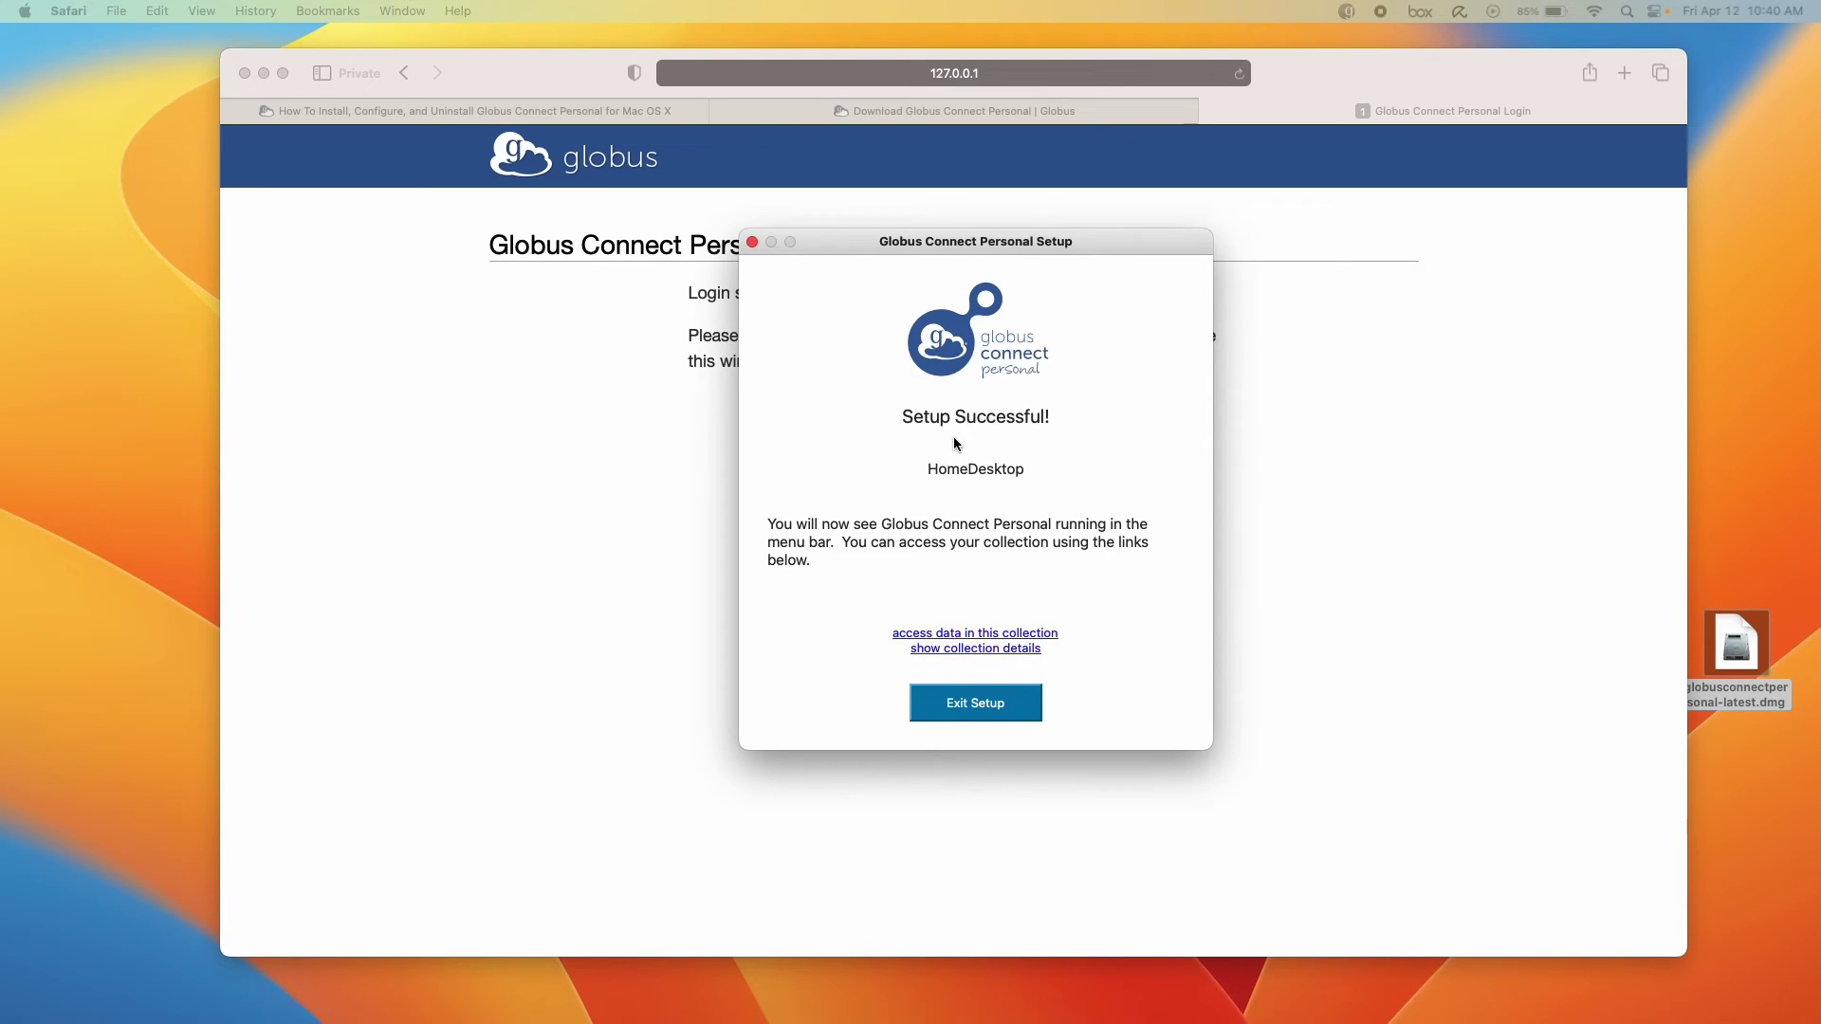
Step: Exit the Globus Connect Personal setup and load app.globus.org in Safari
{"action": "left_click", "coordinate": [956, 706]}
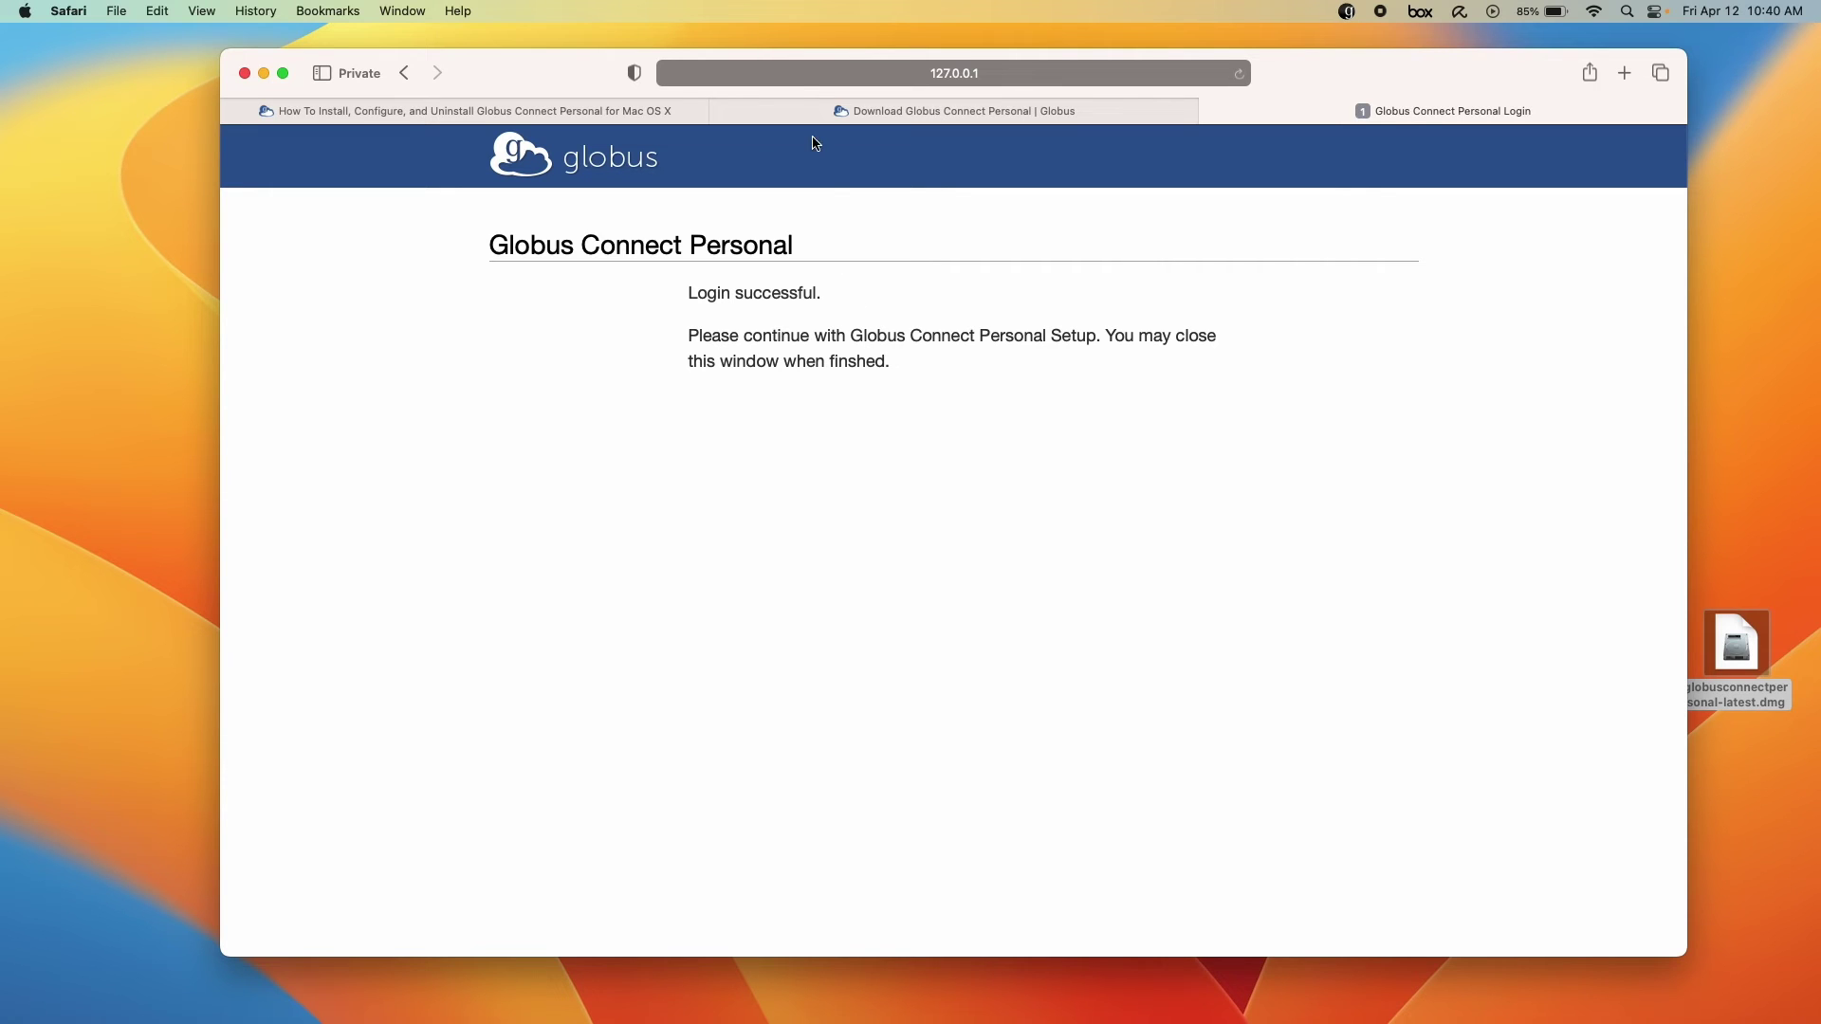
{"action": "left_click", "coordinate": [794, 75]}
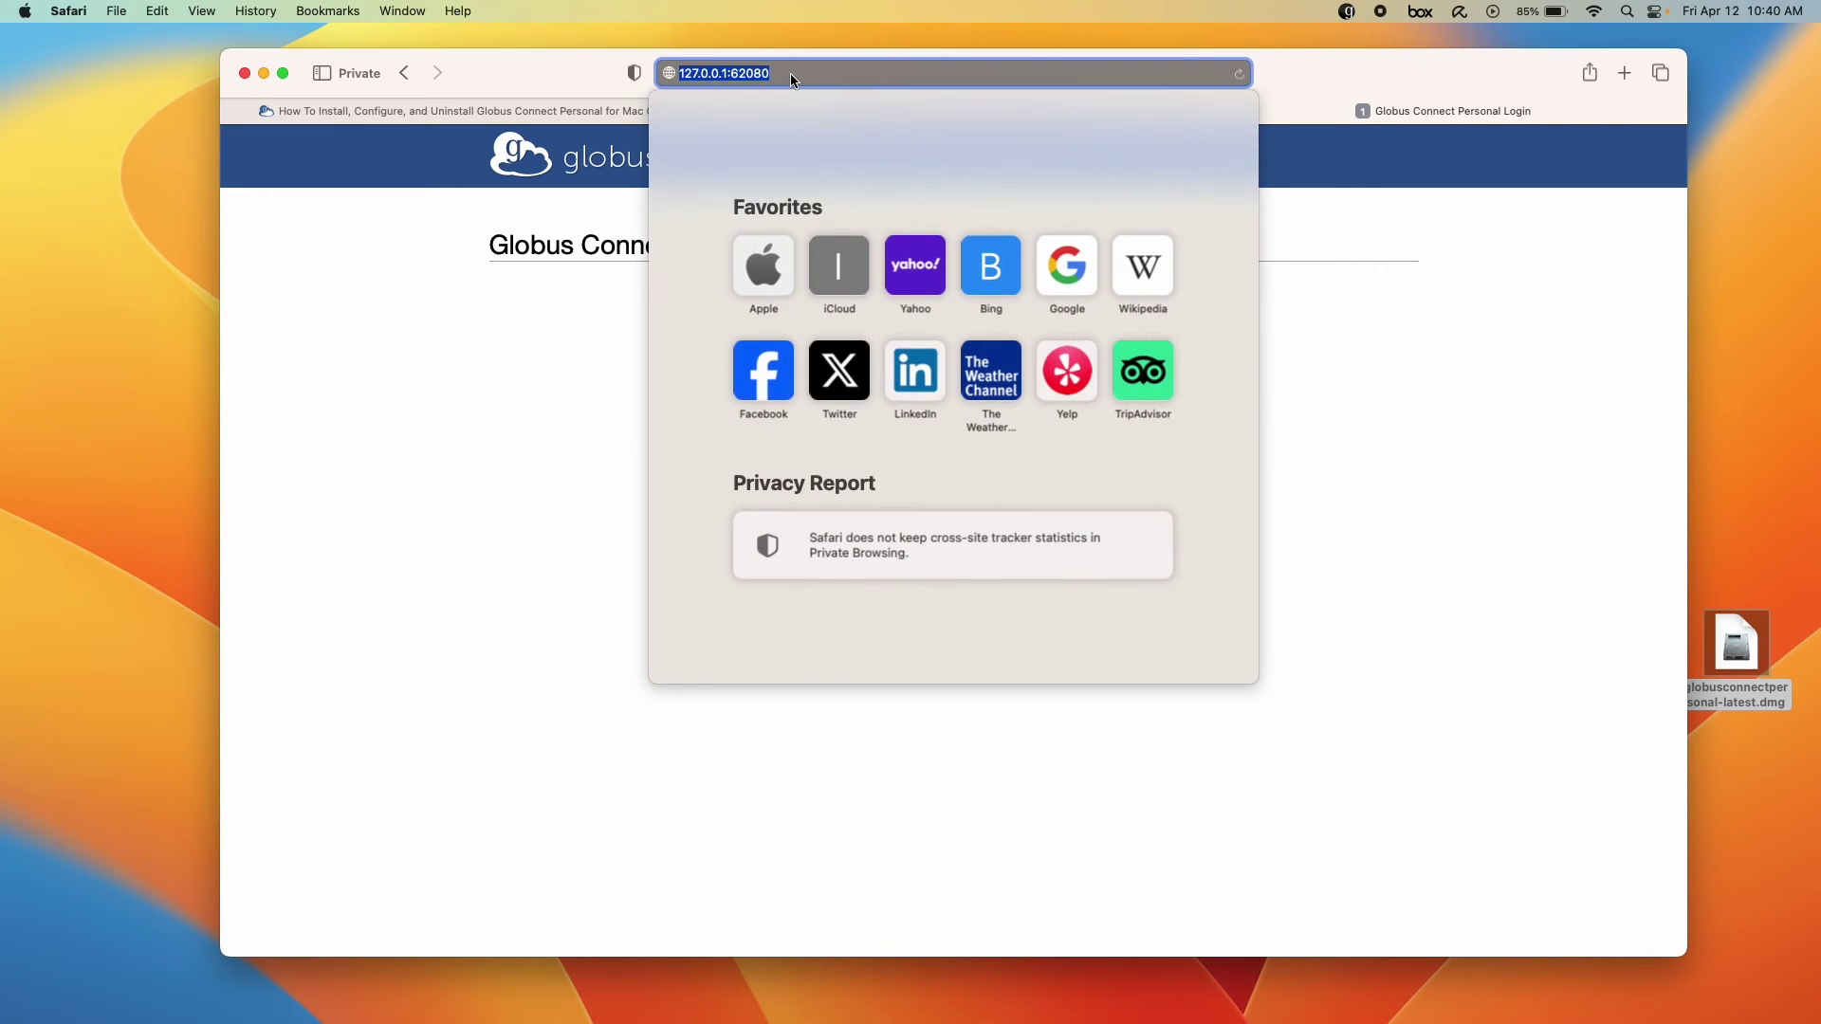
{"action": "type", "text": "app.gl"}
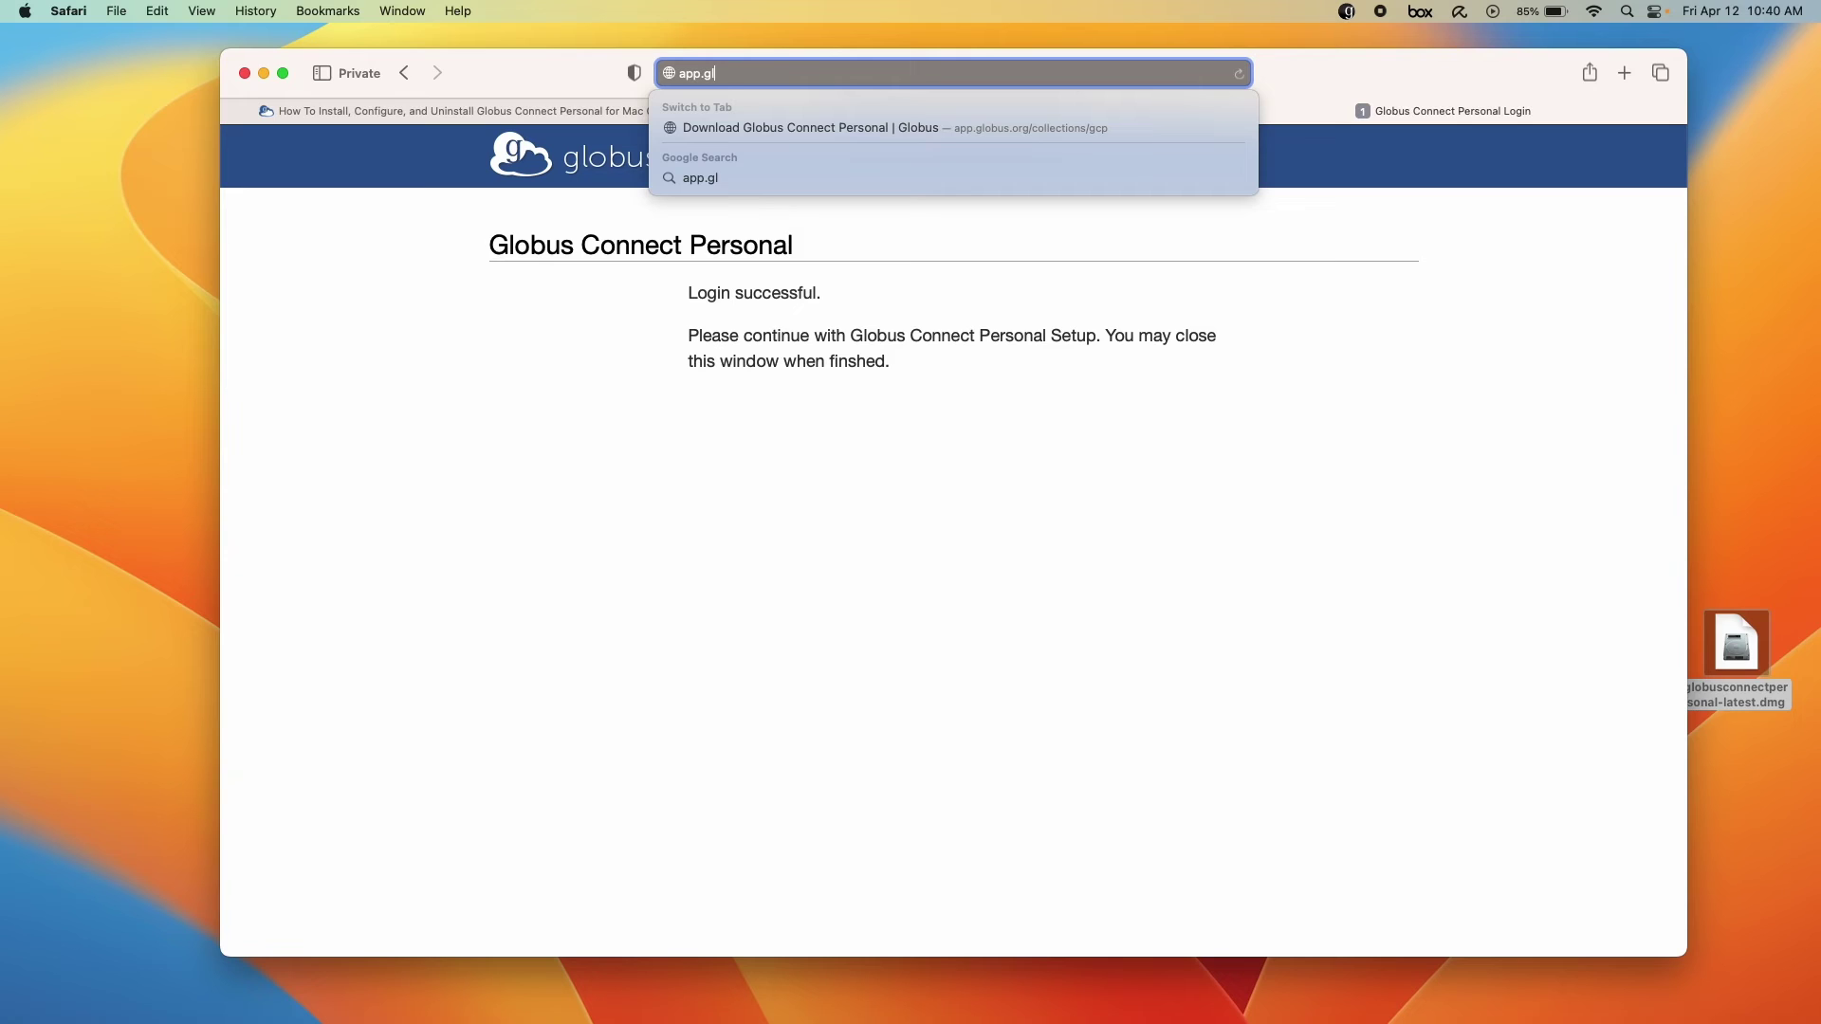
{"action": "key", "text": "BackSpace"}
{"action": "key", "text": "BackSpace"}
{"action": "key", "text": "BackSpace"}
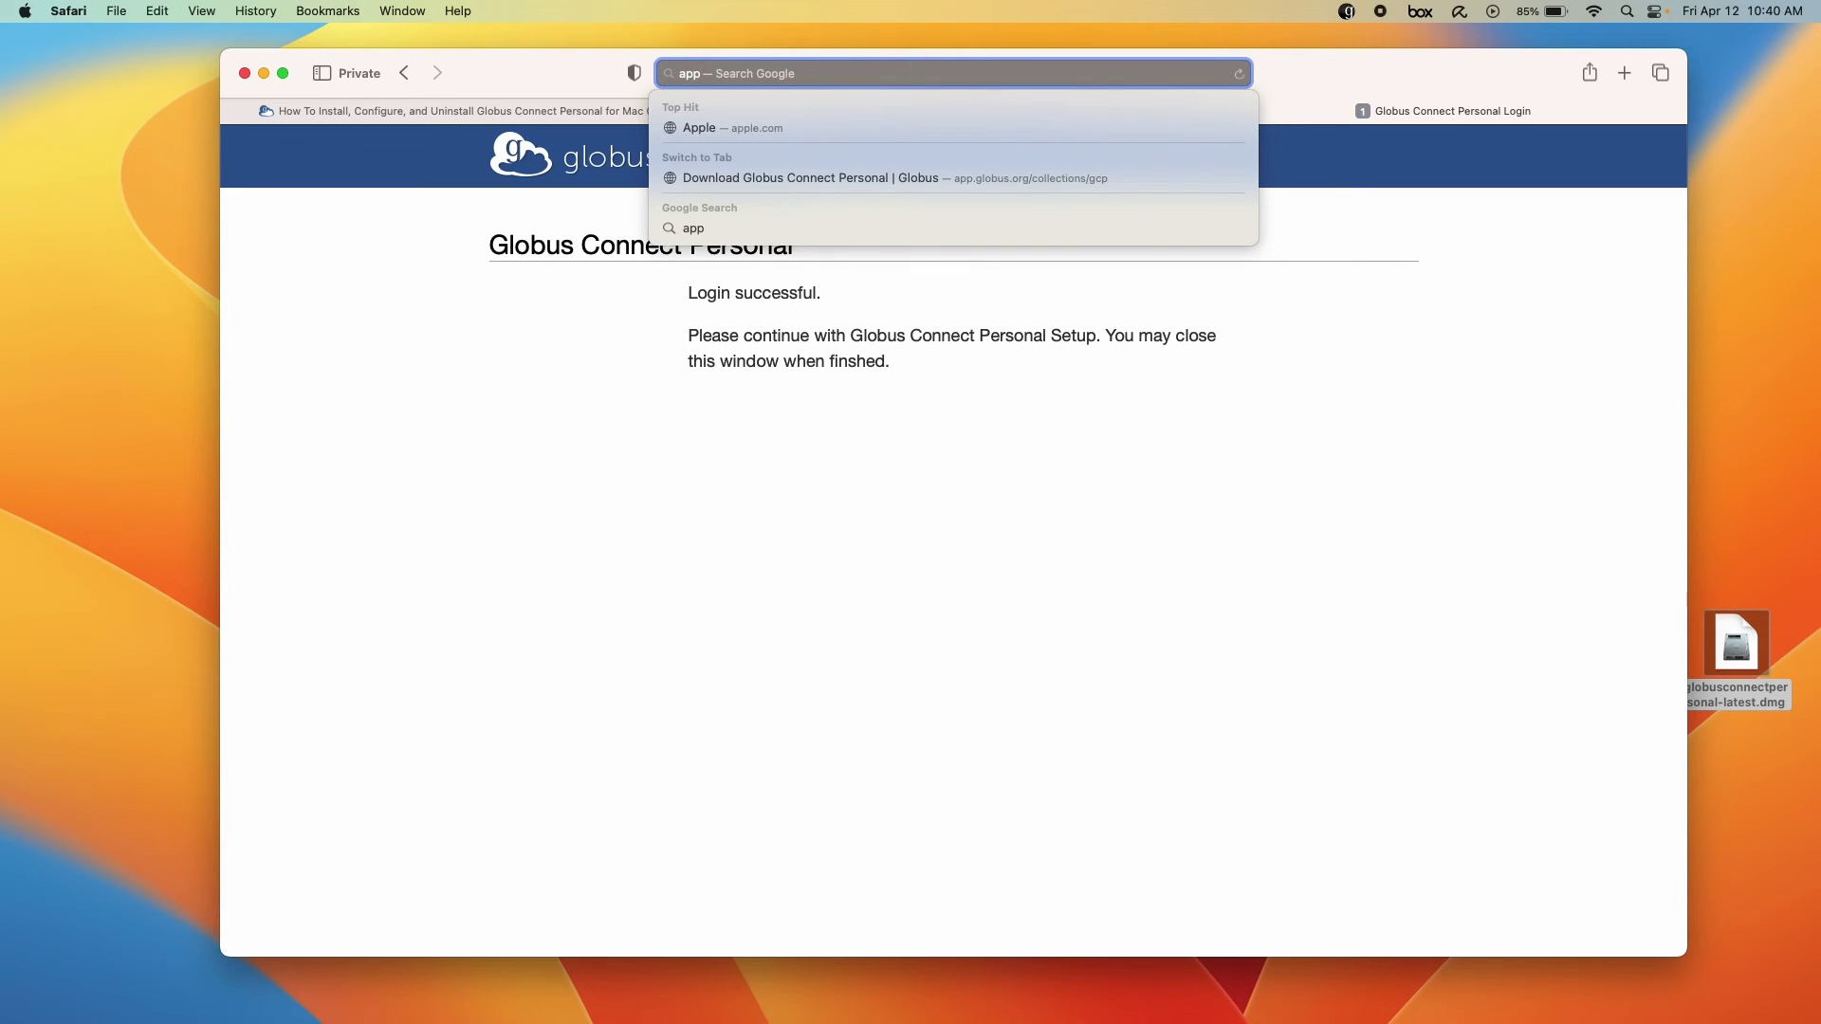
{"action": "type", "text": ".globus.org"}
{"action": "key", "text": "Return"}
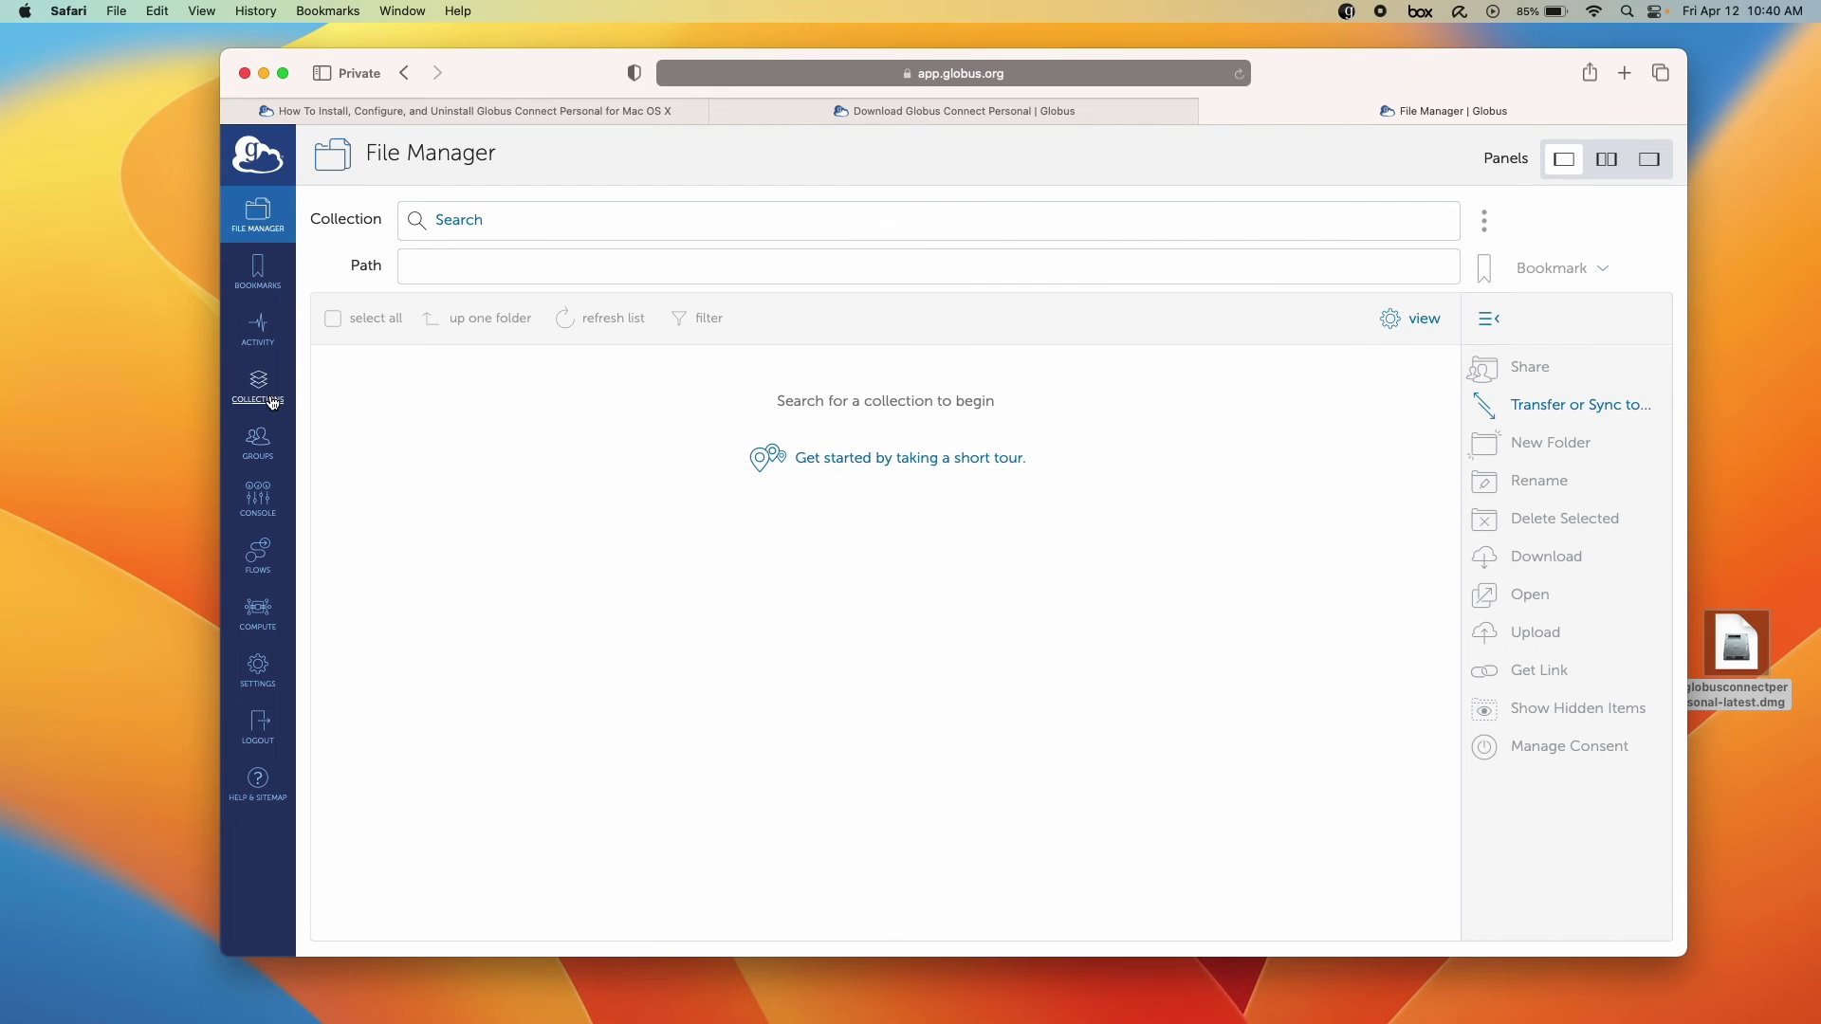
Step: Find HomeDesktop among collections you administer and open it in the File Manager
{"action": "left_click", "coordinate": [273, 402]}
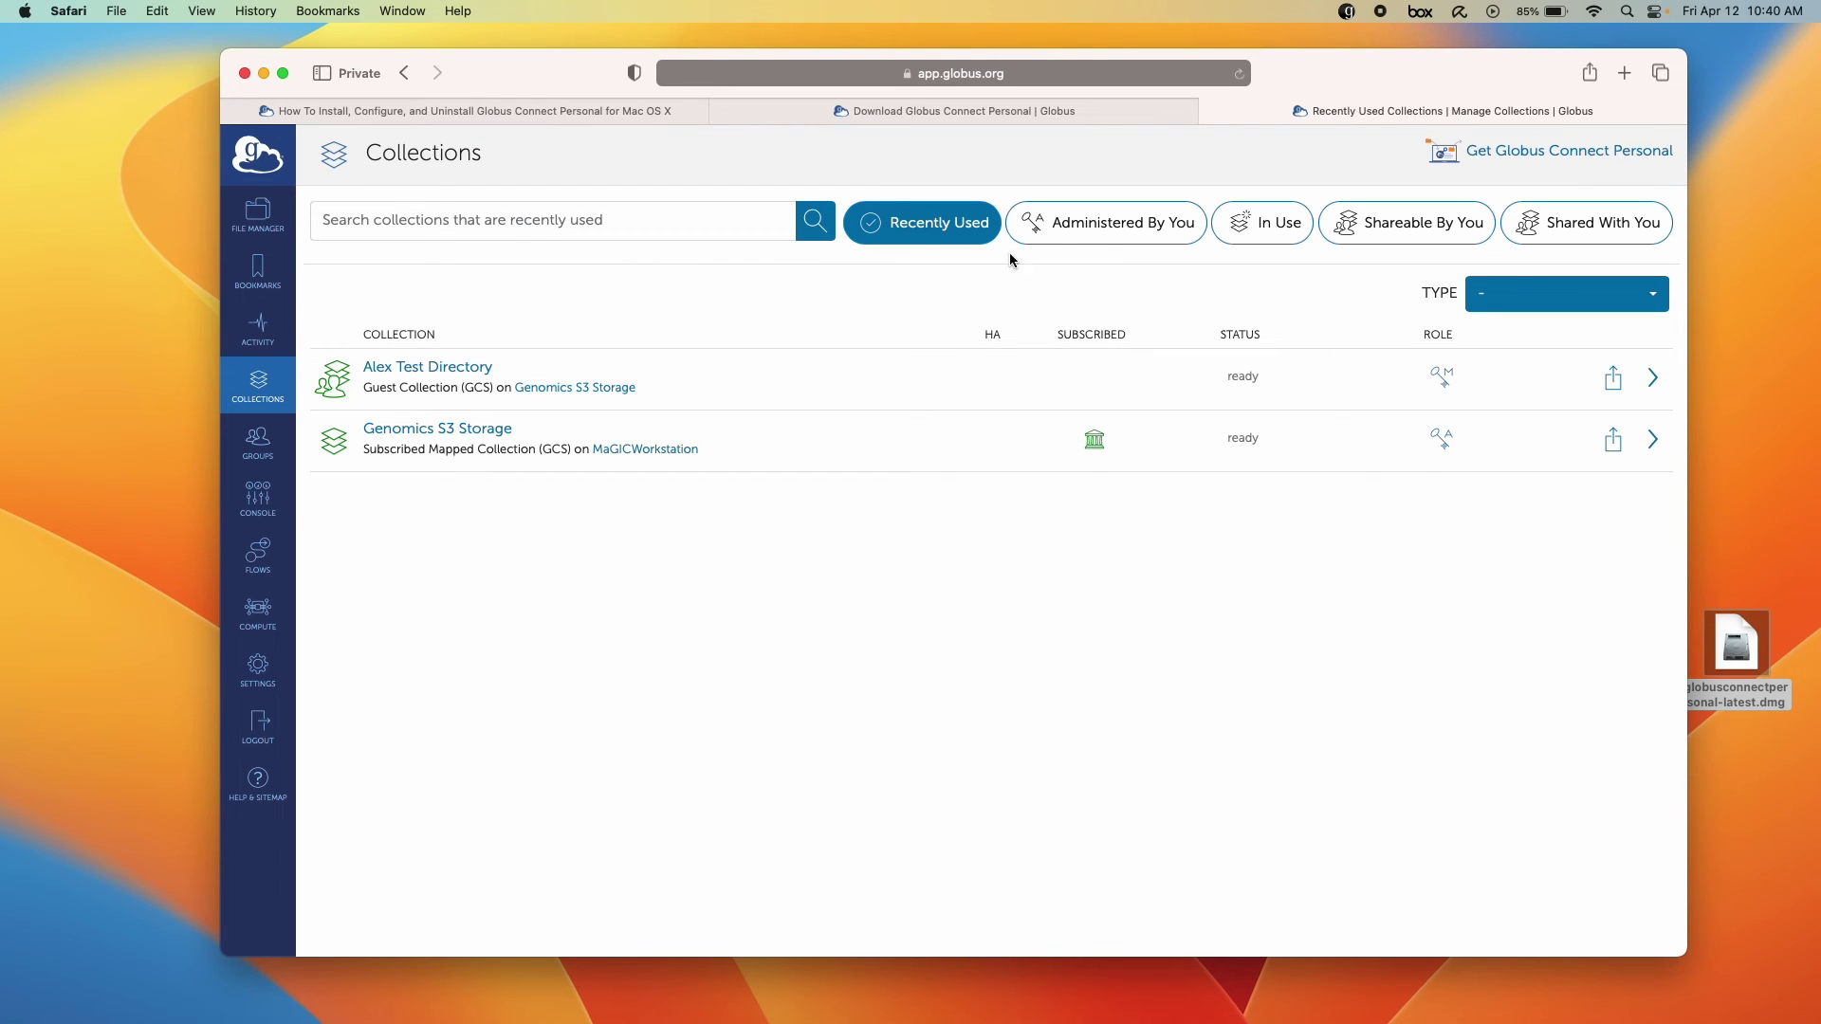
{"action": "left_click", "coordinate": [1098, 228]}
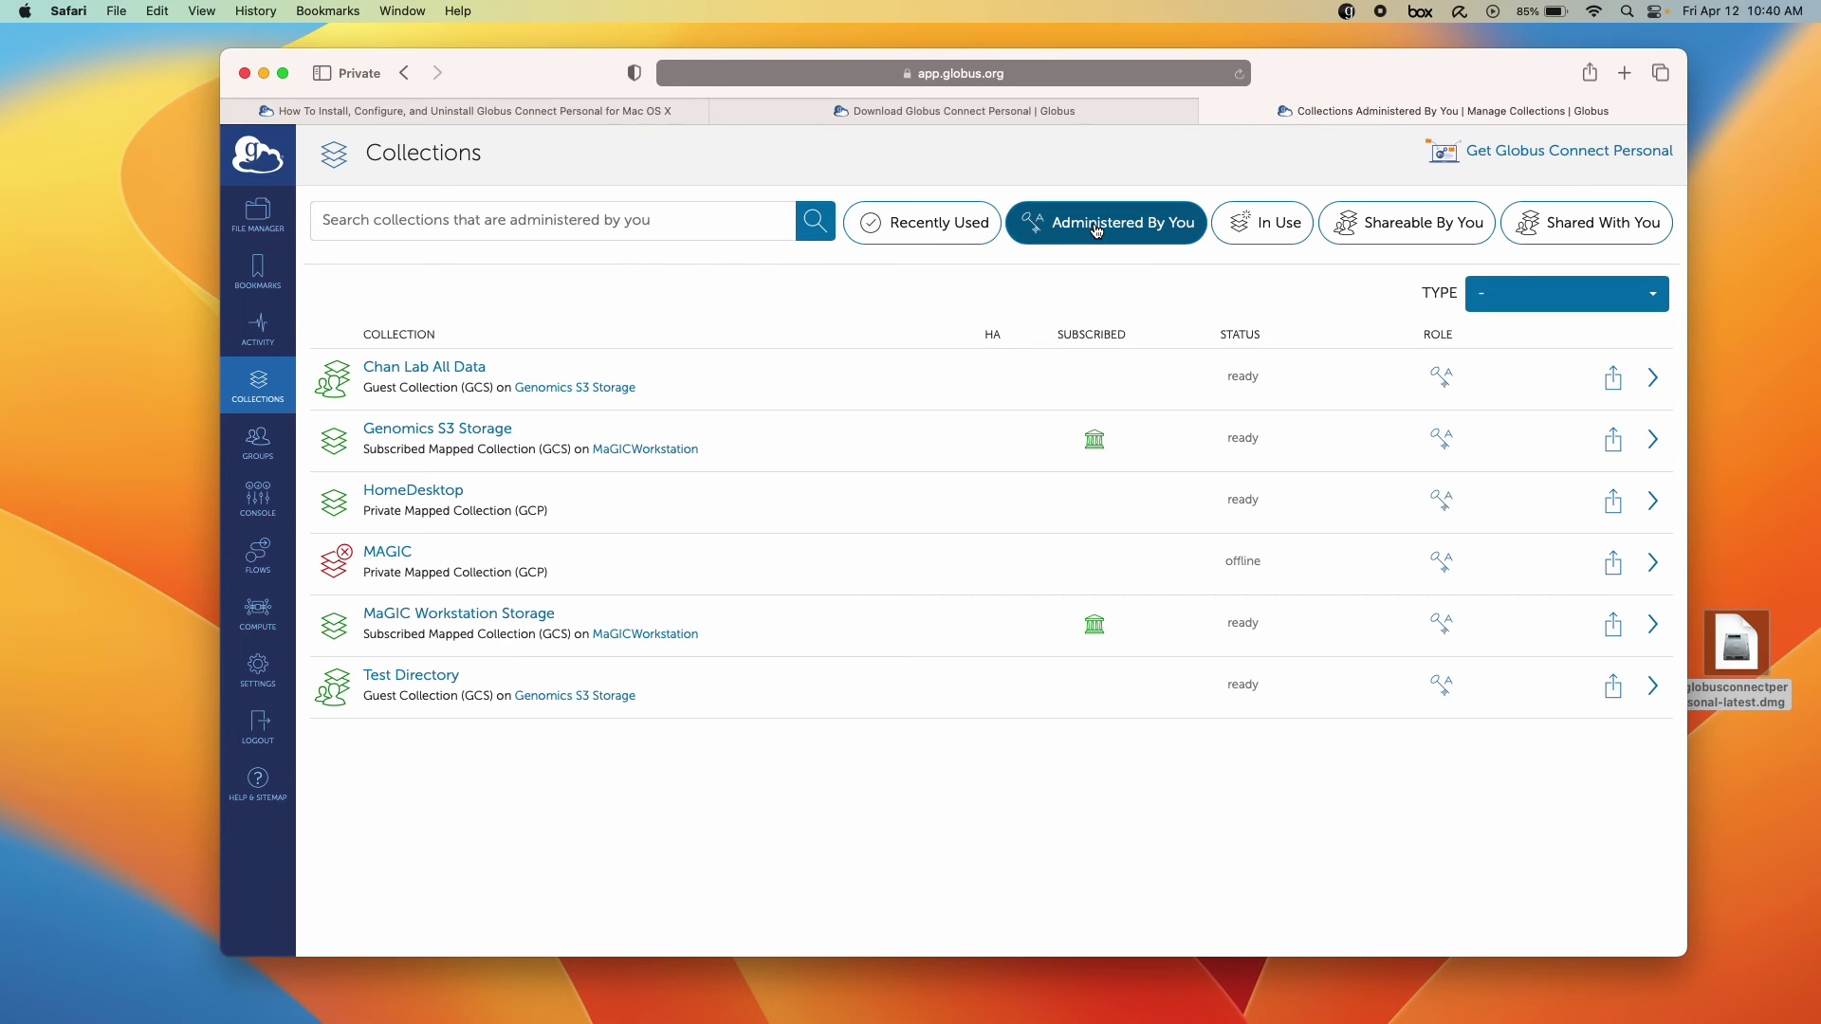
{"action": "left_click", "coordinate": [429, 491]}
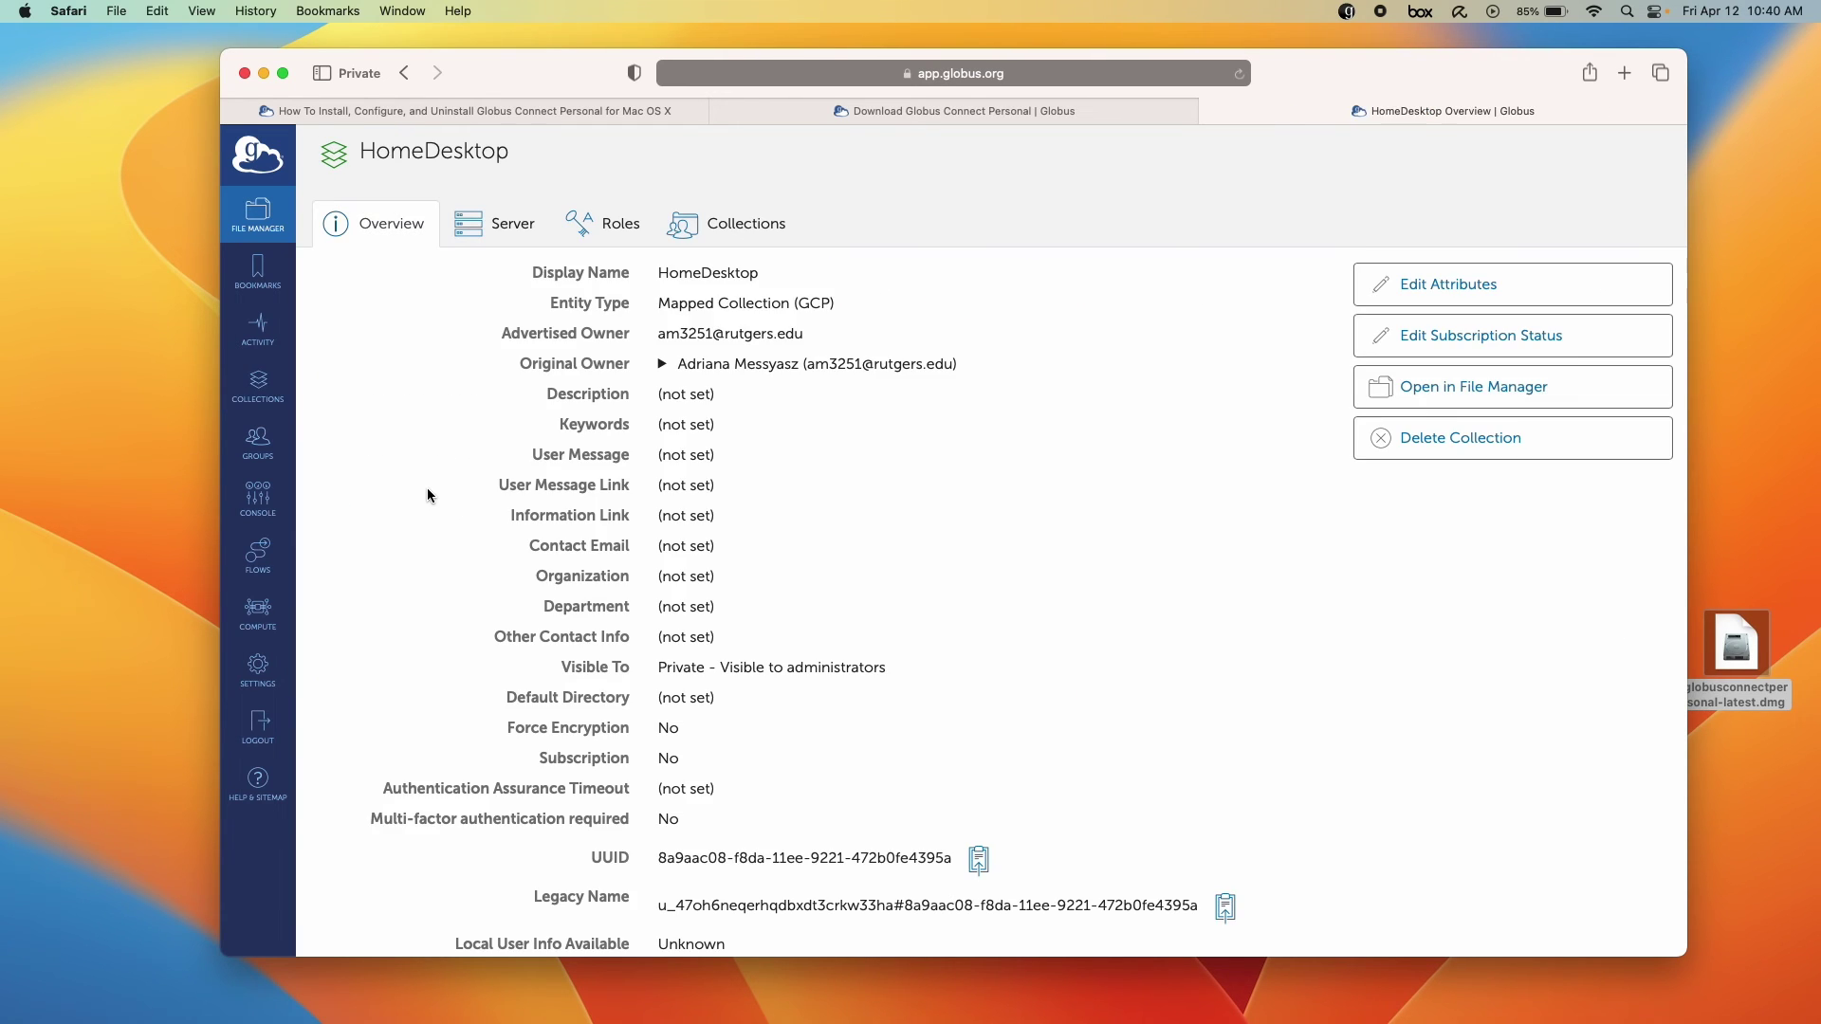
{"action": "left_click", "coordinate": [1499, 386]}
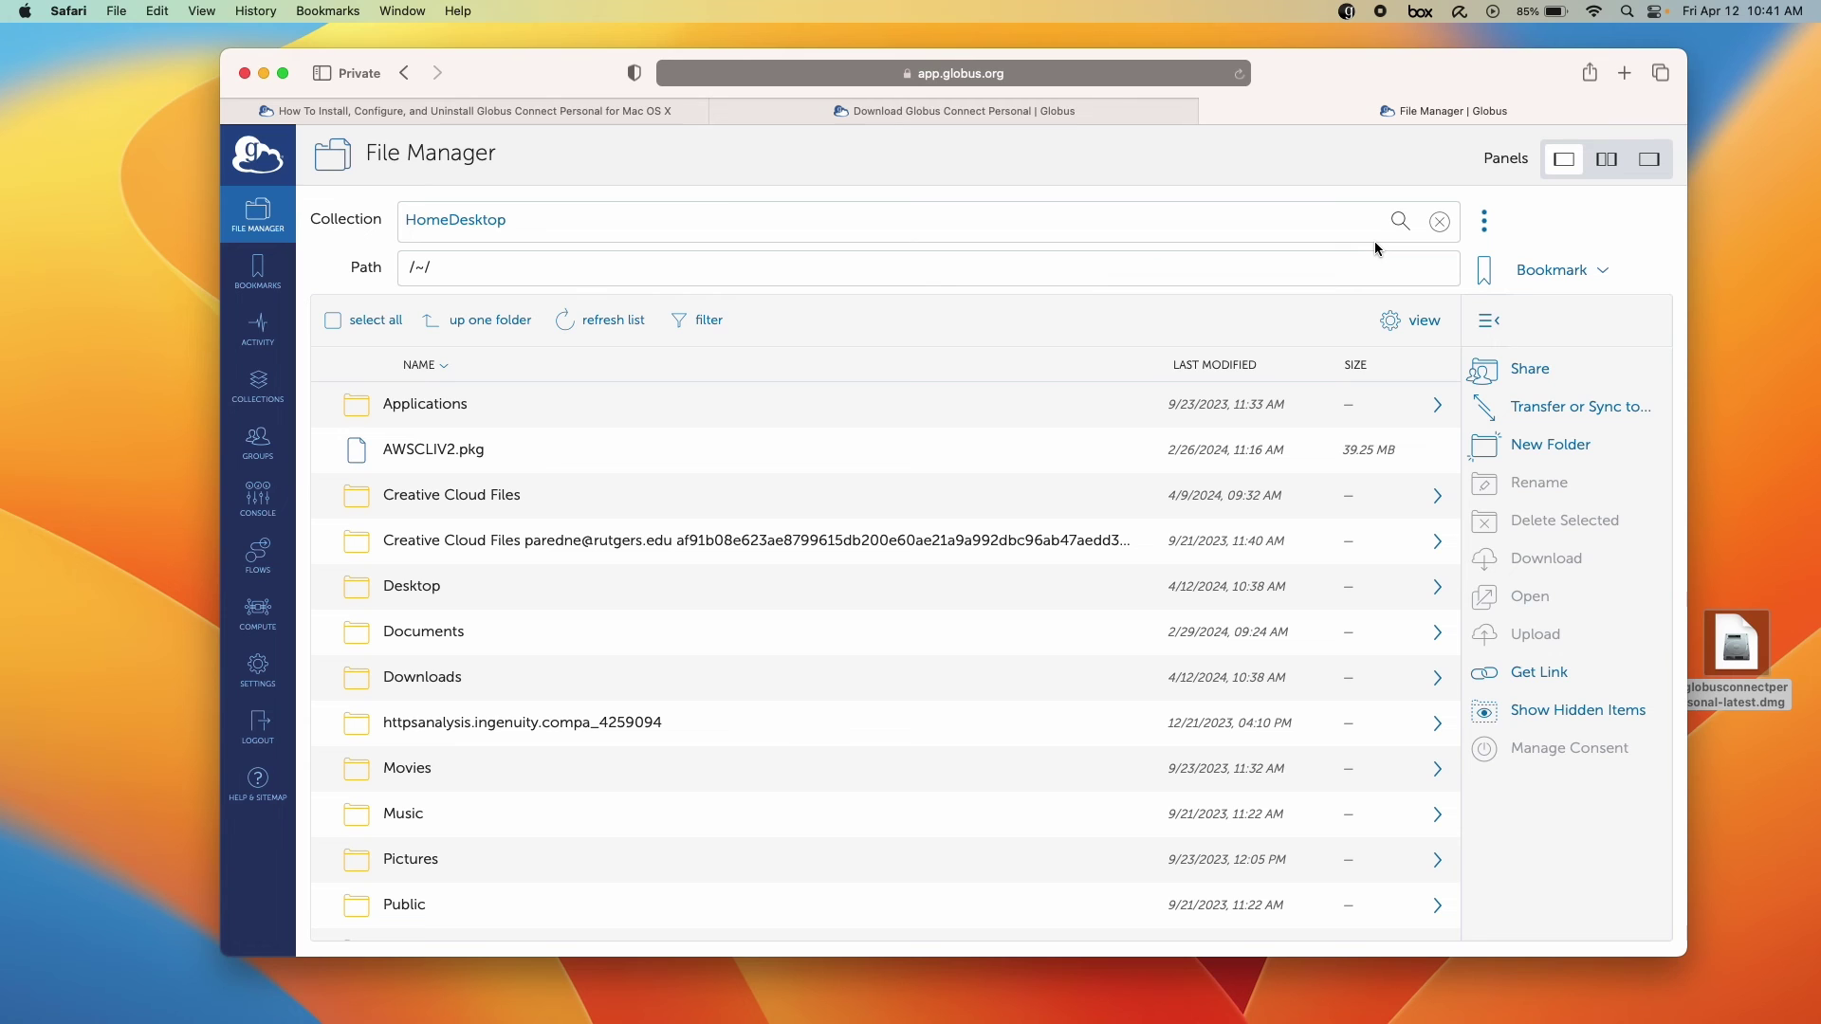
Step: In two-panel view, select Desktop and open Genomics S3 Storage's genomics-archival-storage folder alongside
{"action": "left_click", "coordinate": [1606, 161]}
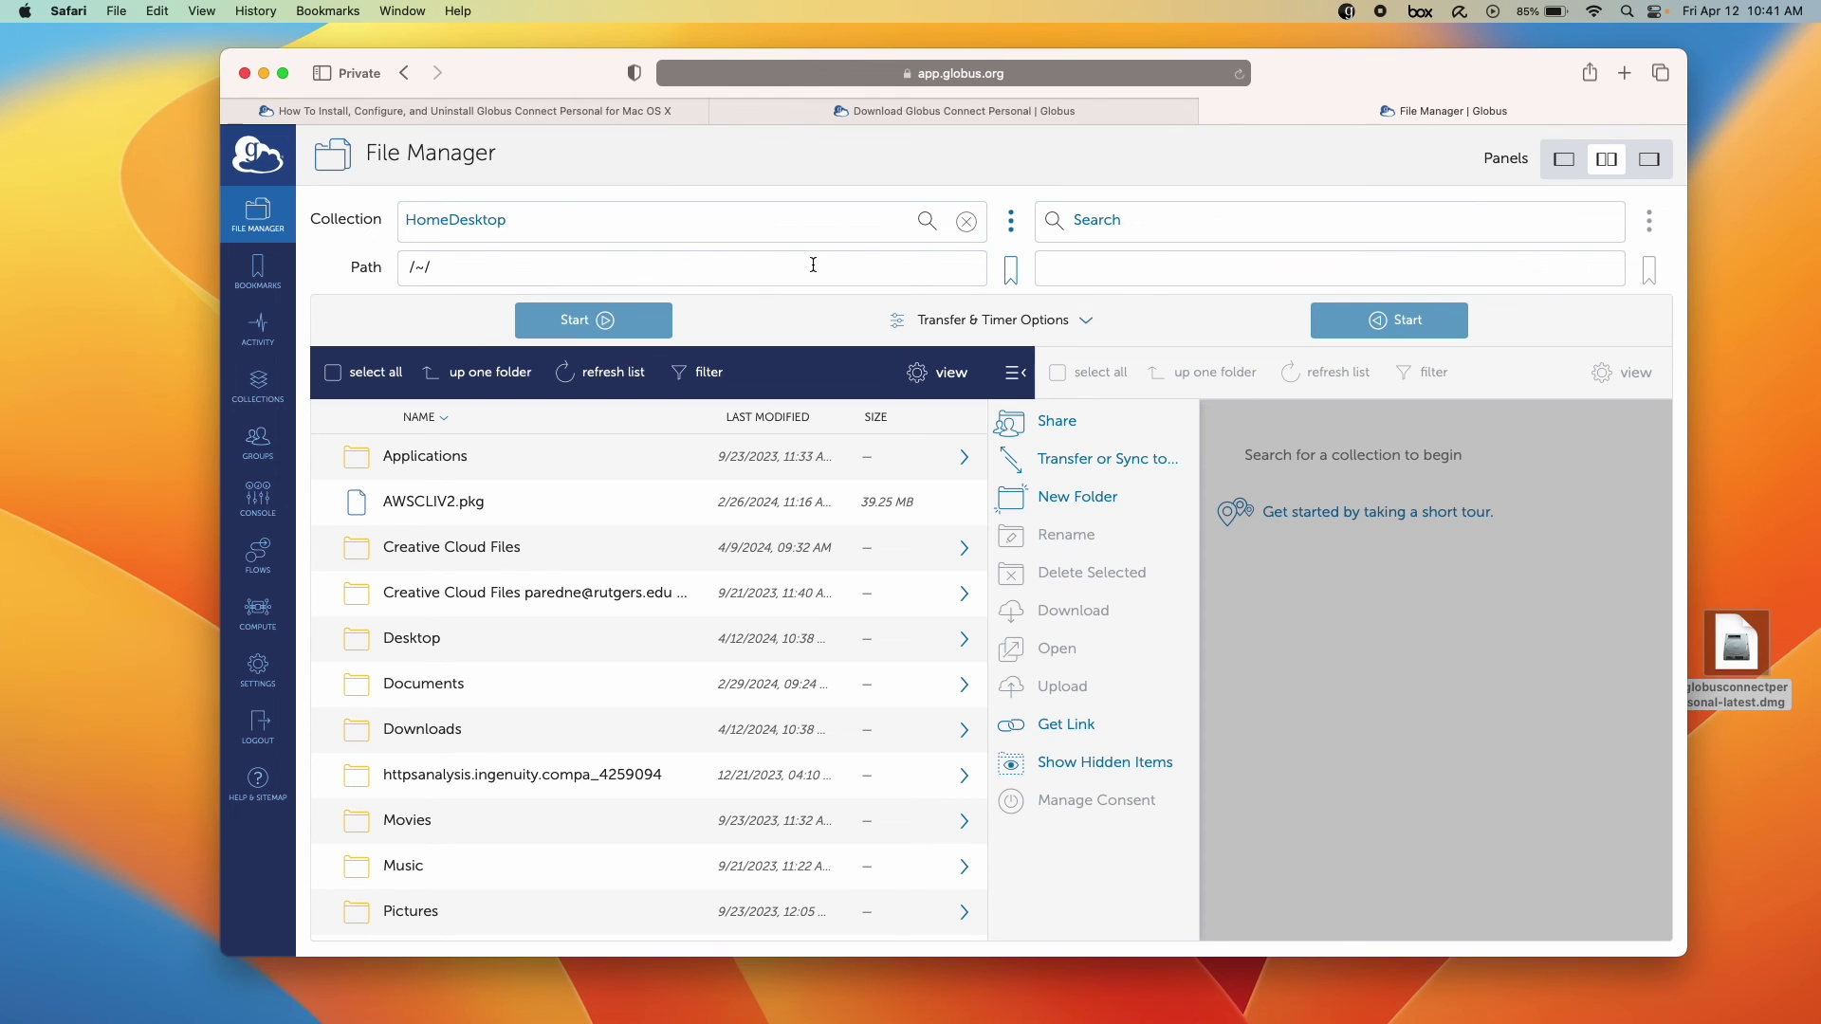
{"action": "left_click", "coordinate": [412, 650]}
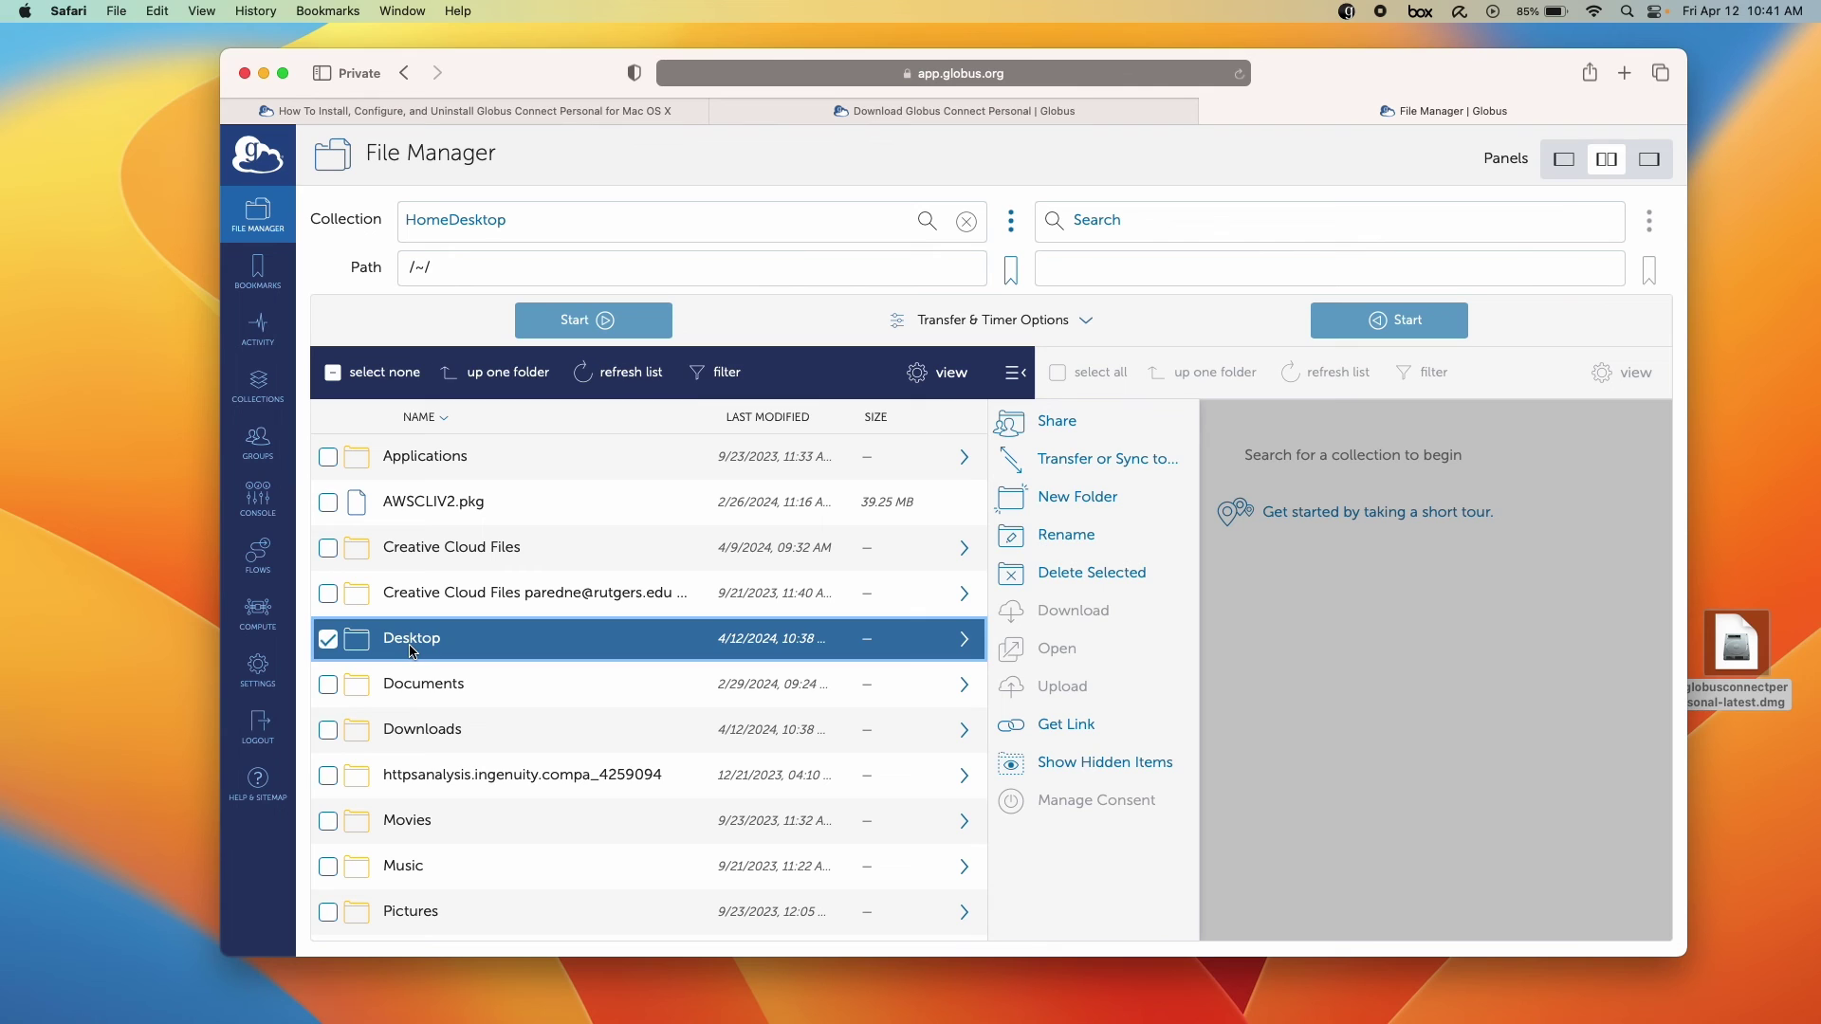
{"action": "left_click", "coordinate": [1167, 227]}
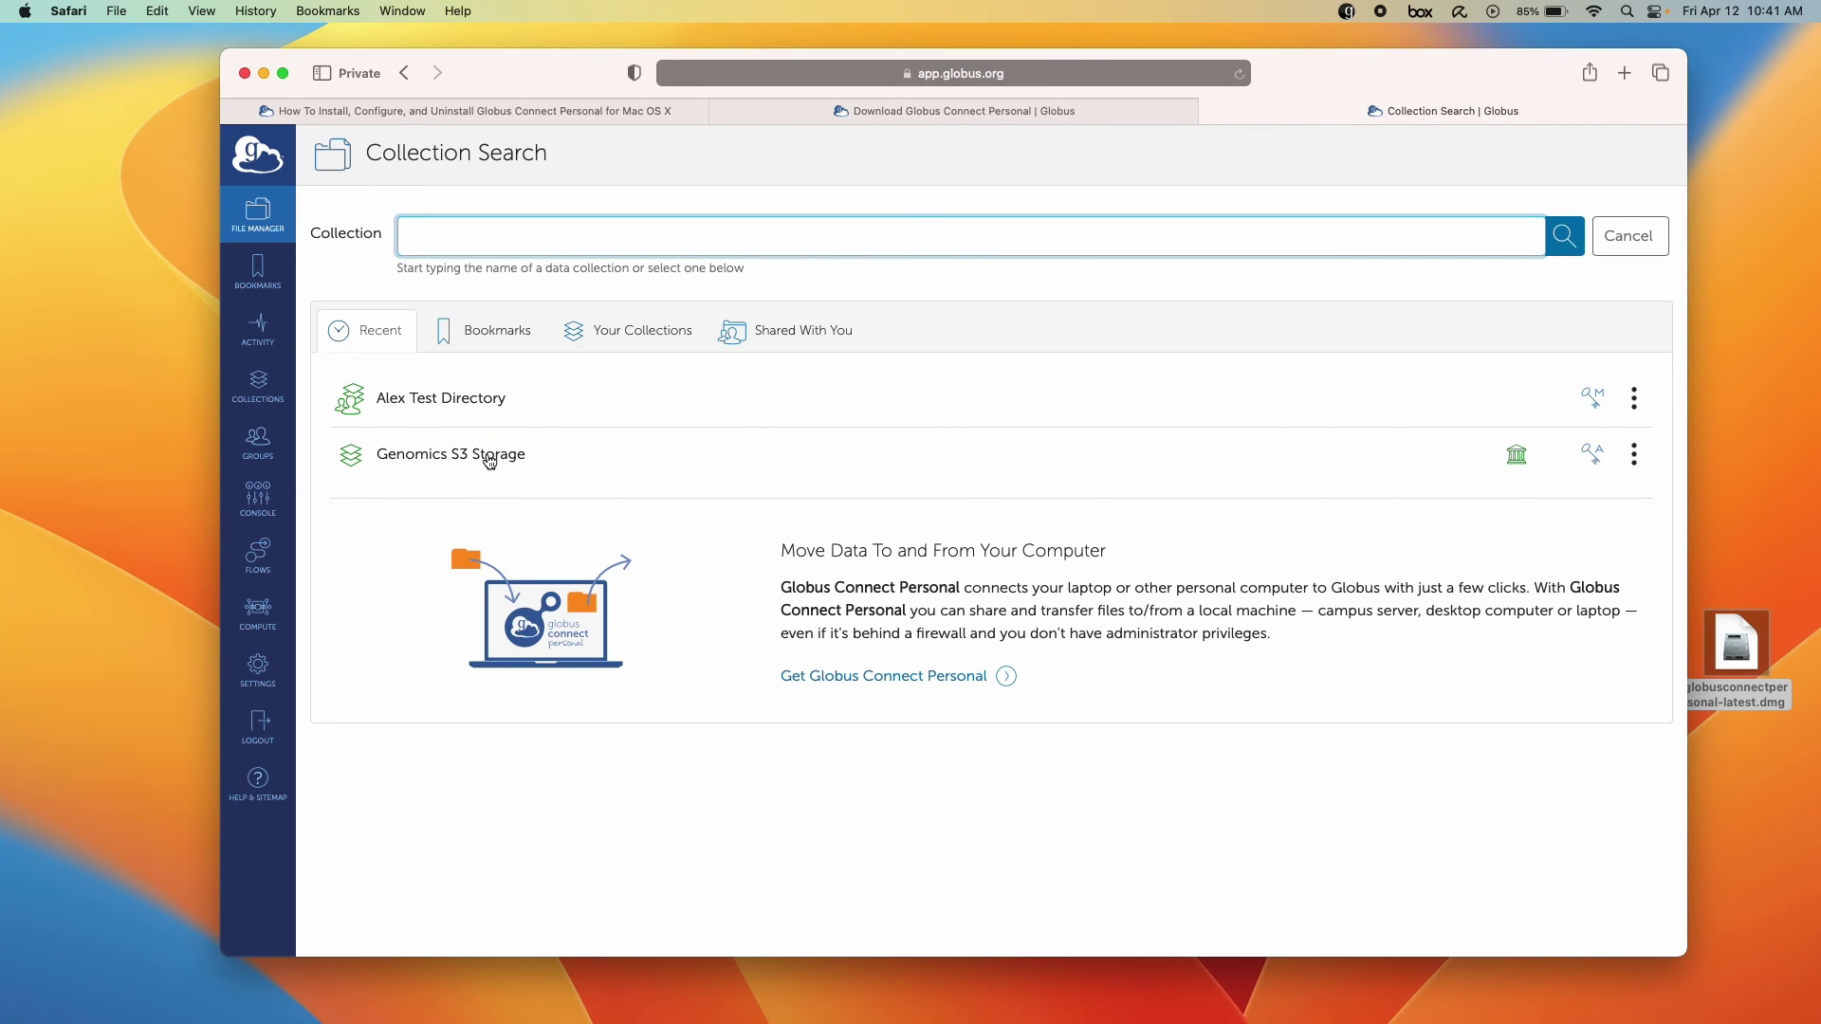
{"action": "left_click", "coordinate": [490, 462]}
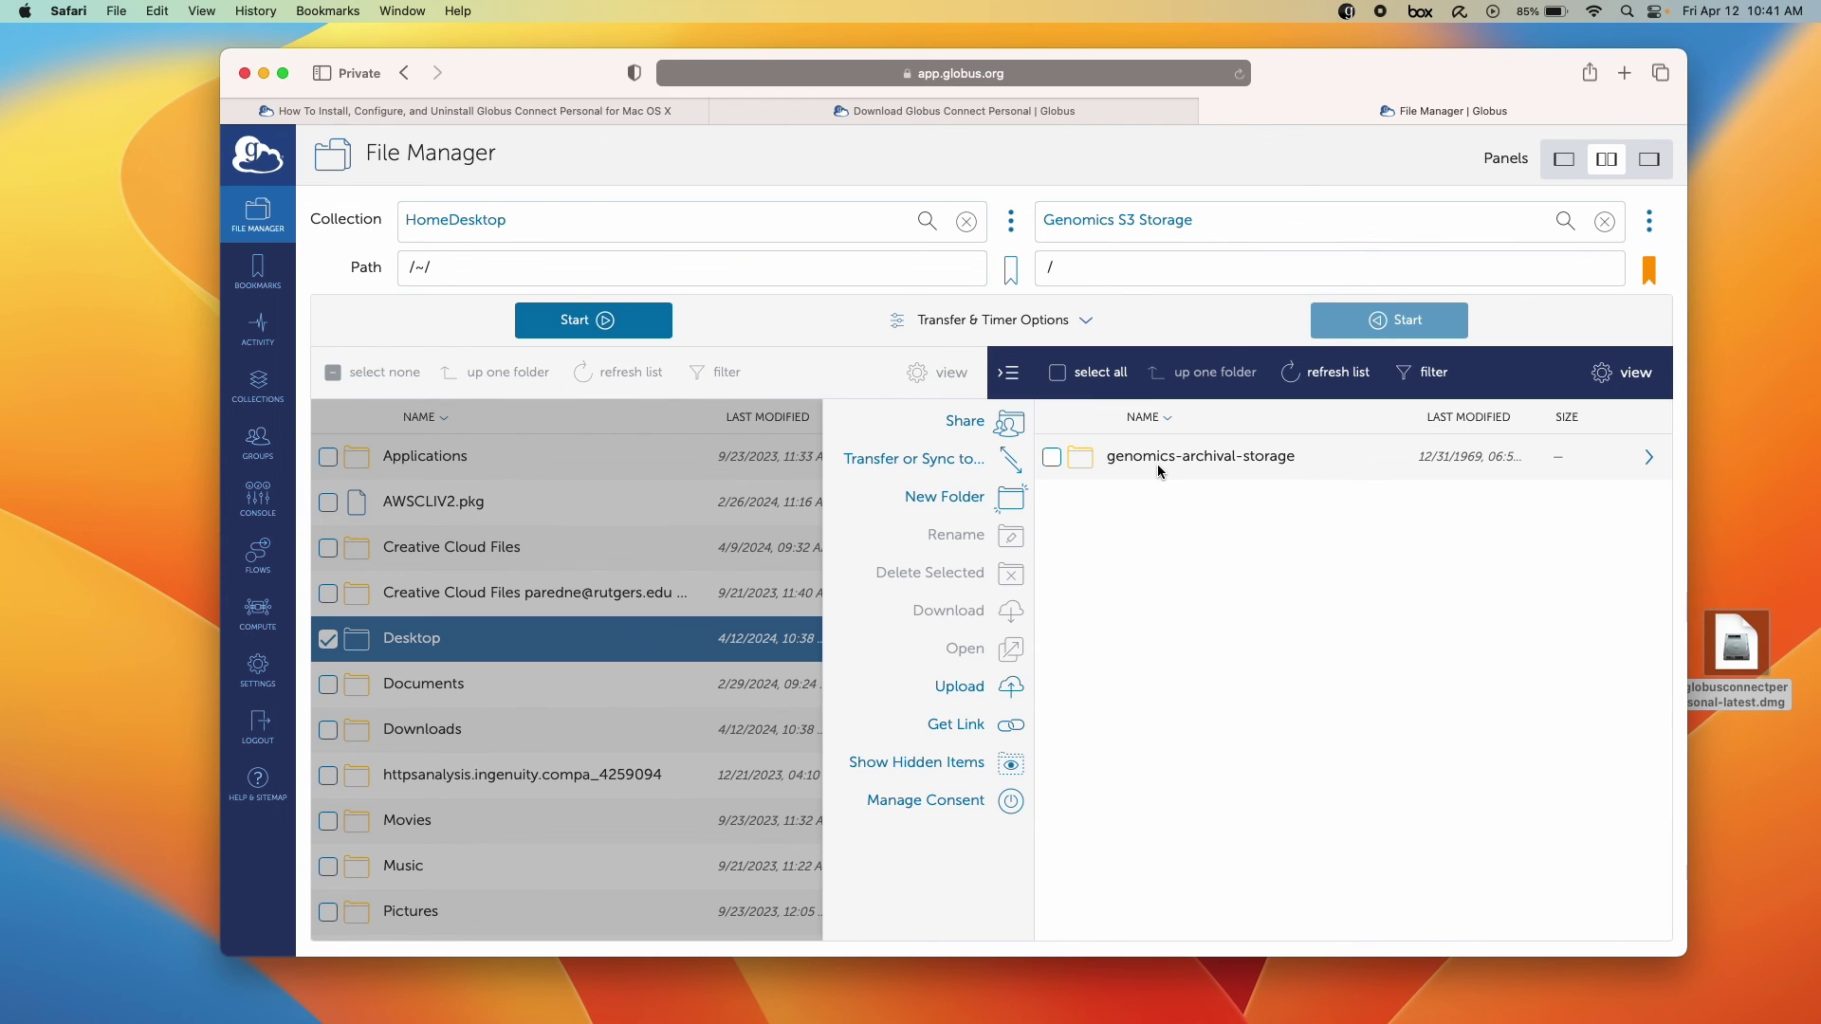
{"action": "left_click", "coordinate": [1160, 461]}
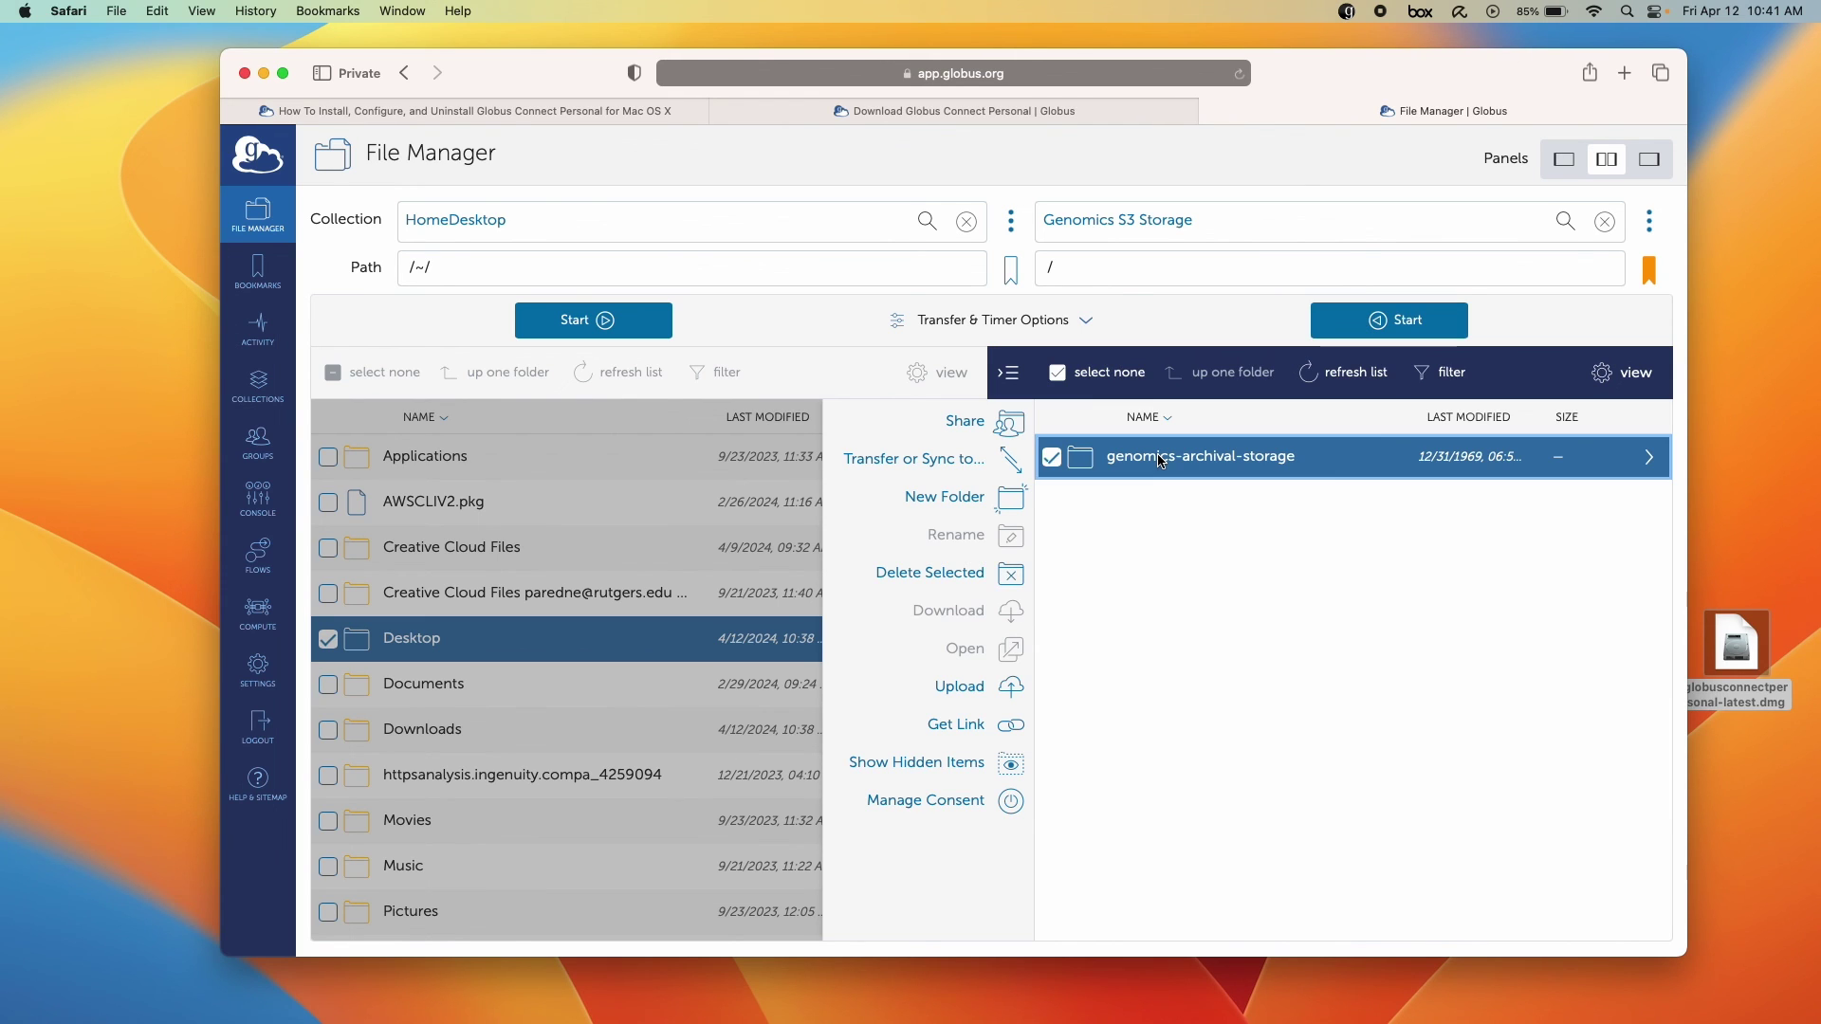